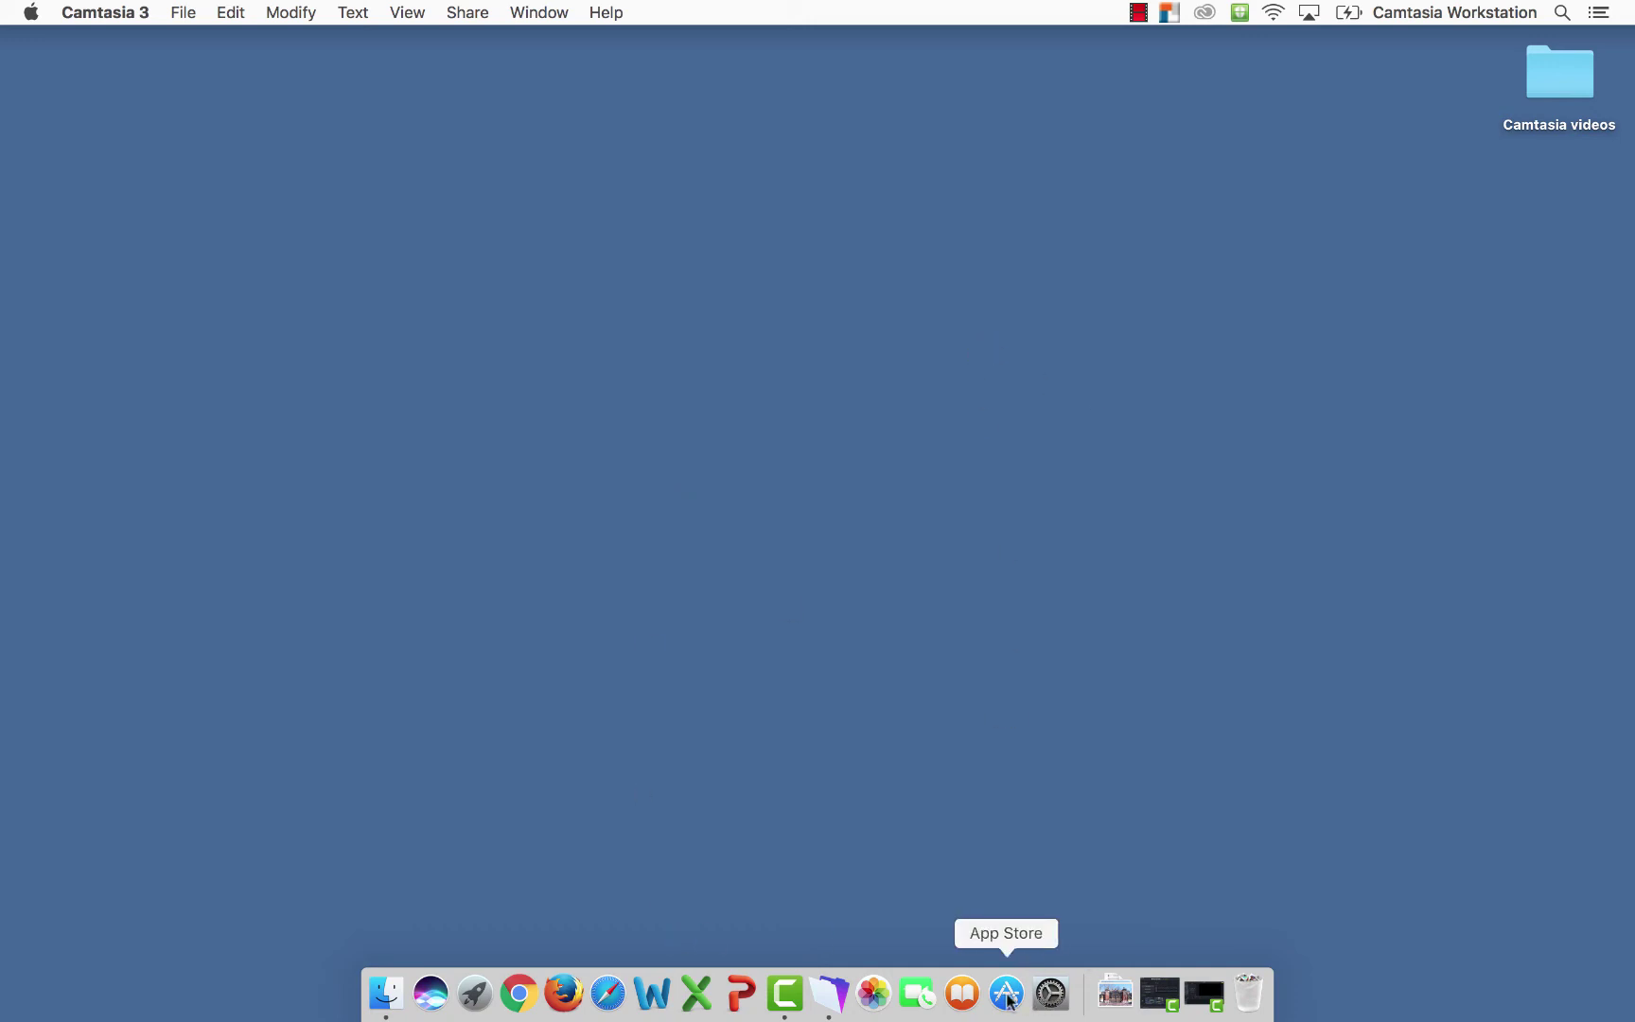
Bring FileMaker Pro to the front from the Dock
{"action": "left_click", "coordinate": [830, 993]}
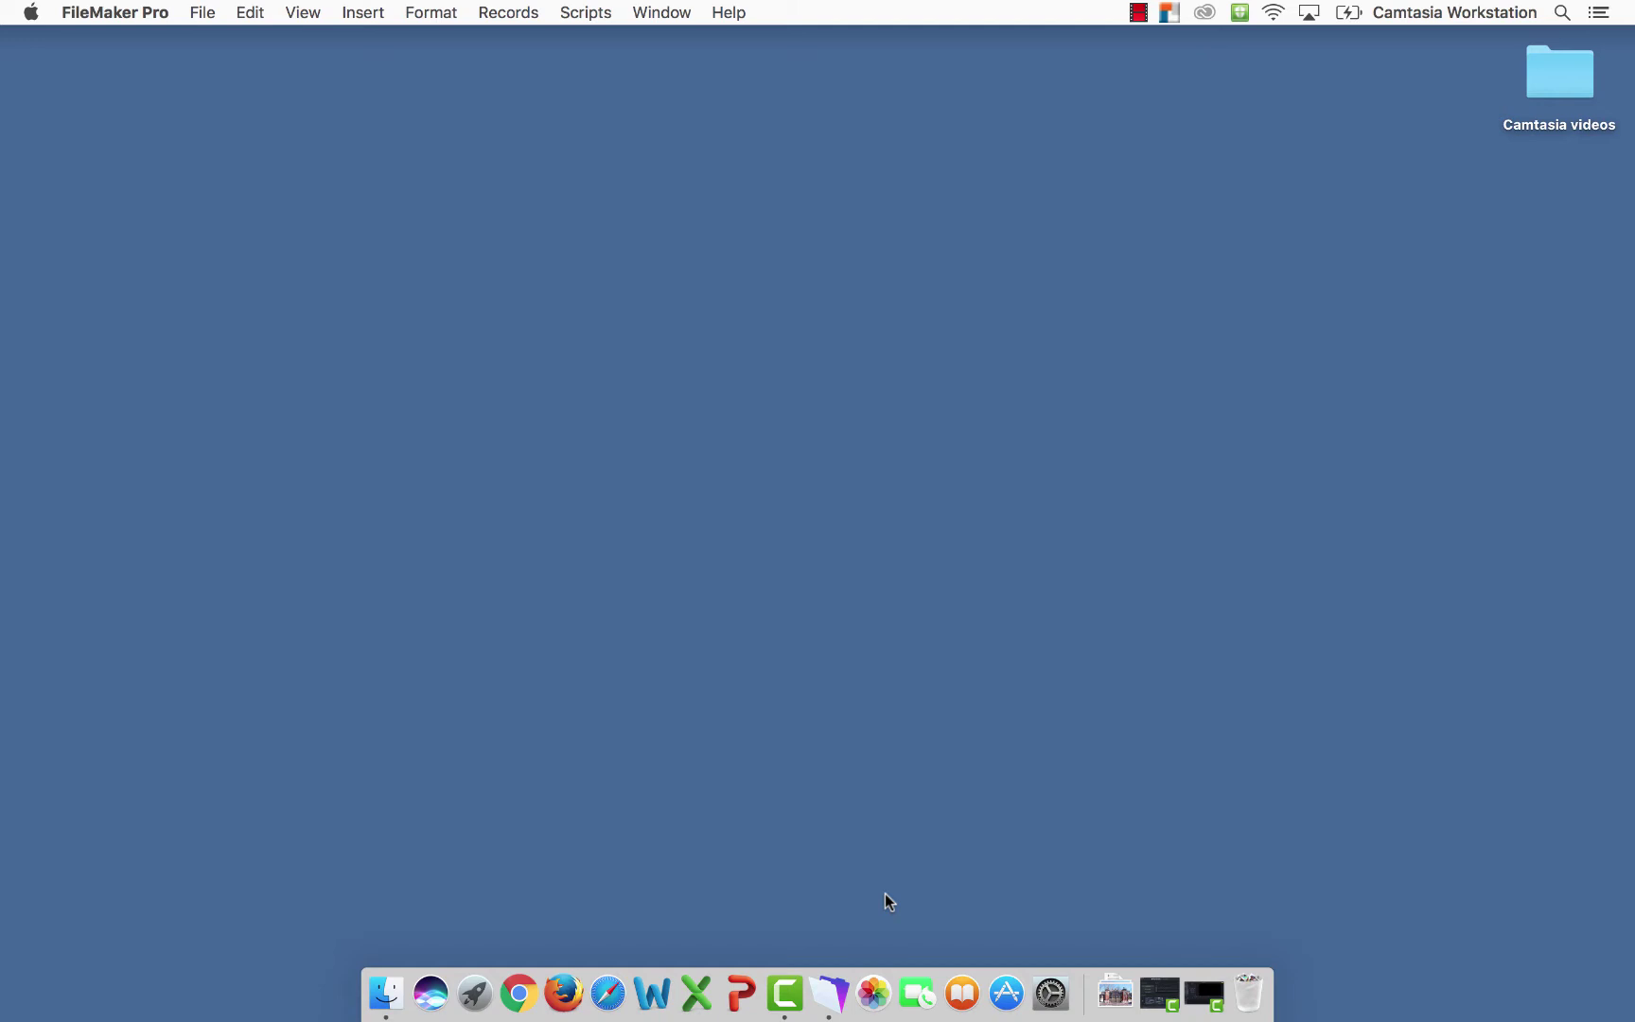
Start a new solution file and name it 'Student Information' on the Desktop
{"action": "left_click", "coordinate": [201, 15]}
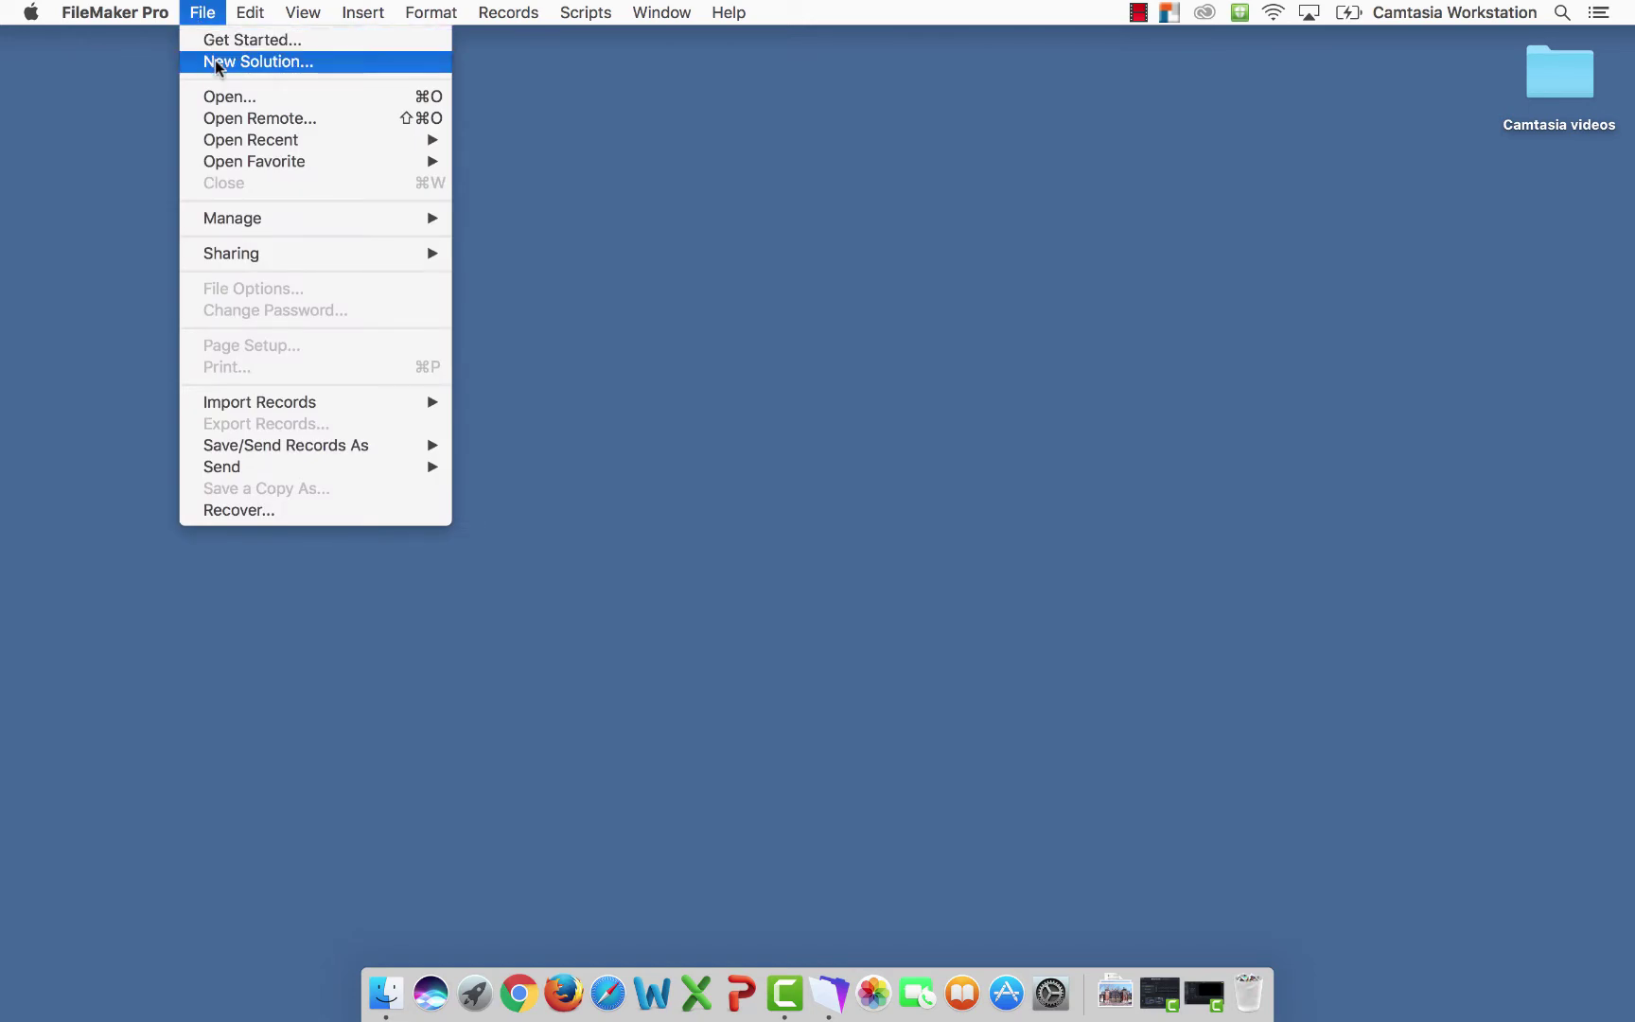
{"action": "left_click", "coordinate": [217, 62]}
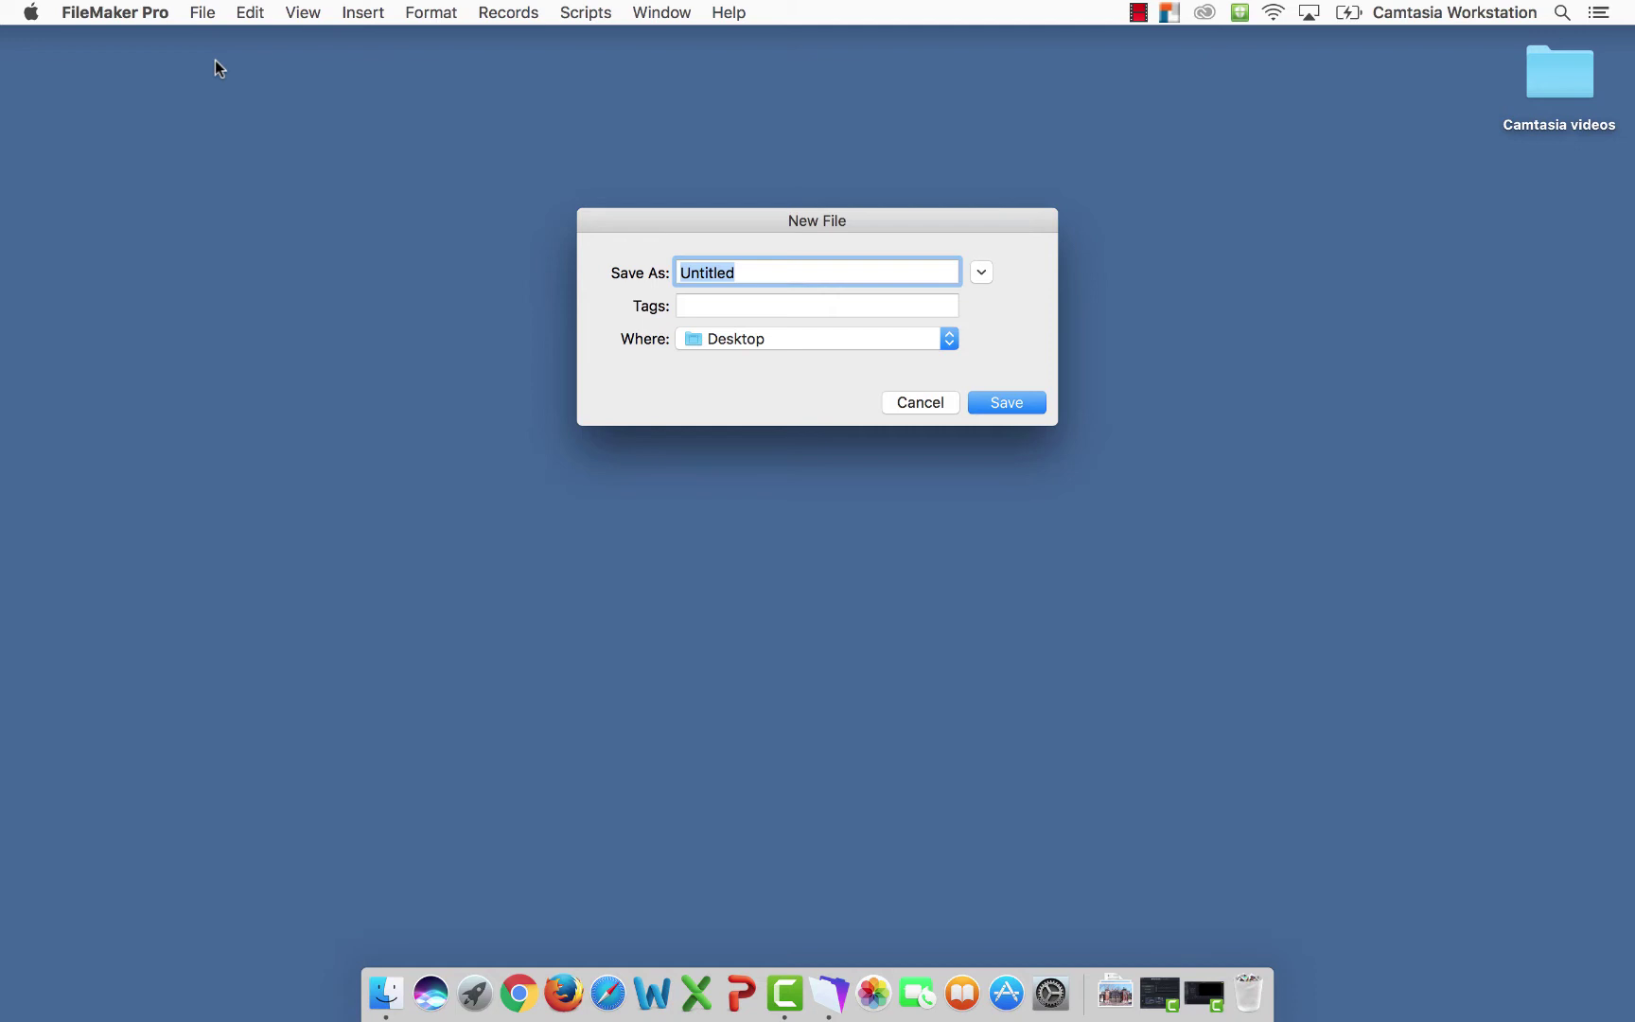
{"action": "type", "text": "Student E"}
{"action": "key", "text": "BackSpace"}
{"action": "type", "text": "Information"}
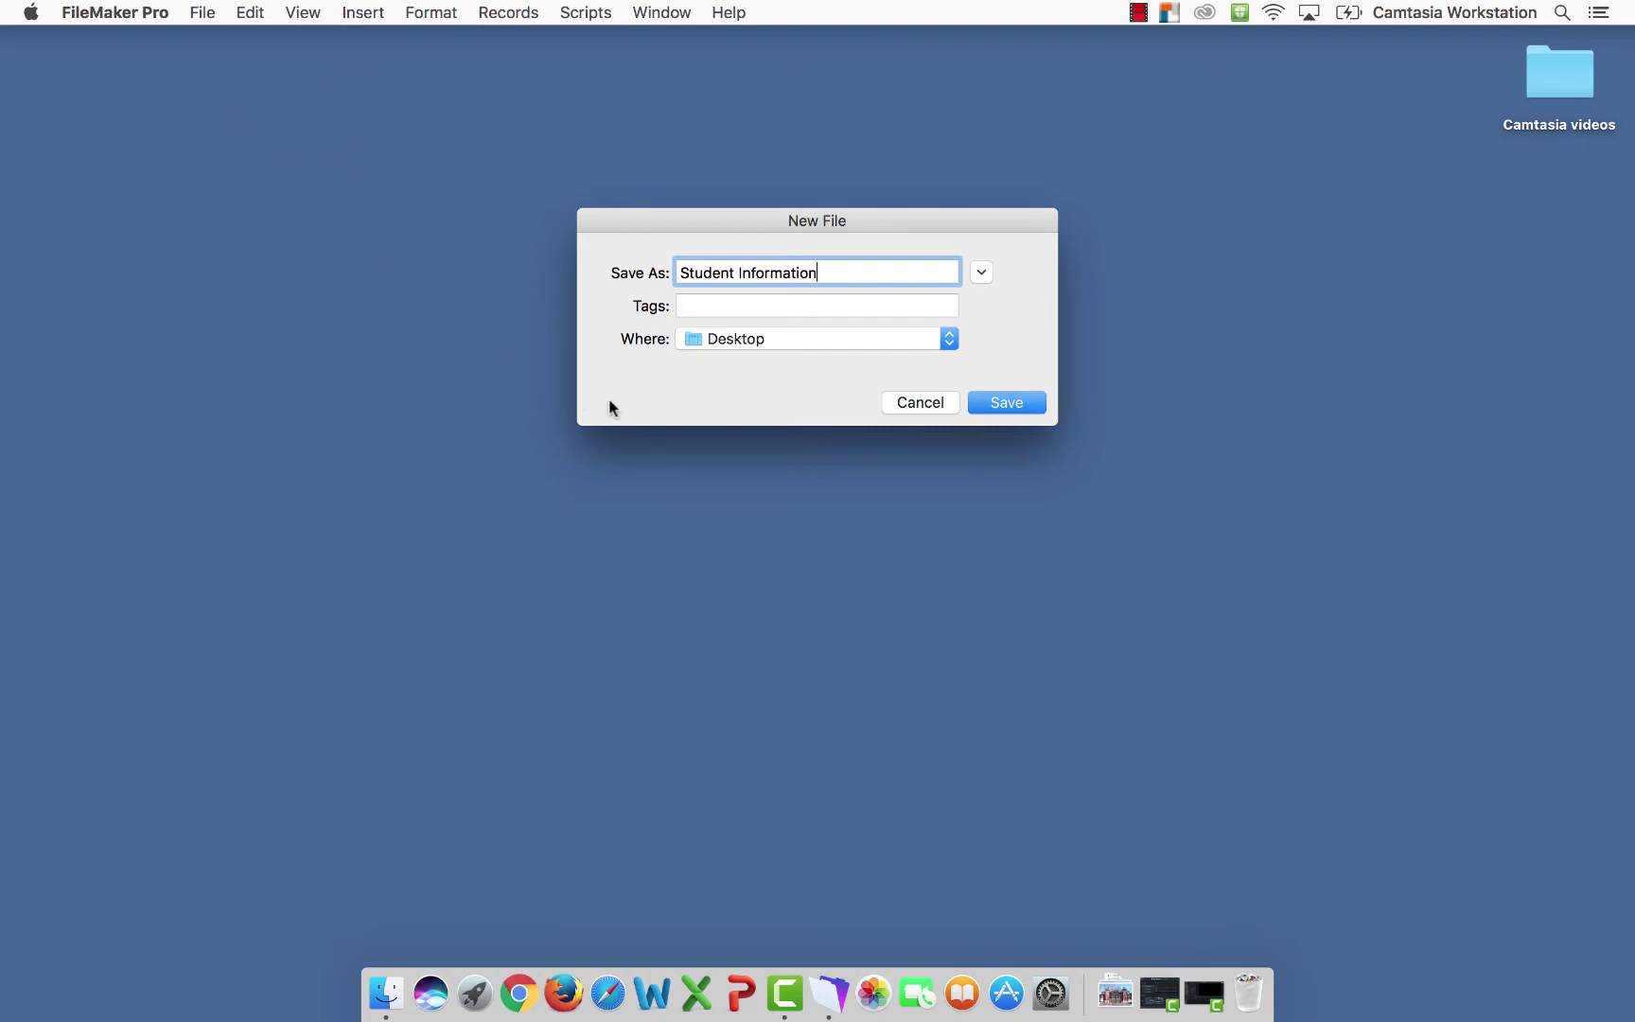
Save the Student Information file and add the First and Last fields
{"action": "left_click", "coordinate": [1019, 402]}
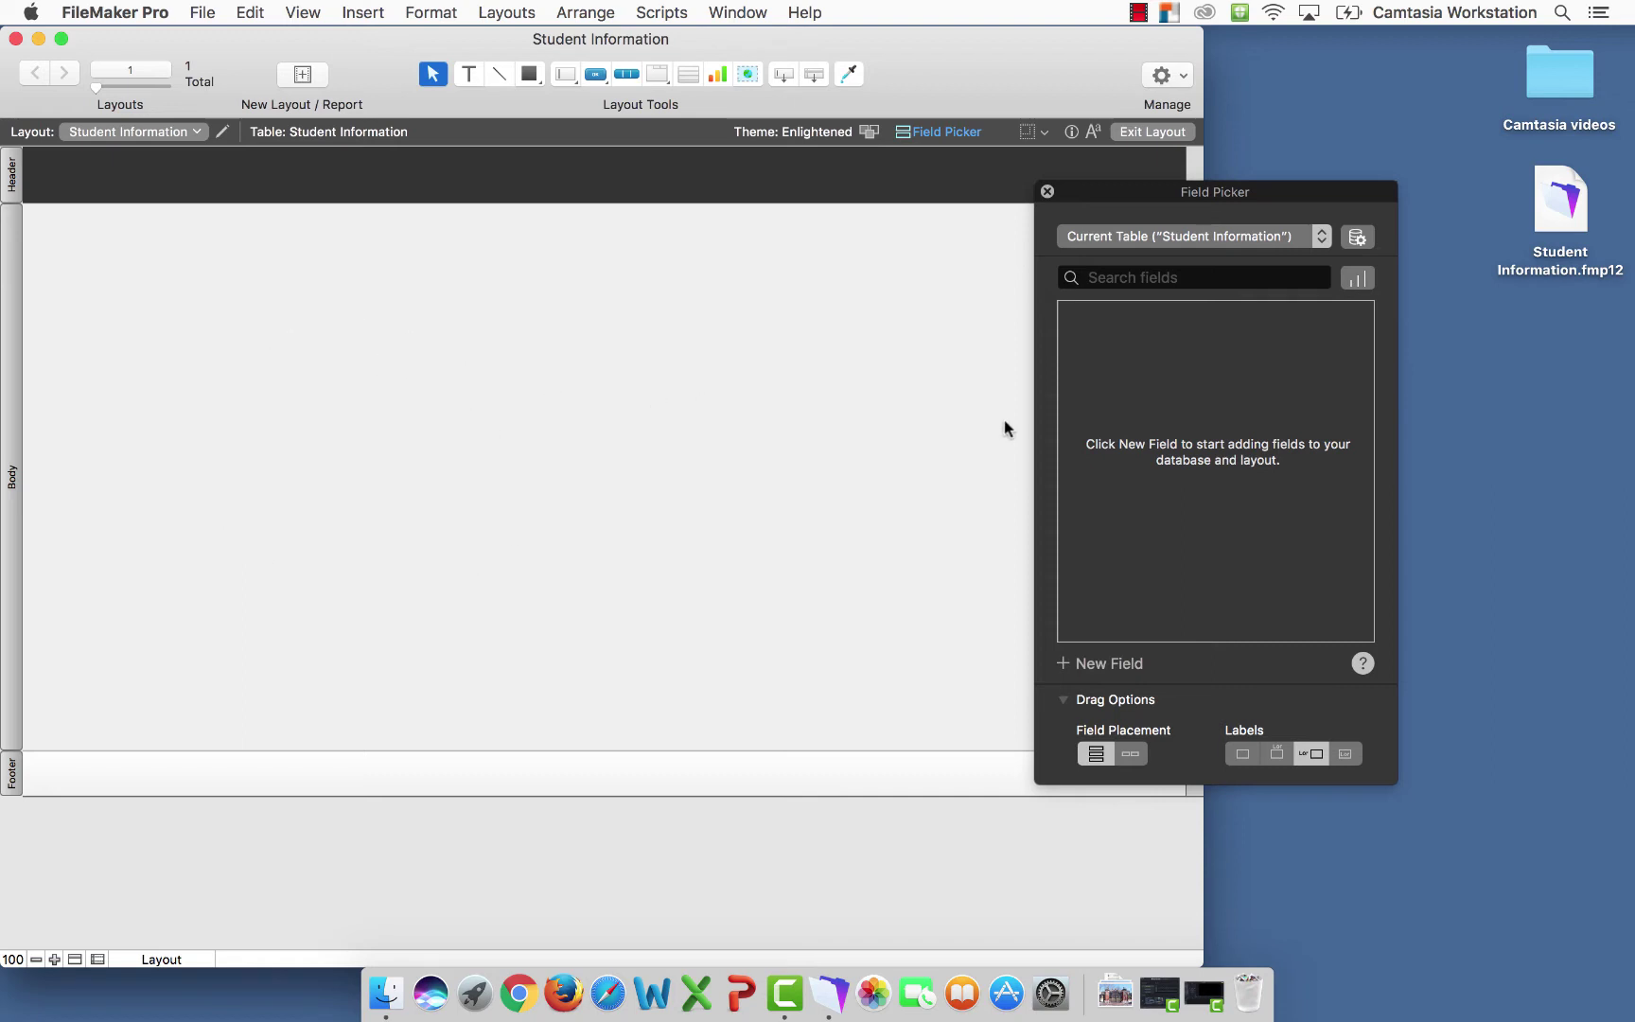
{"action": "left_click_drag", "start_coordinate": [1149, 191], "coordinate": [964, 196]}
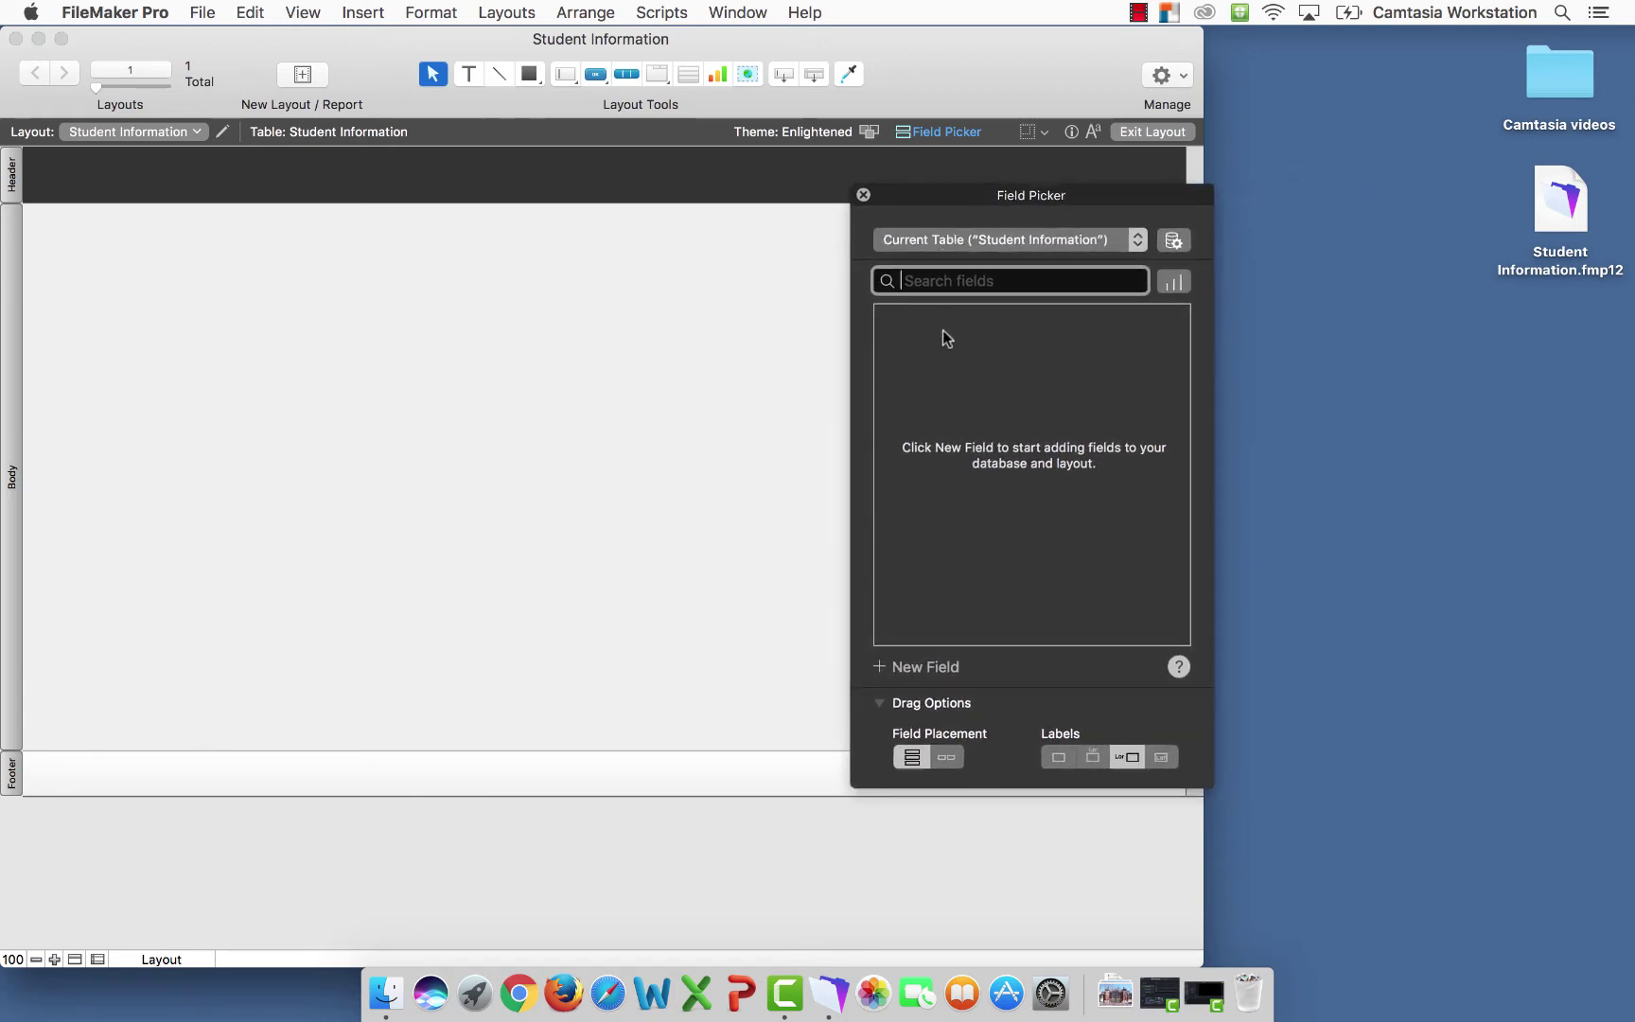
{"action": "left_click", "coordinate": [947, 494]}
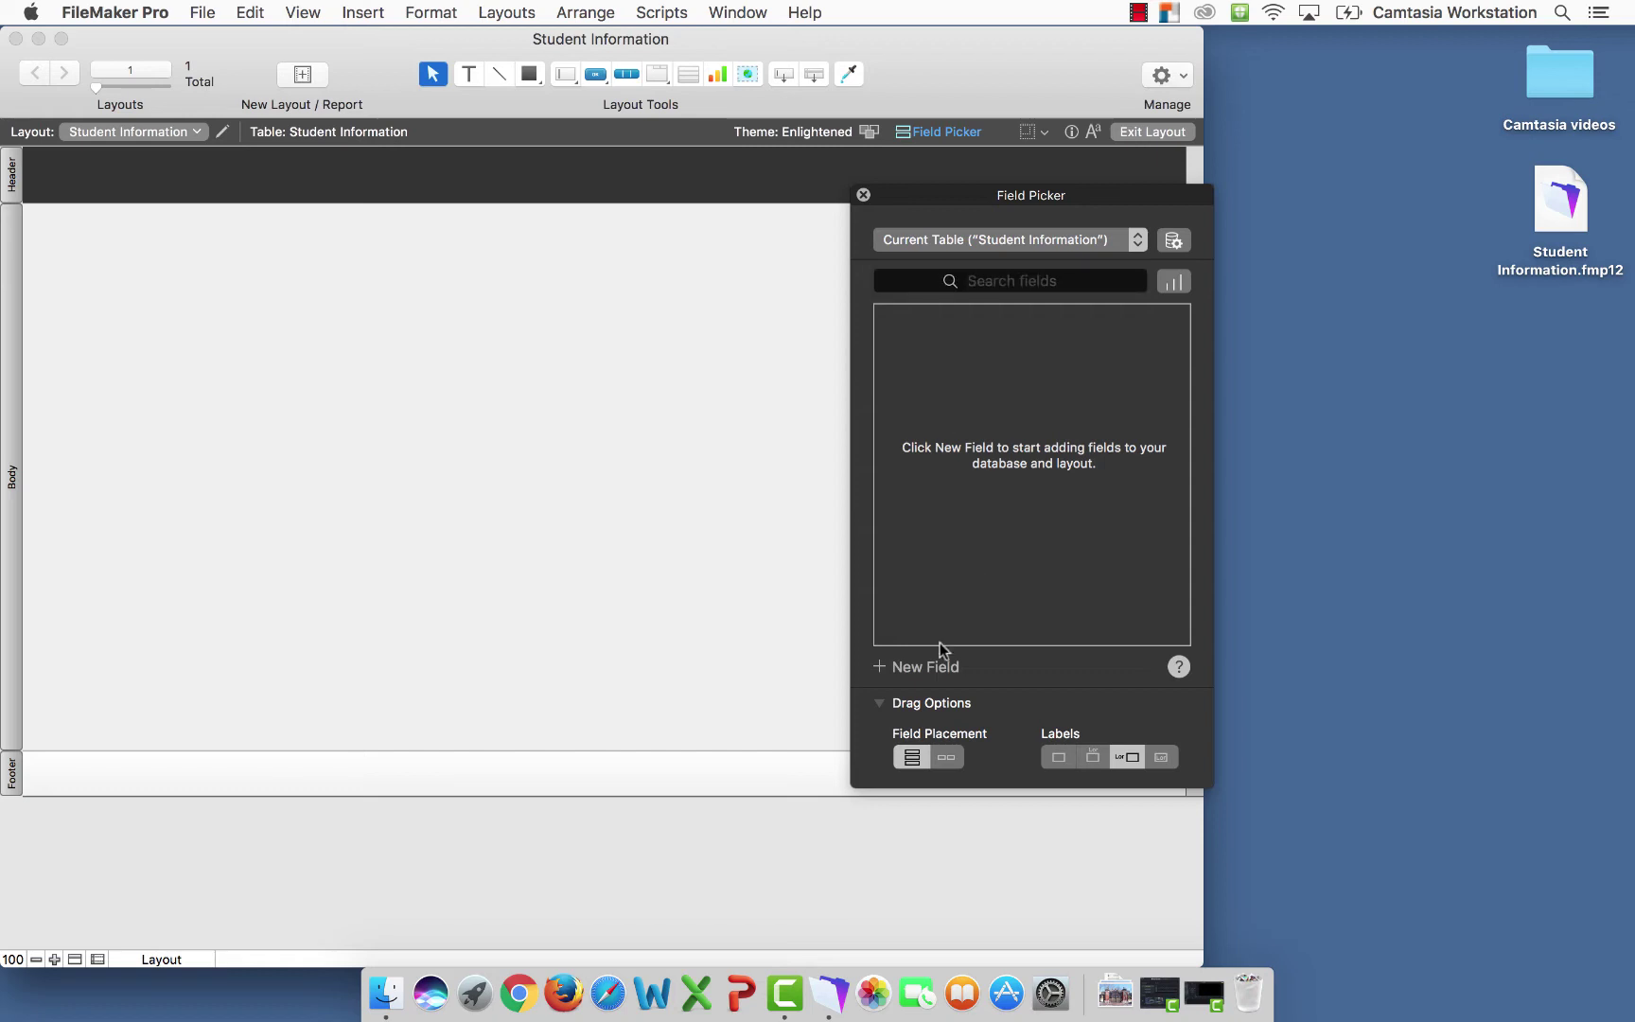
{"action": "left_click", "coordinate": [918, 668]}
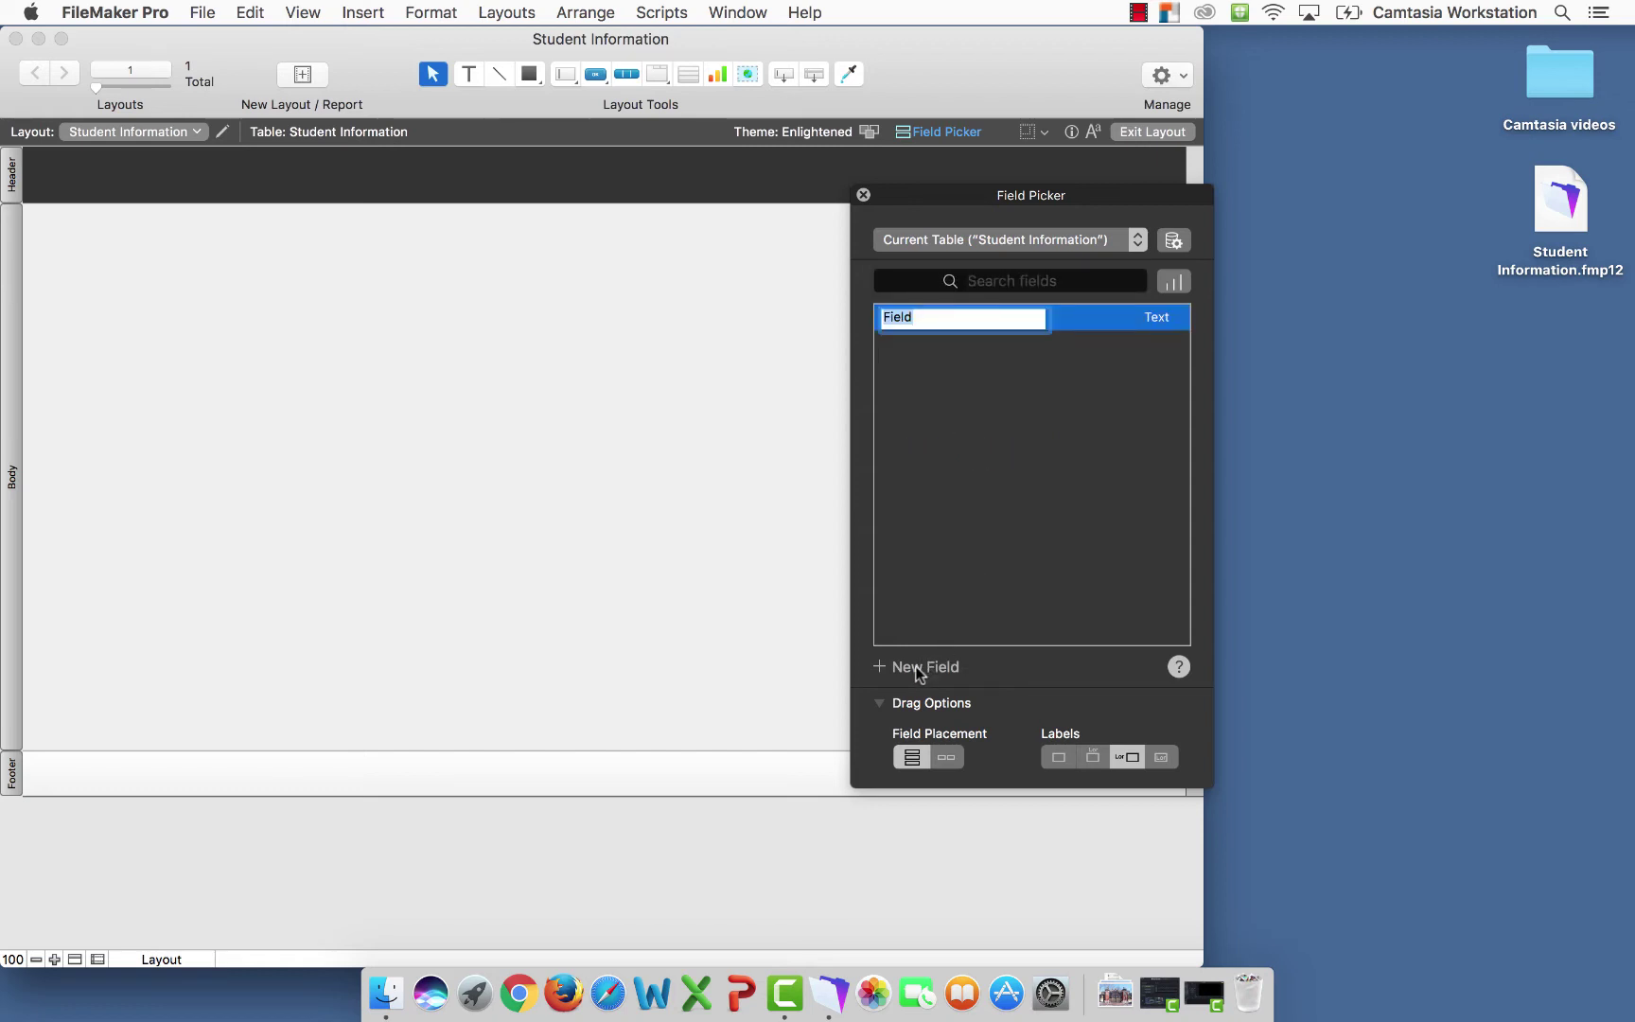
{"action": "type", "text": "First"}
{"action": "left_click", "coordinate": [931, 658]}
{"action": "type", "text": "Last"}
{"action": "key", "text": "Return"}
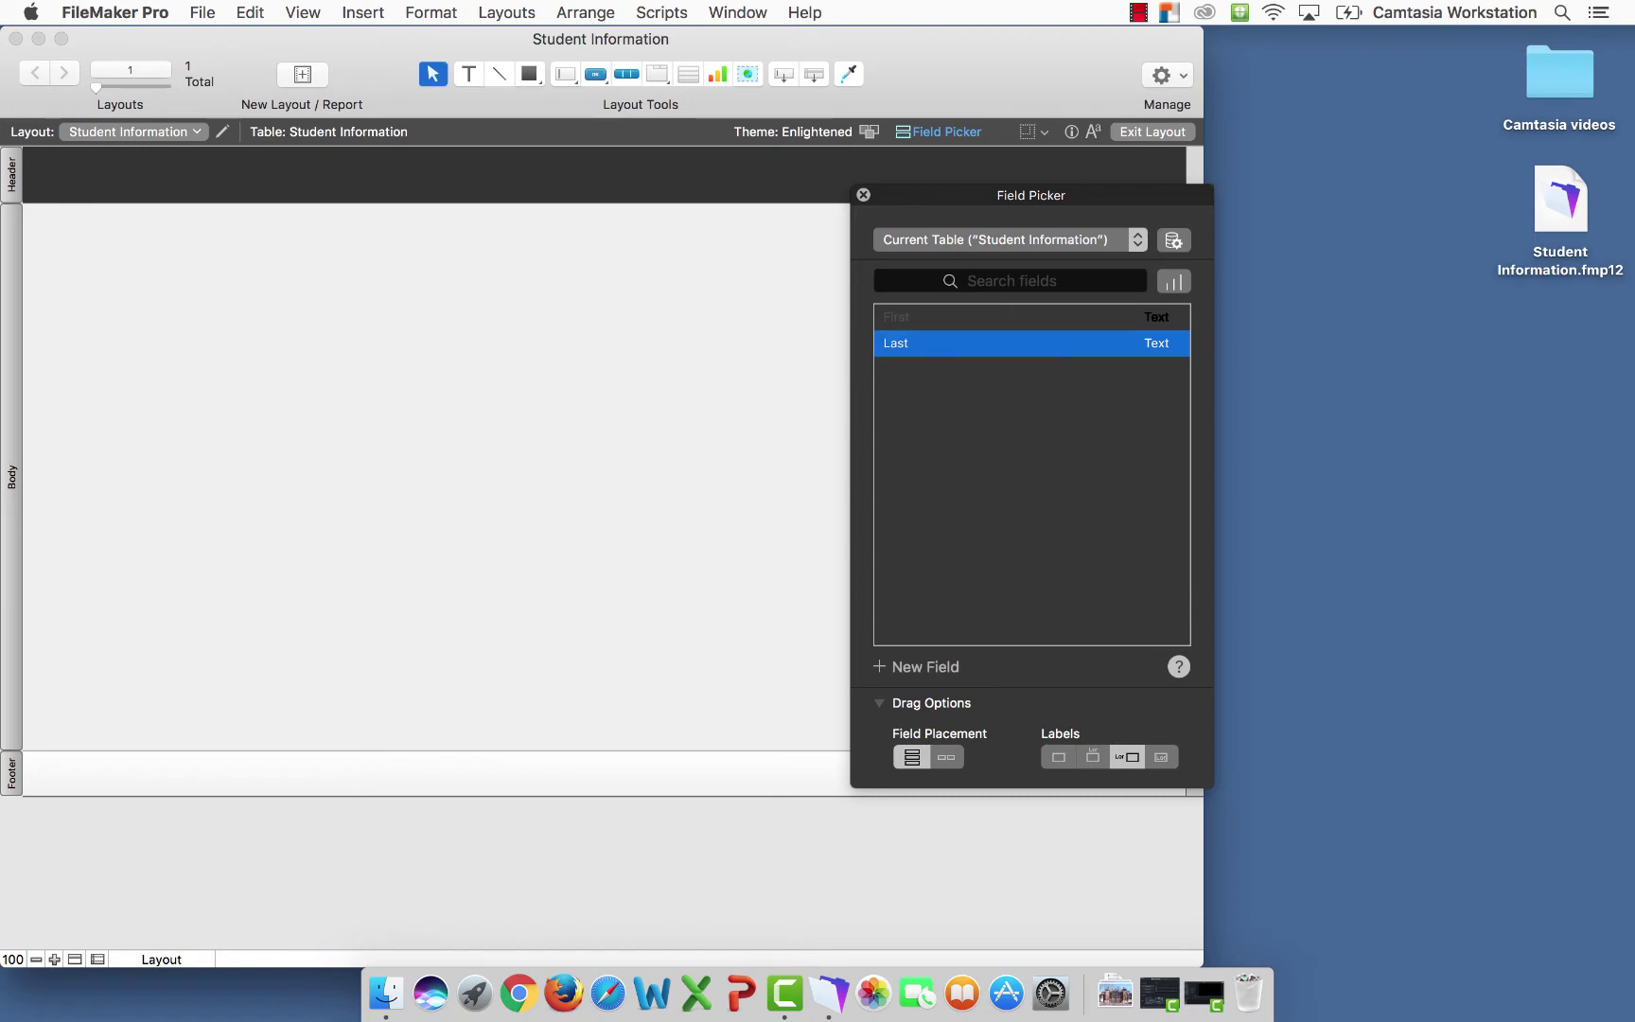
Add the Address, City, State and Zip Code fields
{"action": "left_click", "coordinate": [917, 668]}
{"action": "type", "text": "Address"}
{"action": "key", "text": "Return"}
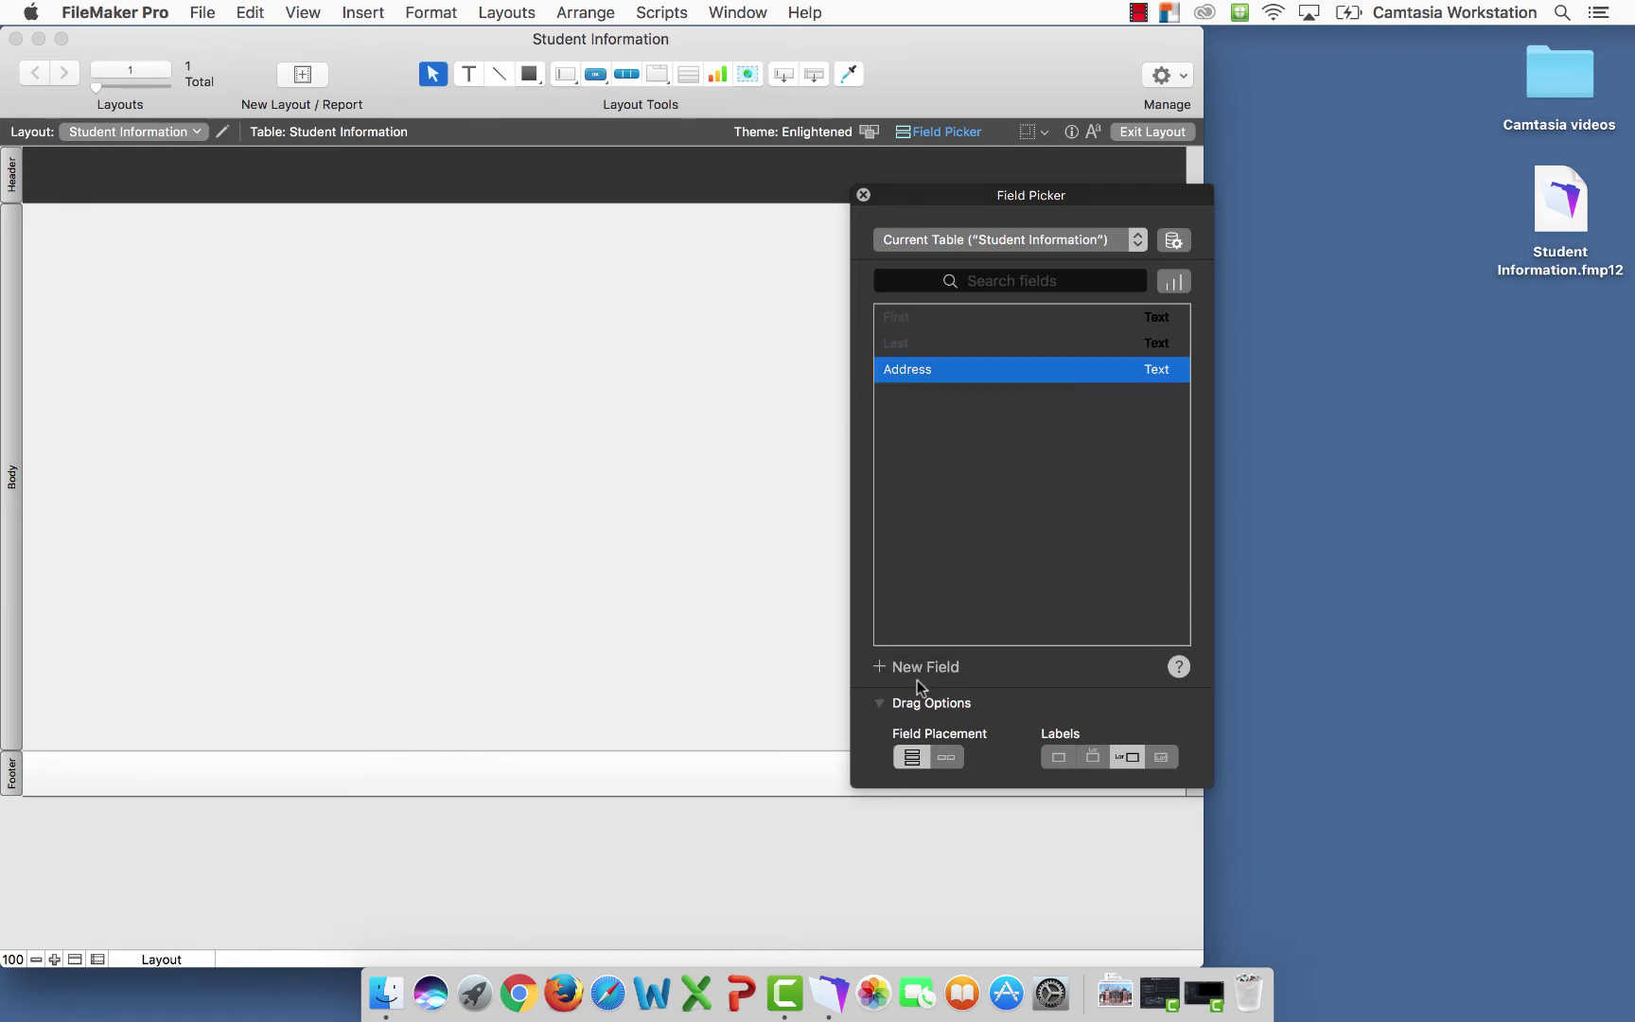
{"action": "left_click", "coordinate": [919, 660]}
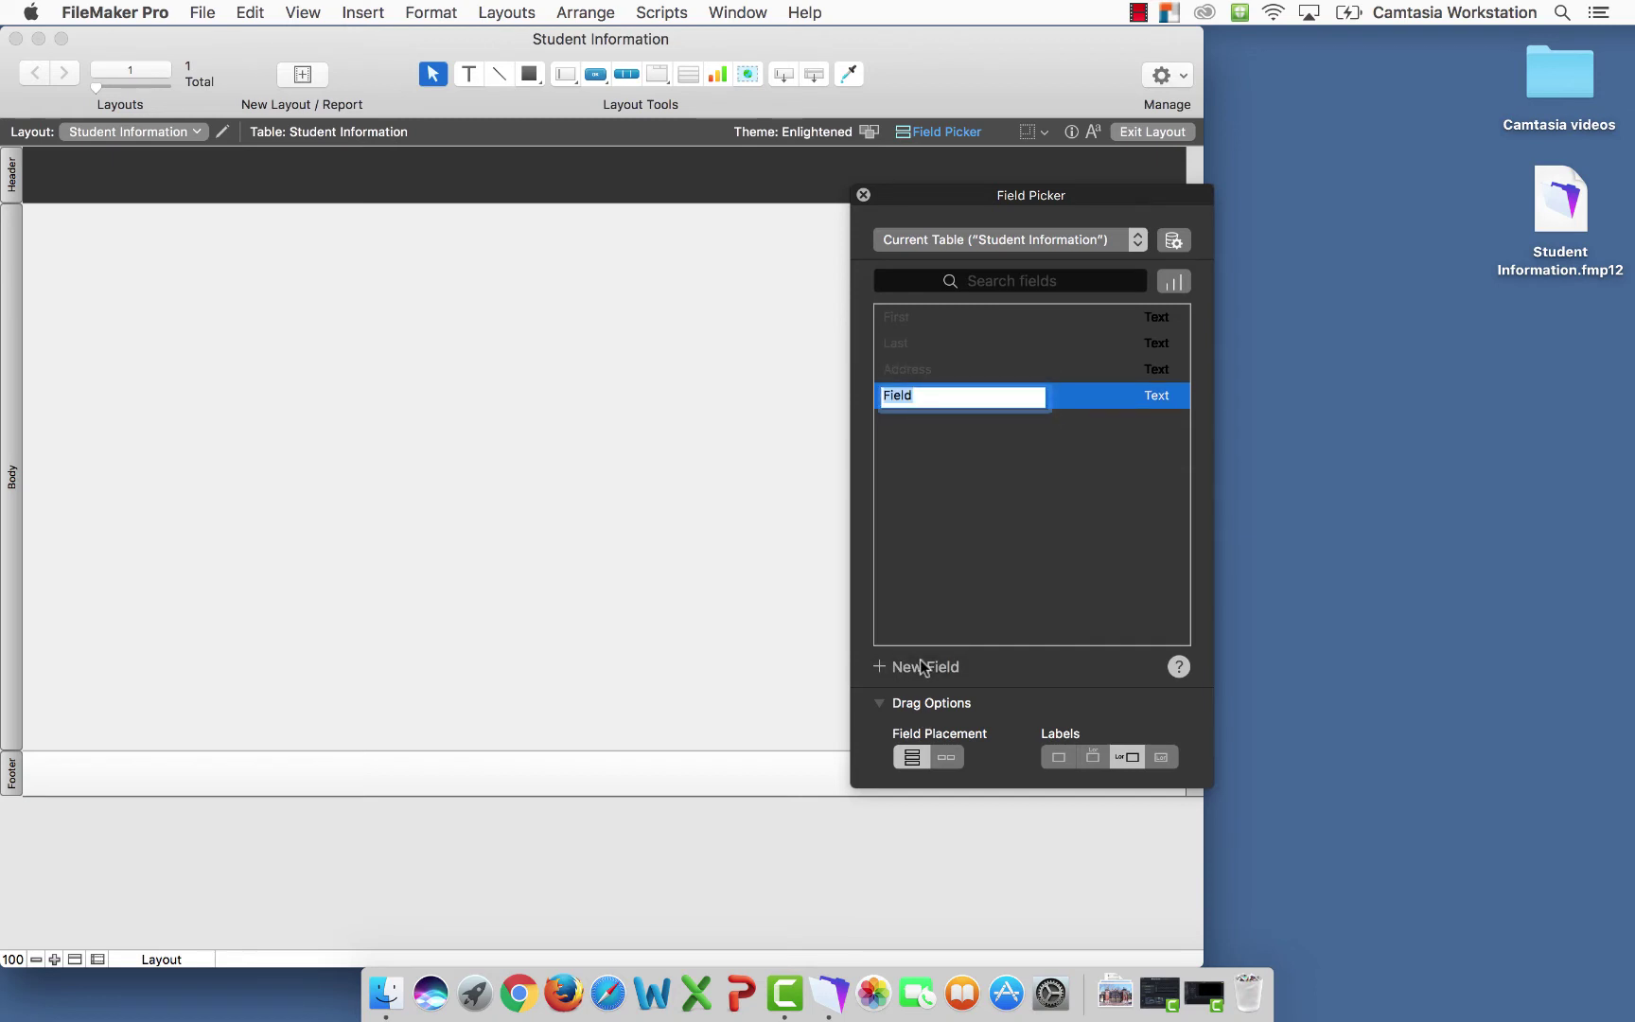
{"action": "type", "text": "City"}
{"action": "key", "text": "Return"}
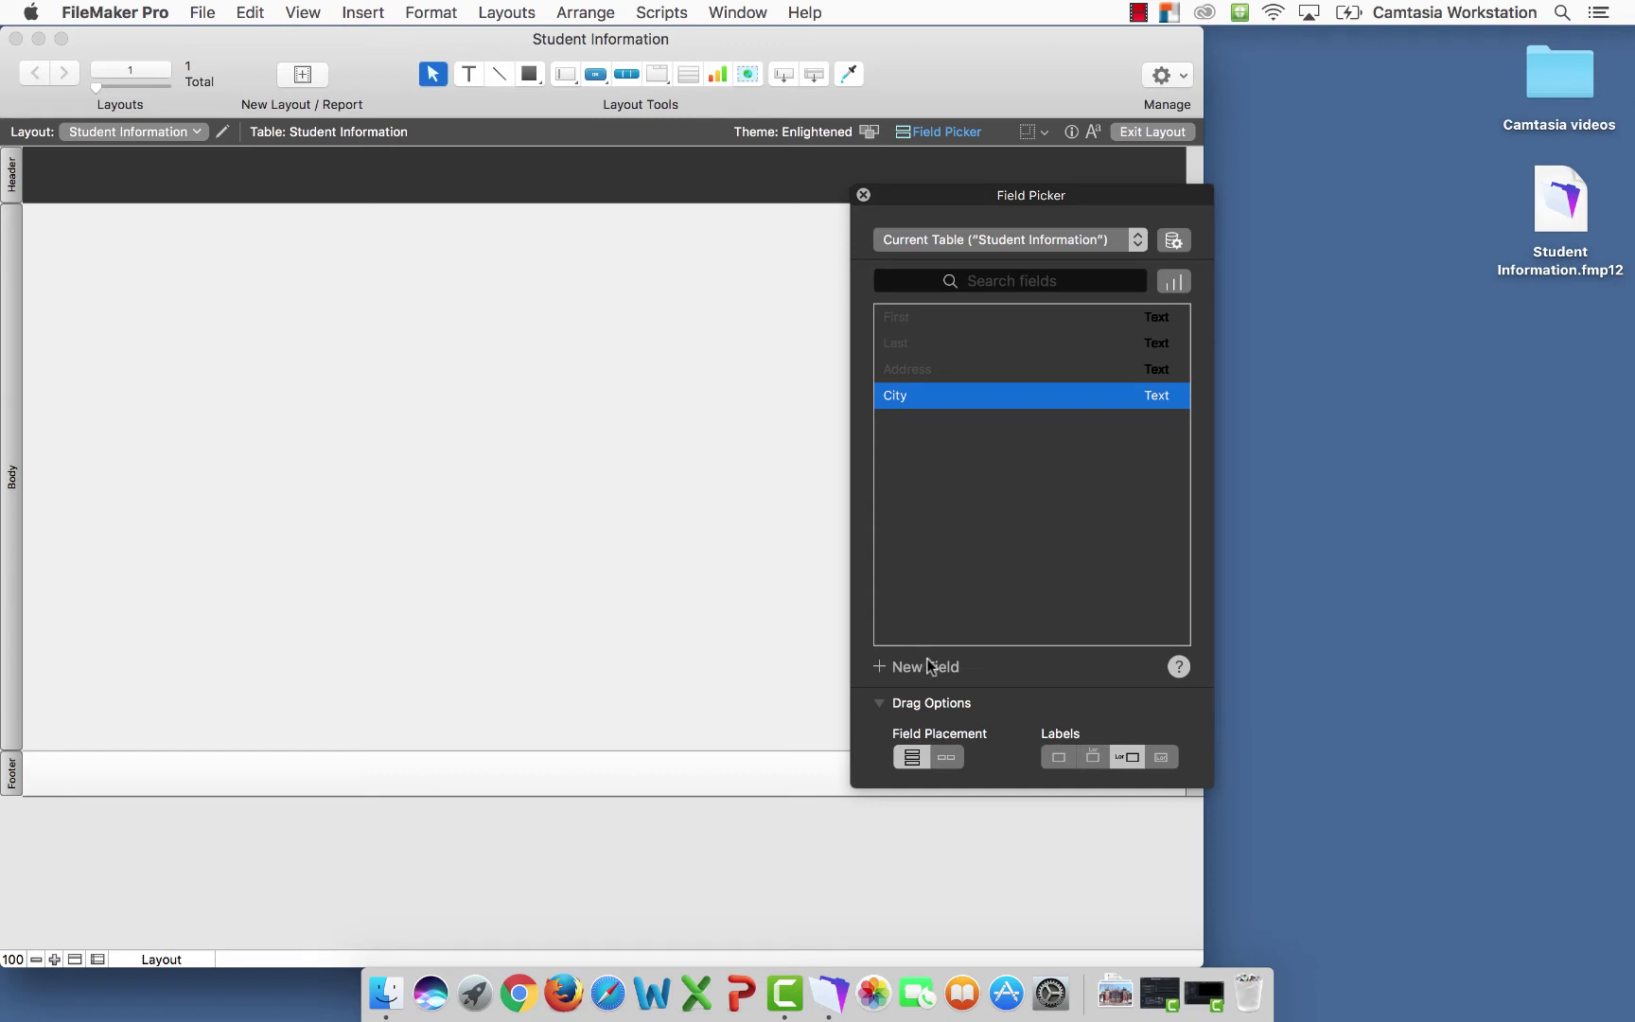
{"action": "left_click", "coordinate": [917, 669]}
{"action": "type", "text": "State"}
{"action": "key", "text": "Return"}
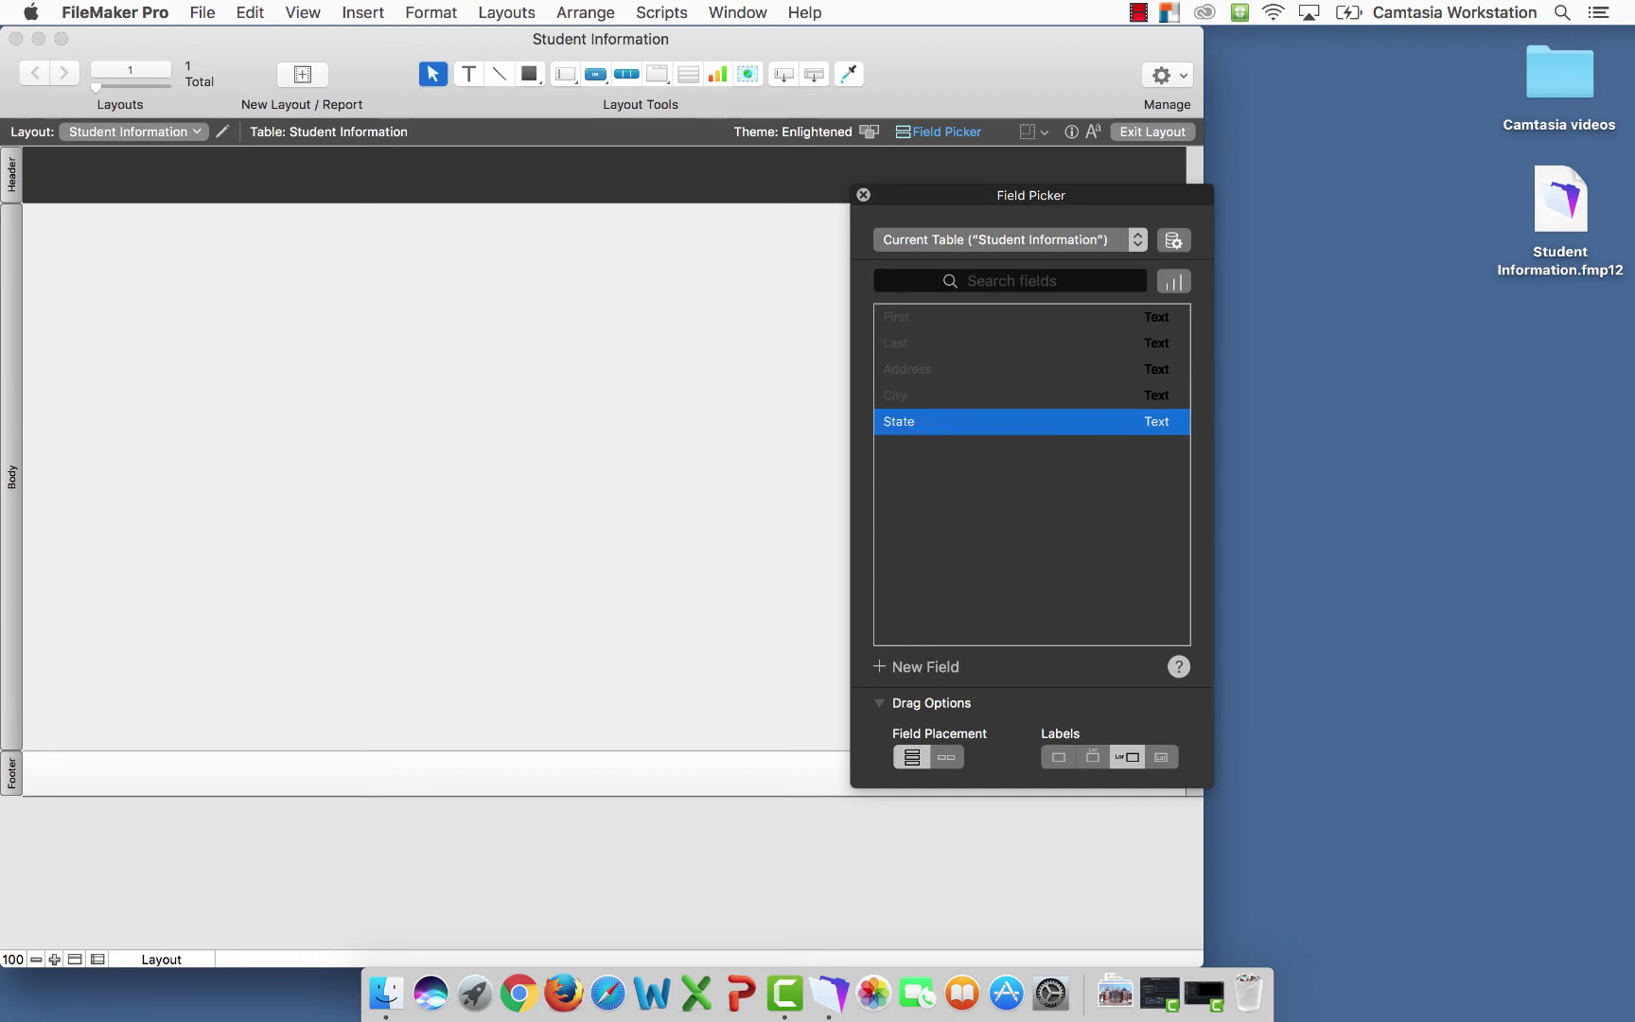
{"action": "left_click", "coordinate": [920, 668]}
{"action": "type", "text": "Zip Code"}
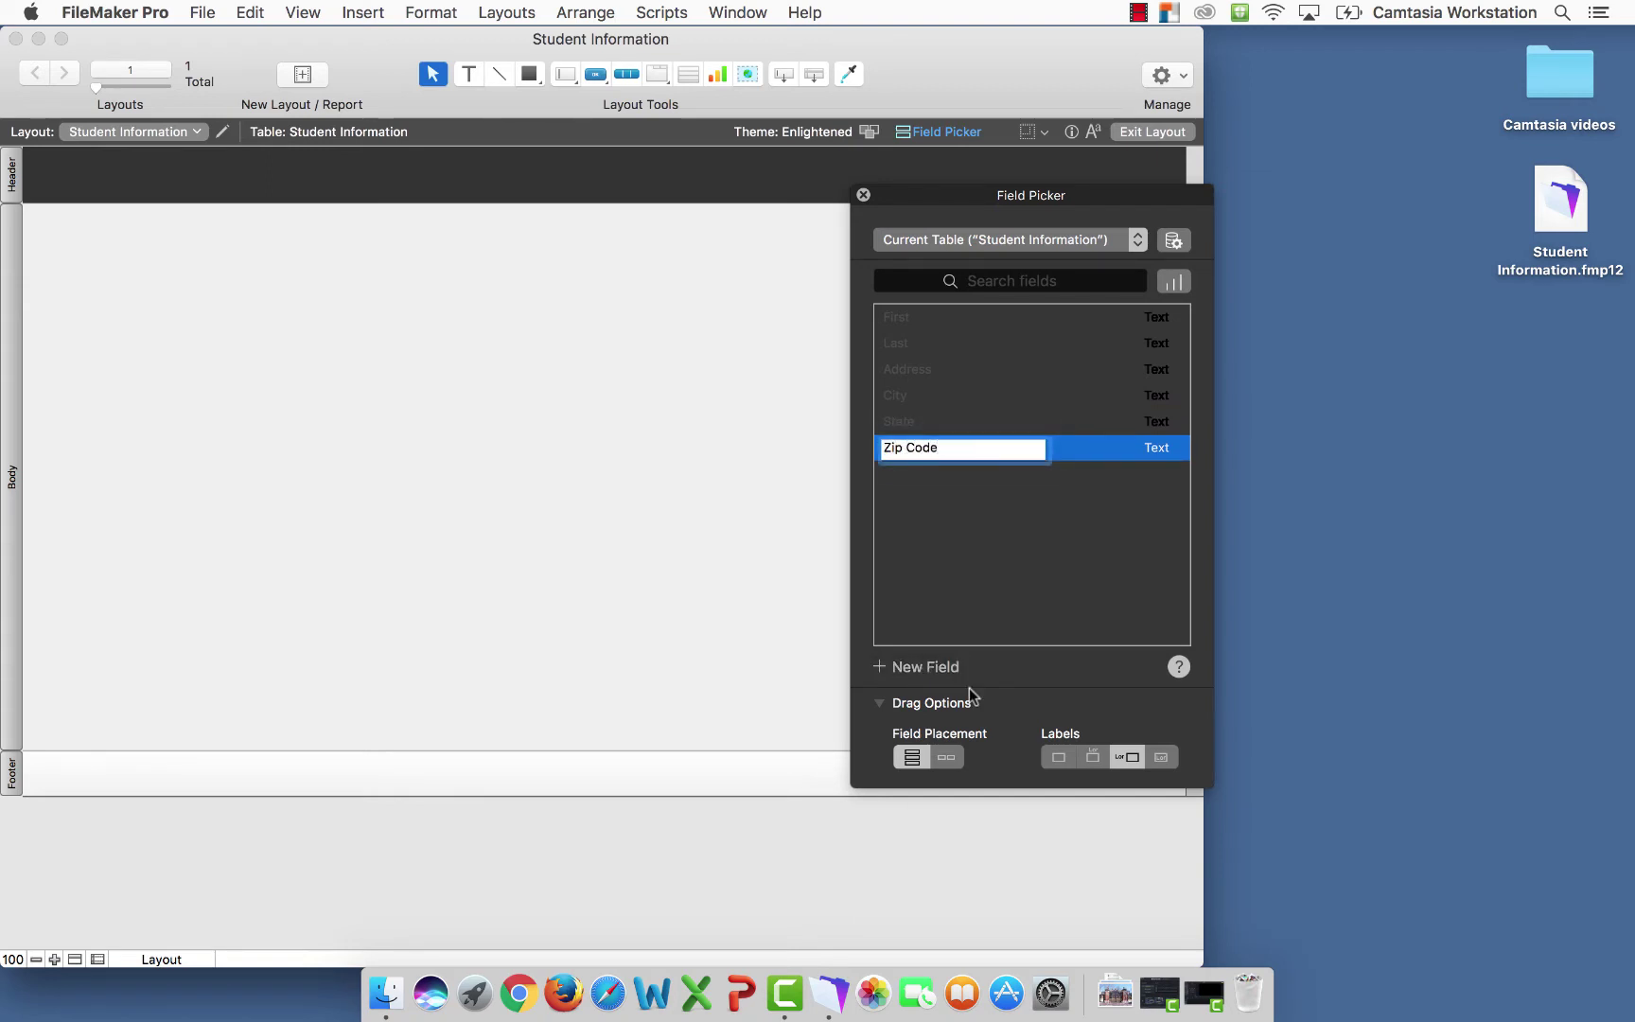
Change Zip Code to a Number field and add a Comments text field
{"action": "left_click", "coordinate": [1162, 449]}
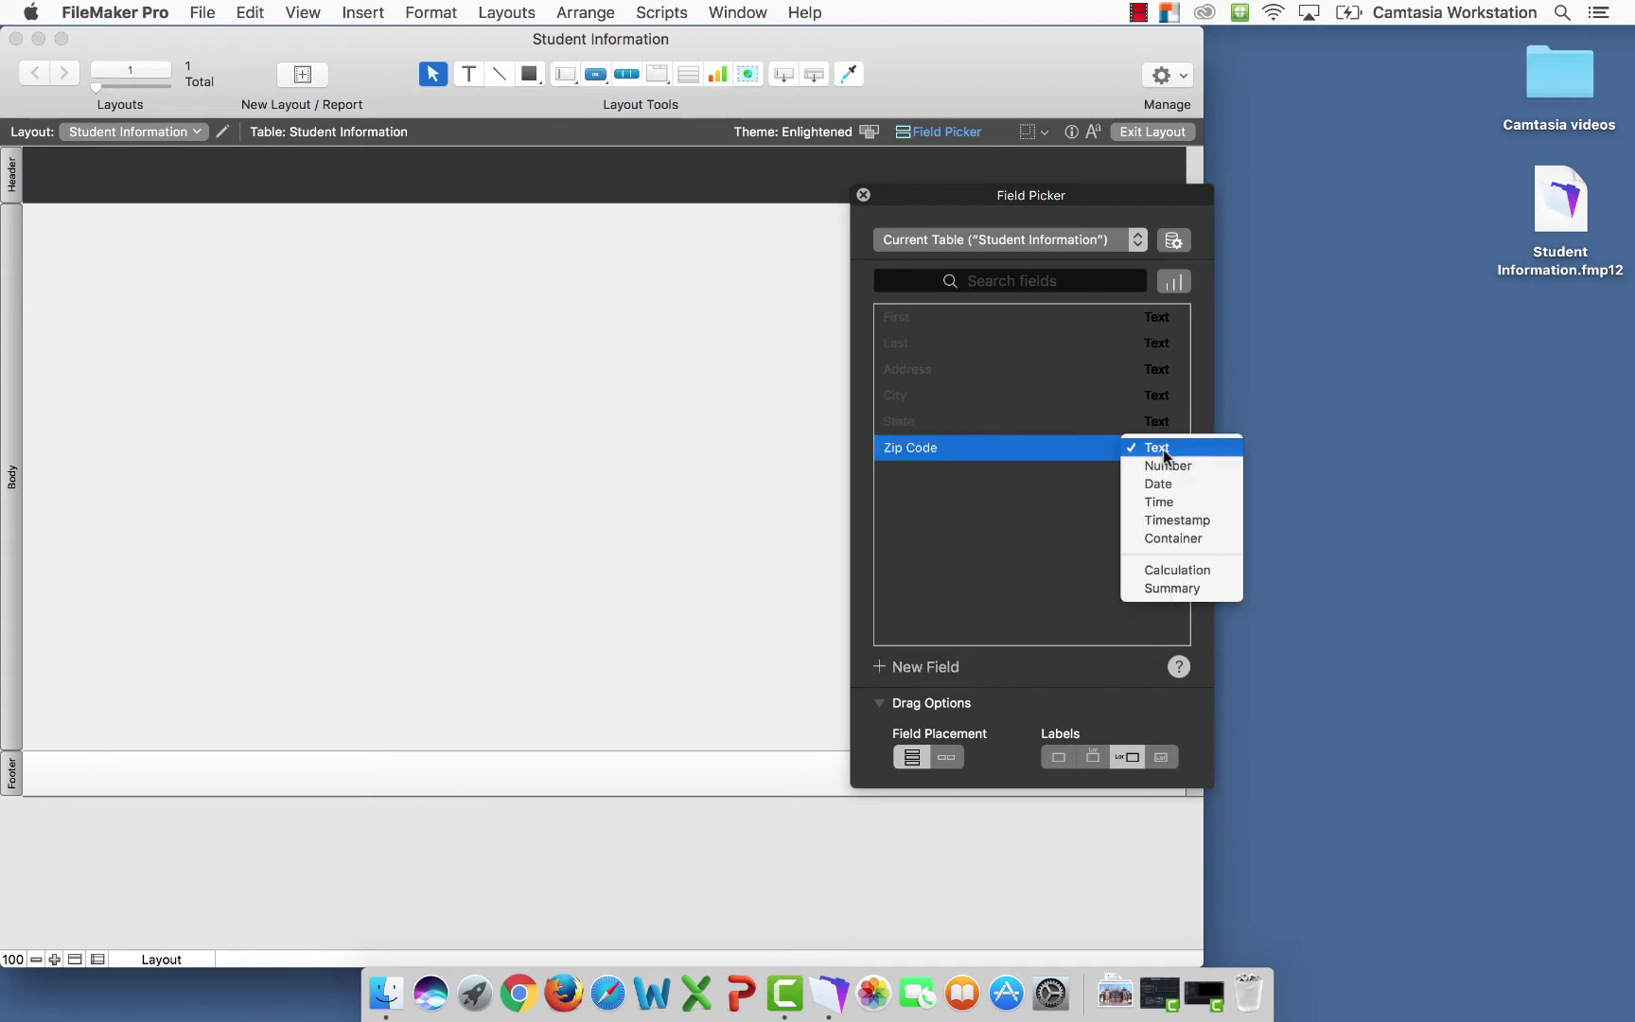
{"action": "left_click", "coordinate": [1166, 466]}
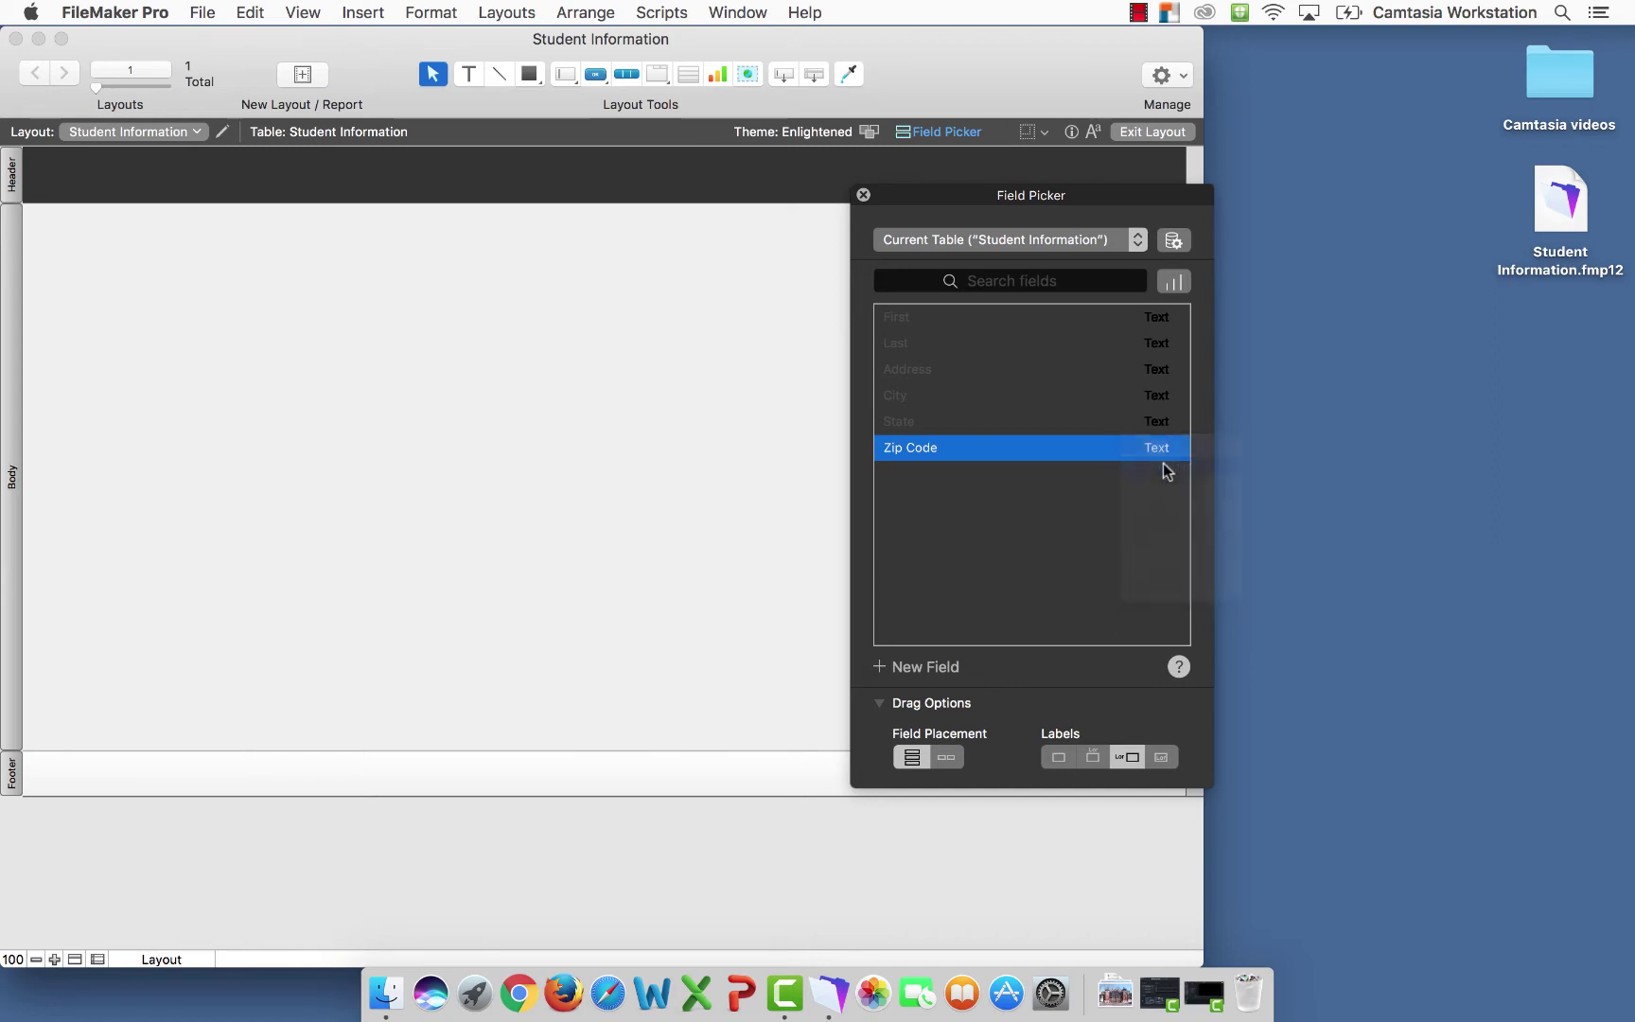
{"action": "left_click", "coordinate": [934, 668]}
{"action": "type", "text": "Co"}
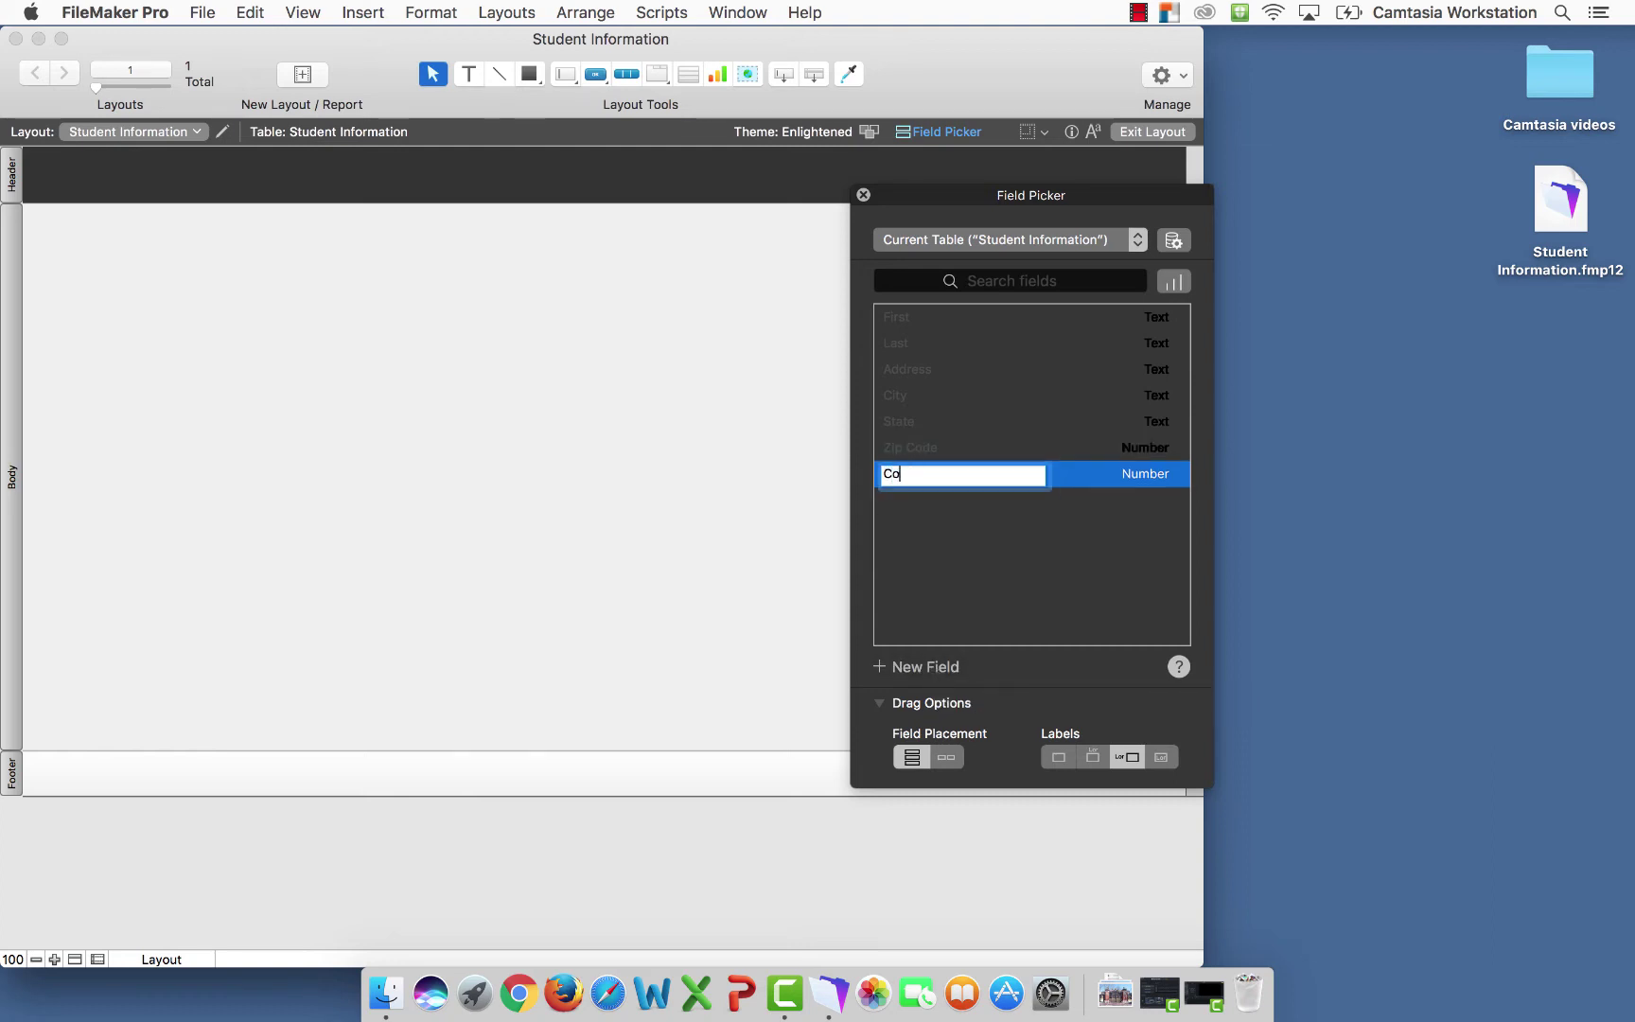
{"action": "type", "text": "mments S"}
{"action": "key", "text": "BackSpace"}
{"action": "left_click", "coordinate": [1133, 478]}
{"action": "left_click", "coordinate": [1135, 455]}
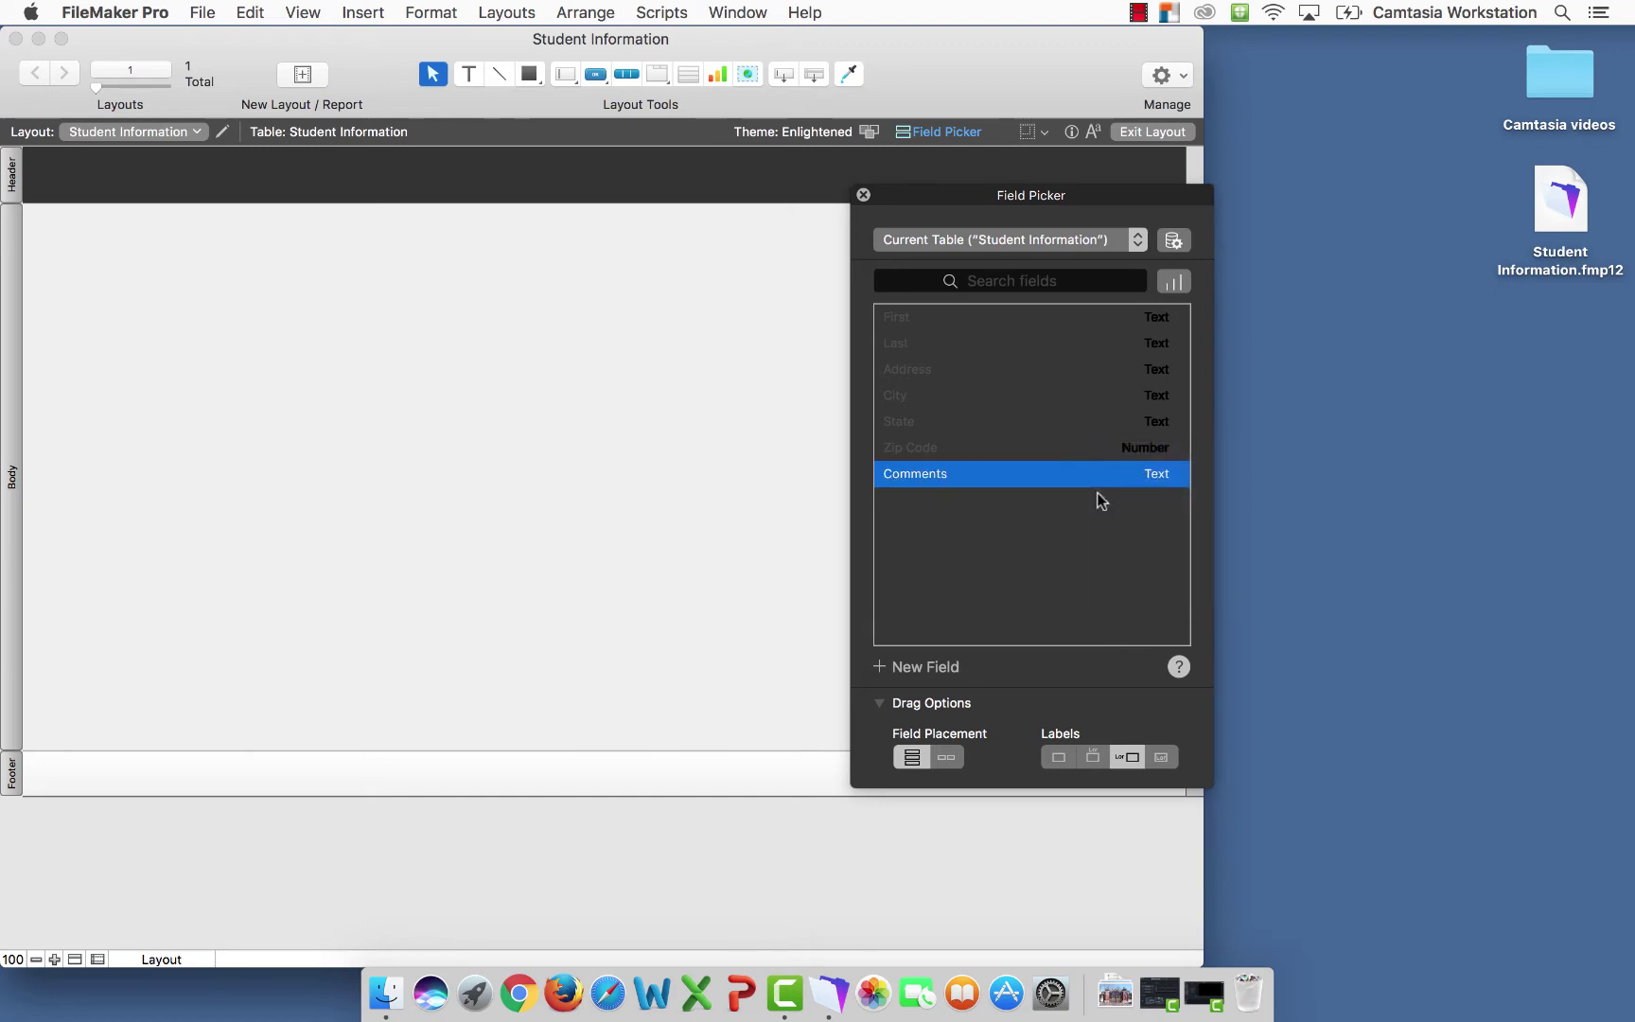
Add a Year text field and a Creation Timestamp field
{"action": "left_click", "coordinate": [929, 667]}
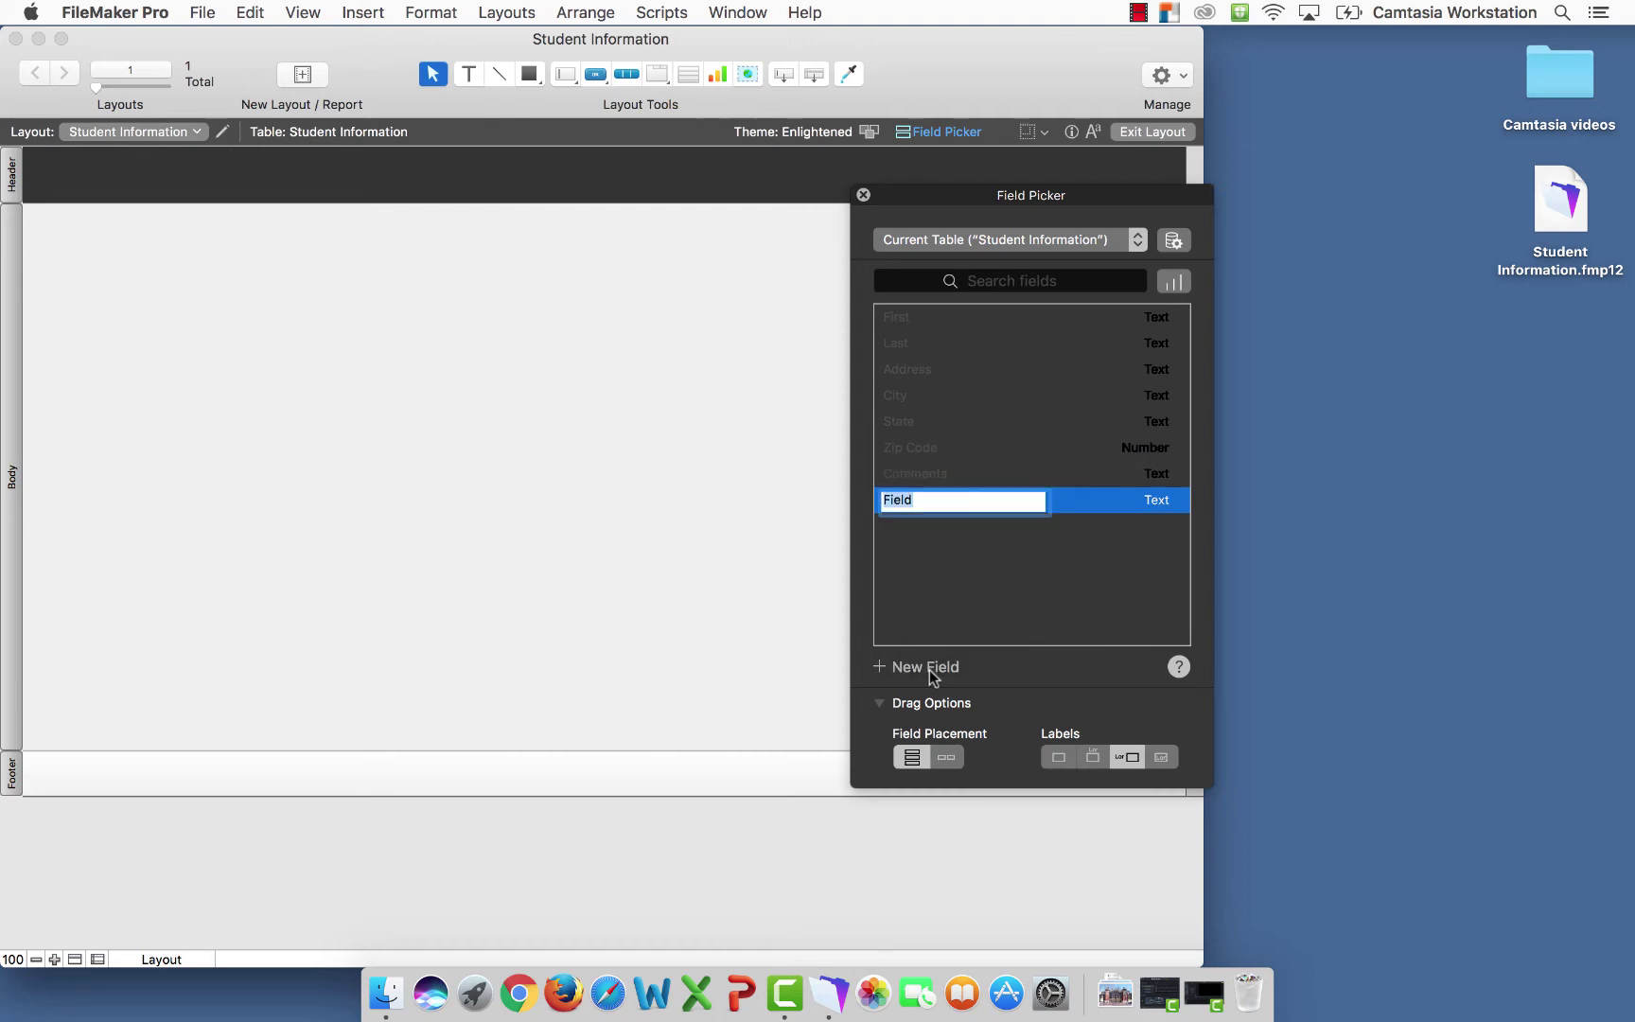
{"action": "type", "text": "Year"}
{"action": "left_click", "coordinate": [937, 664]}
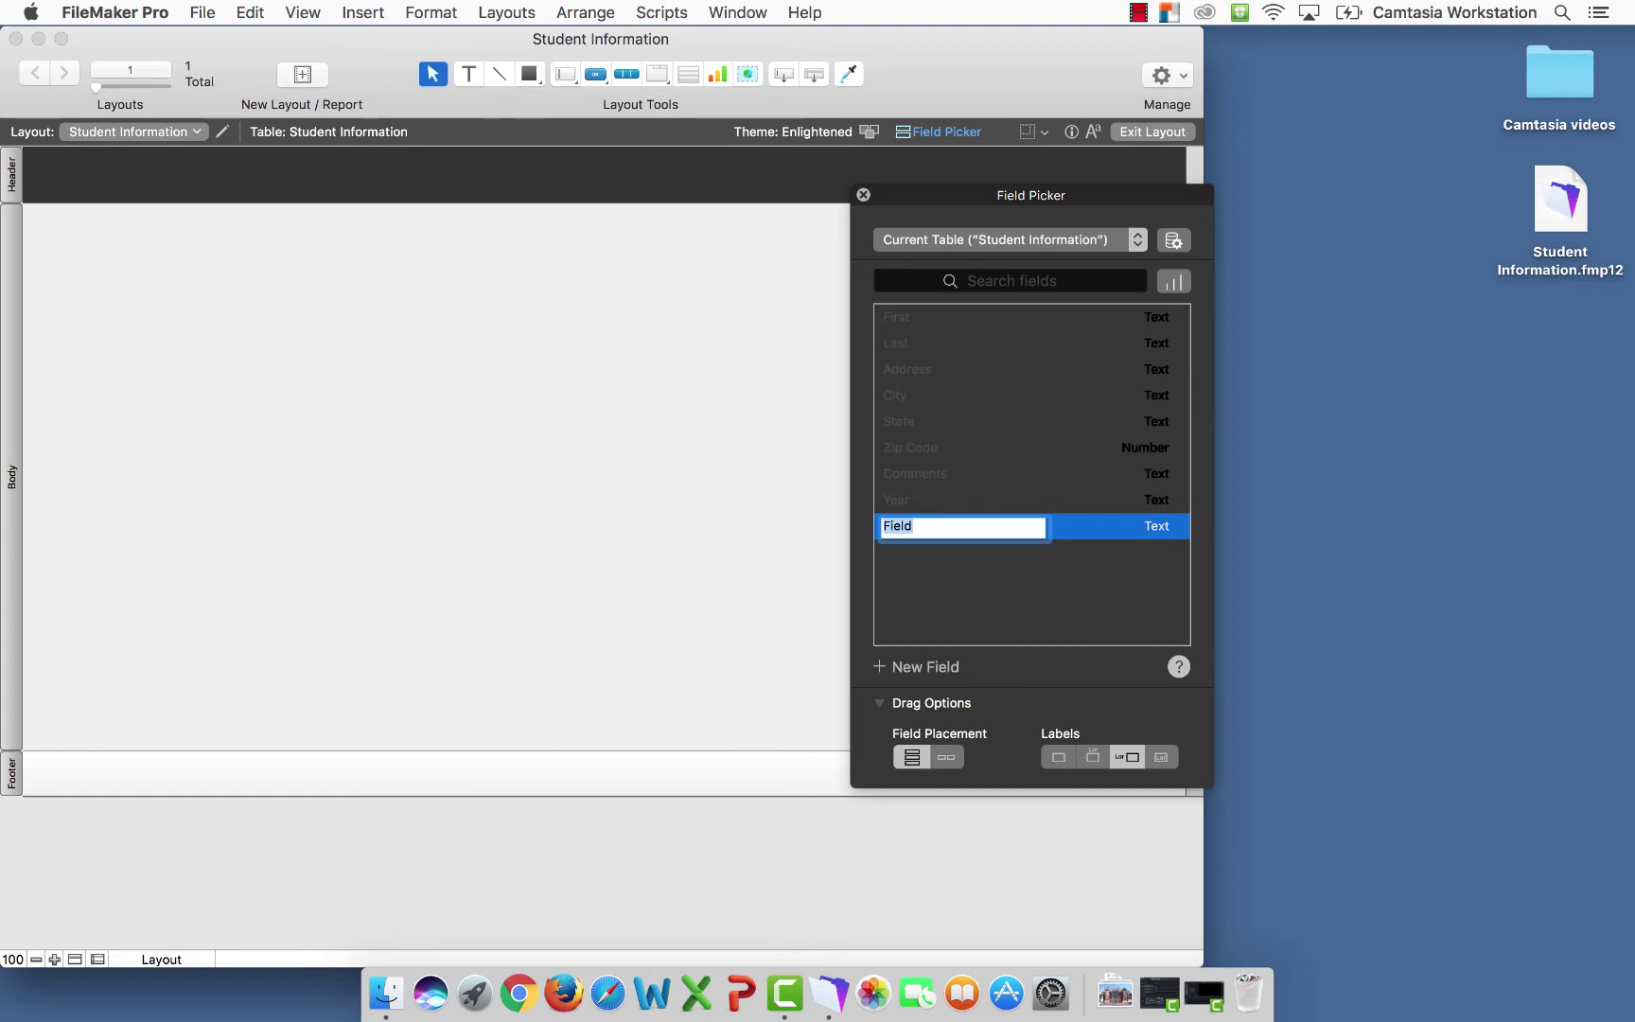
{"action": "type", "text": "Creation"}
{"action": "left_click", "coordinate": [1170, 526]}
{"action": "left_click", "coordinate": [1169, 603]}
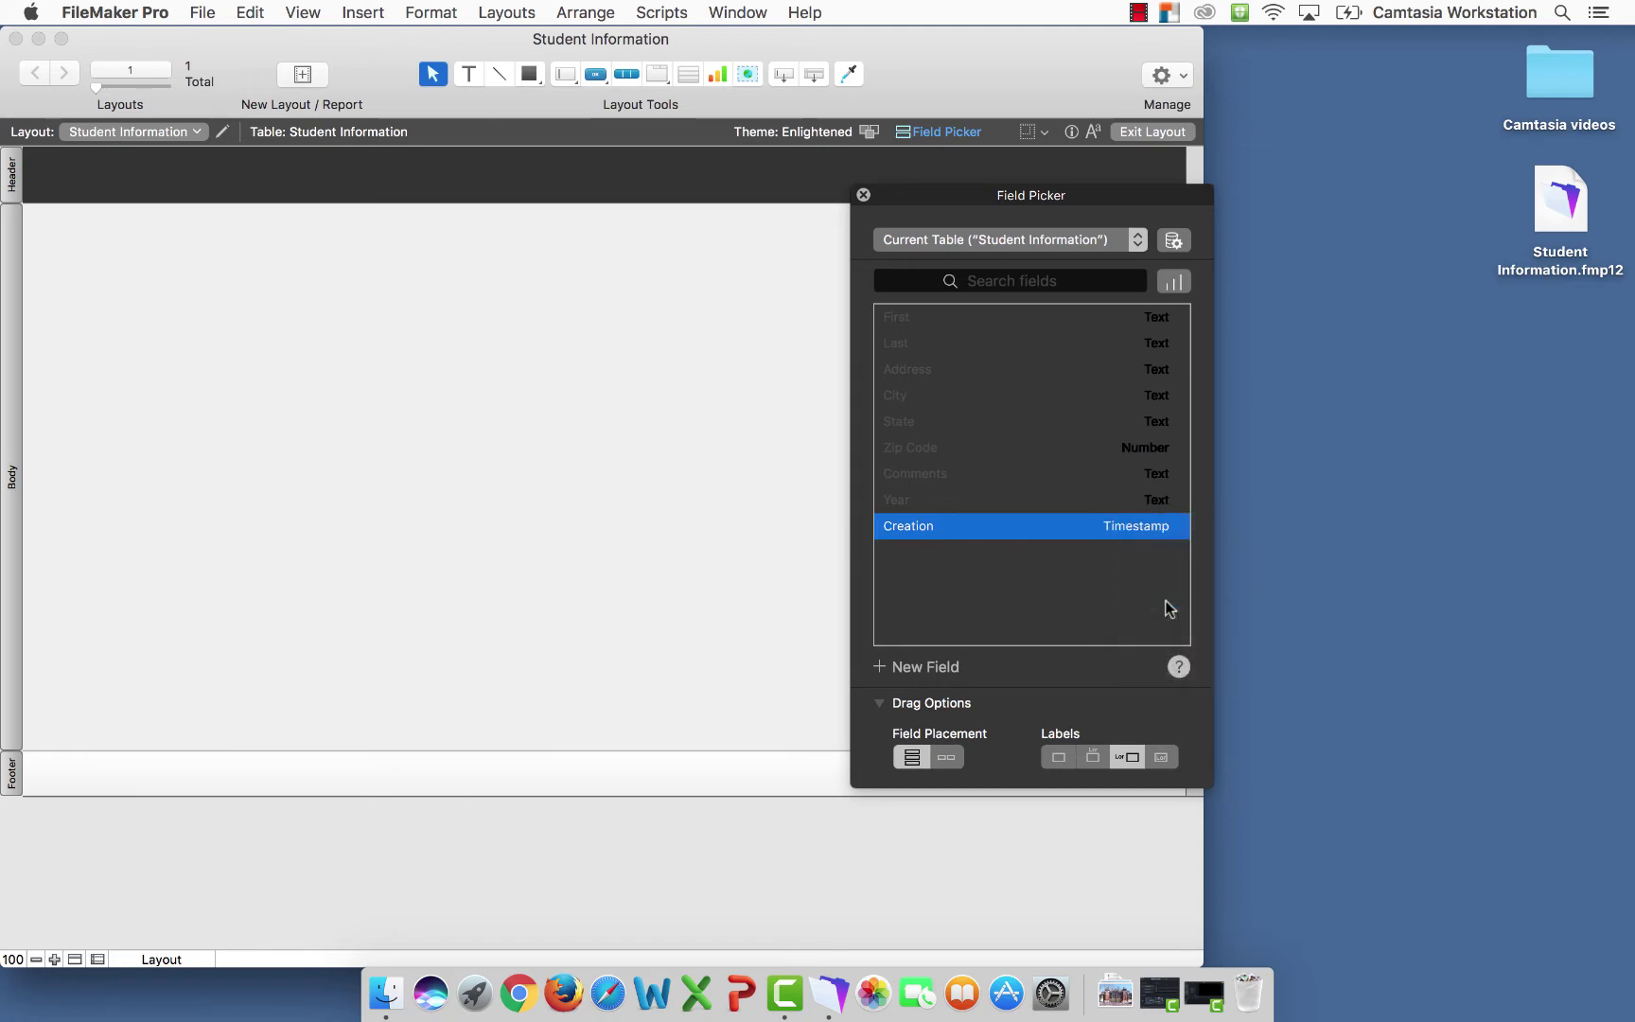
Add a Modification timestamp field and an ID Number field
{"action": "left_click", "coordinate": [941, 668]}
{"action": "type", "text": "Modification"}
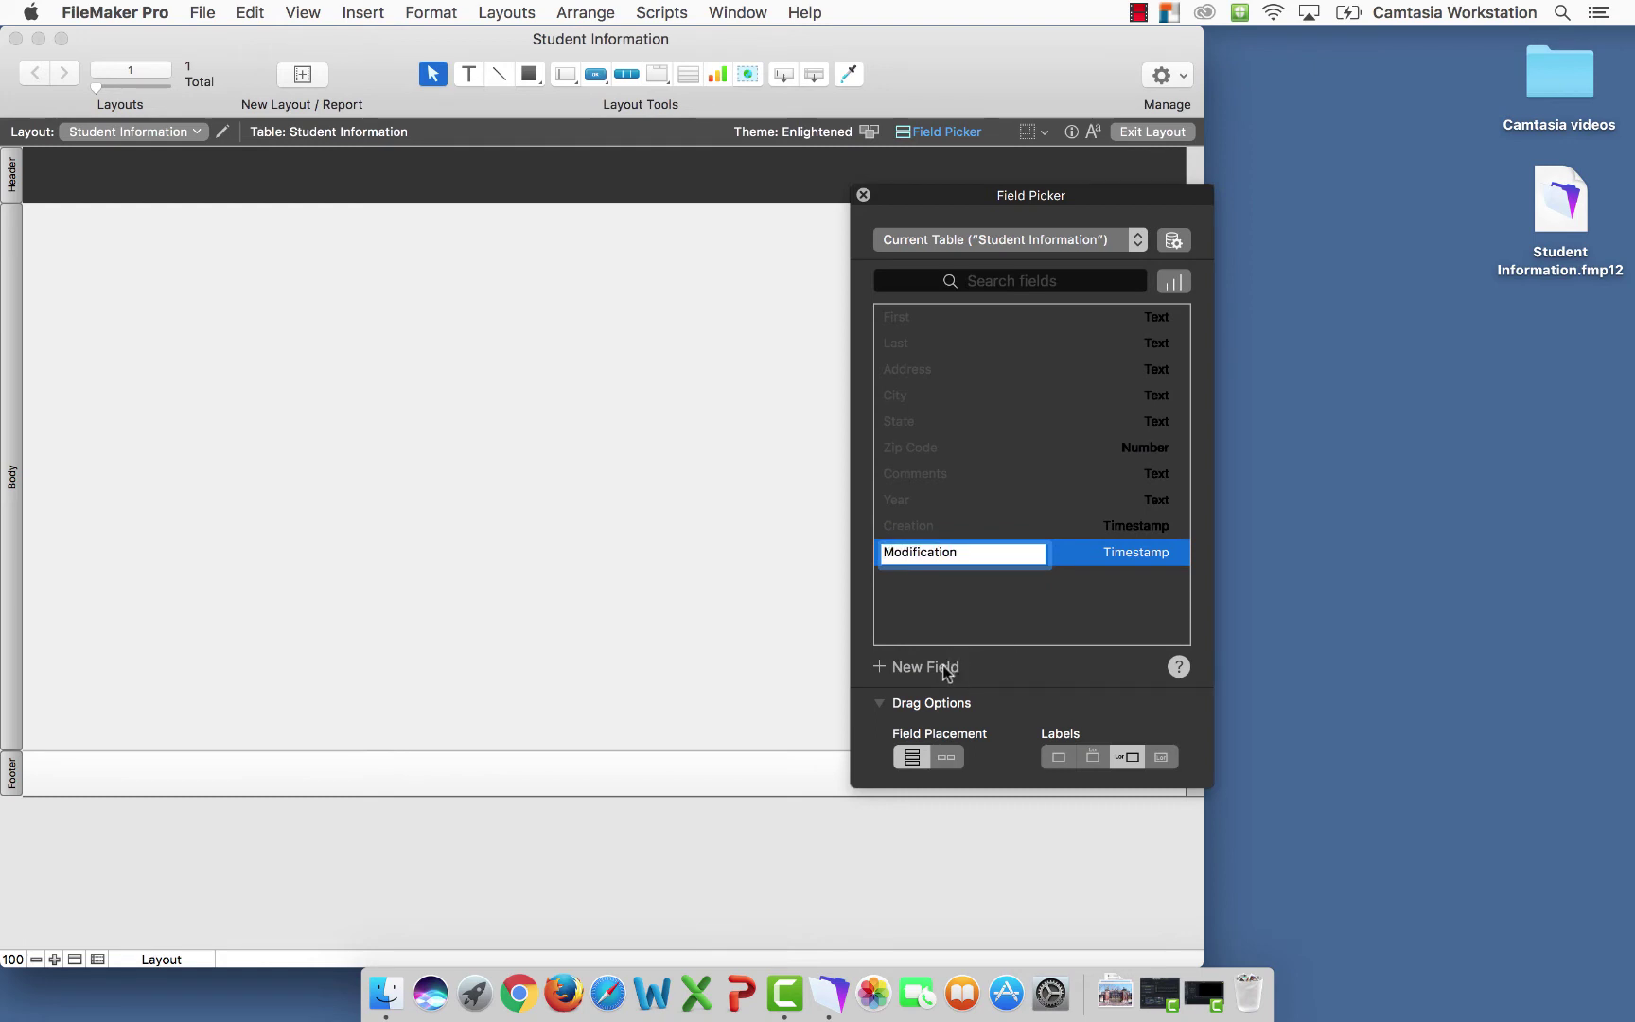
{"action": "left_click", "coordinate": [943, 668]}
{"action": "type", "text": "ID"}
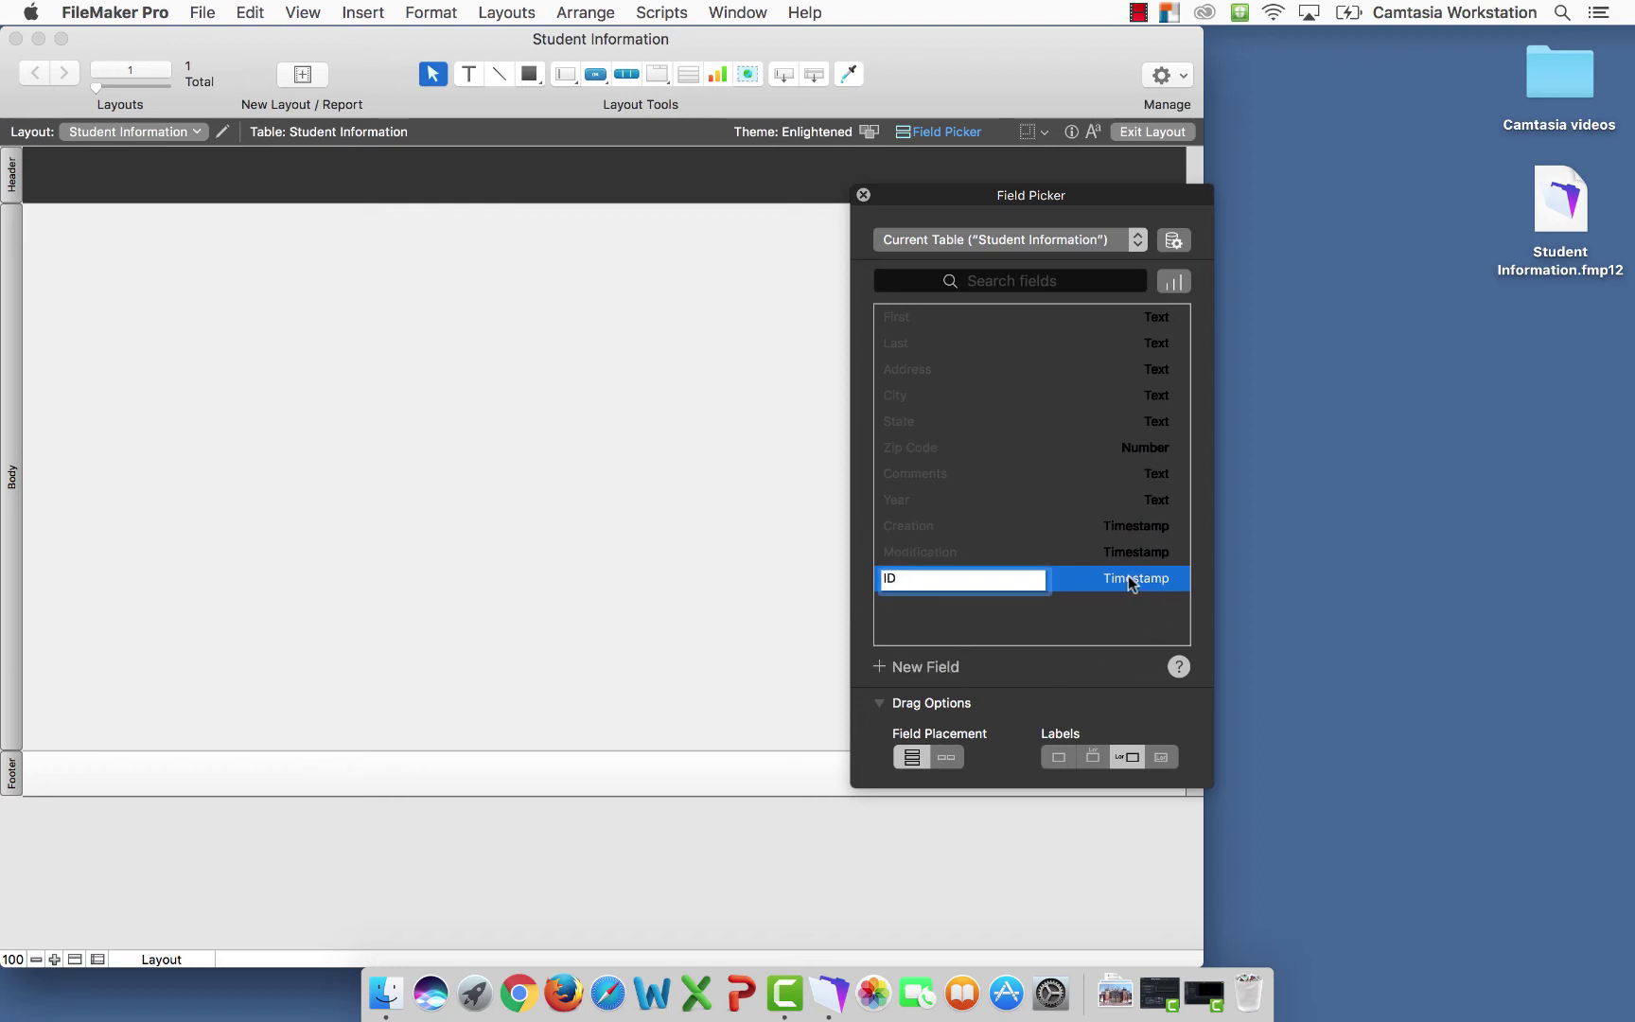
{"action": "left_click", "coordinate": [1135, 579]}
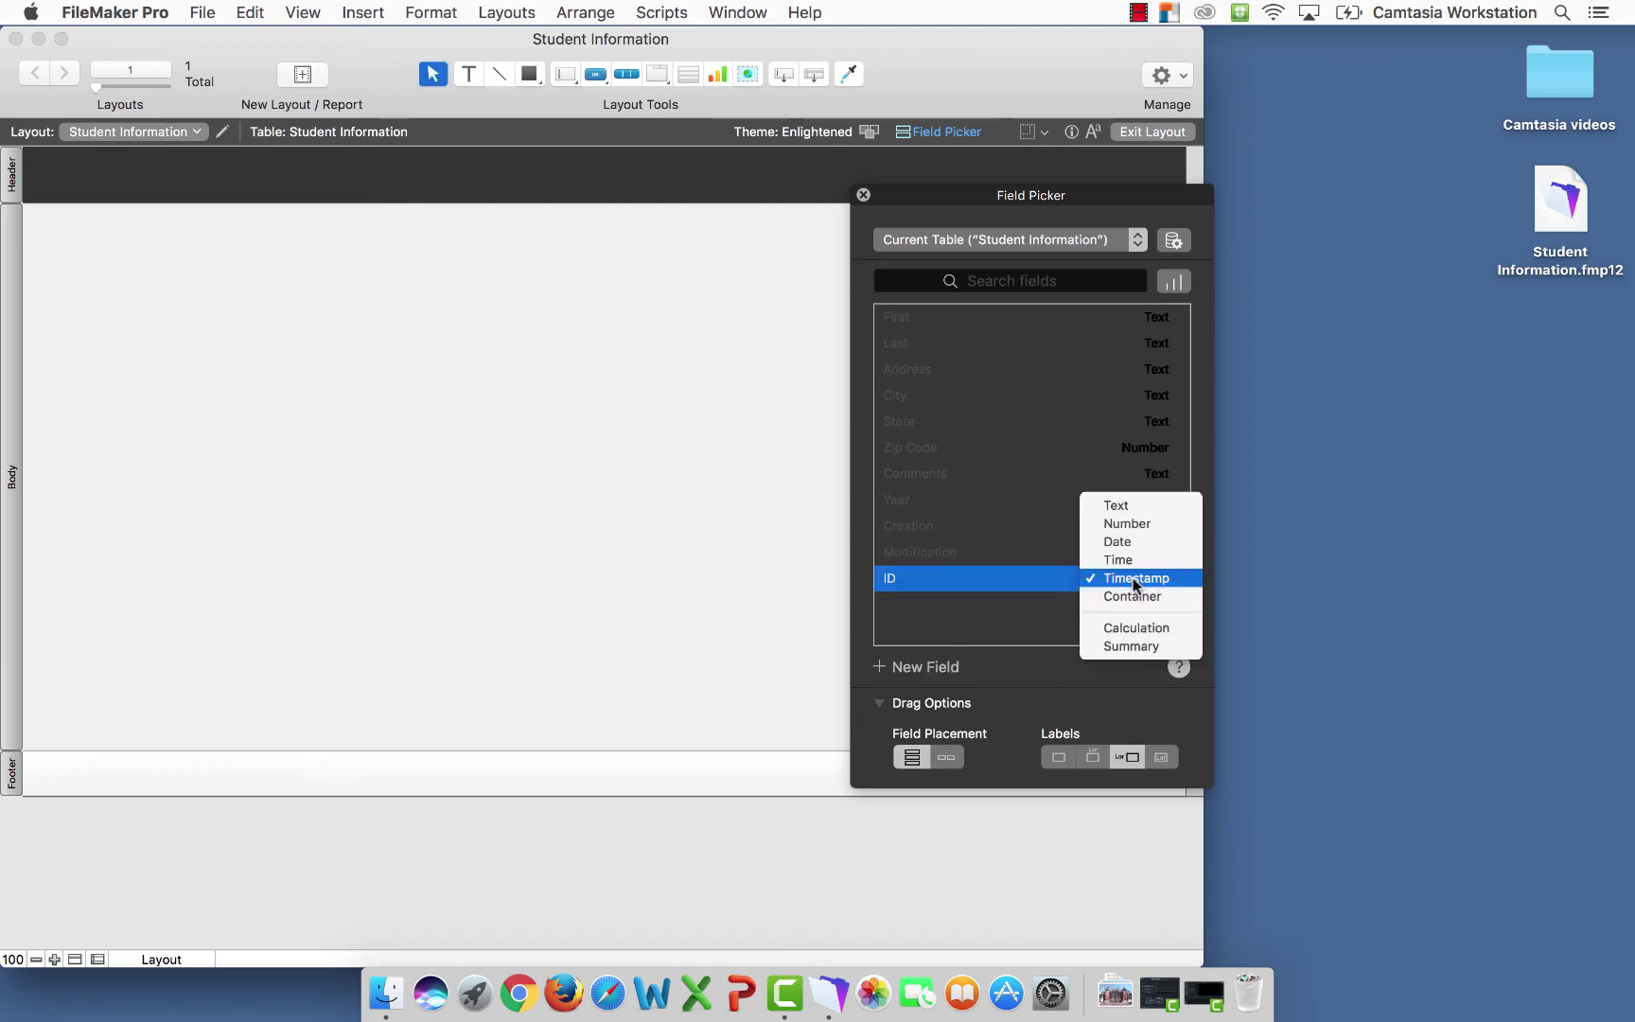
{"action": "left_click", "coordinate": [1126, 524]}
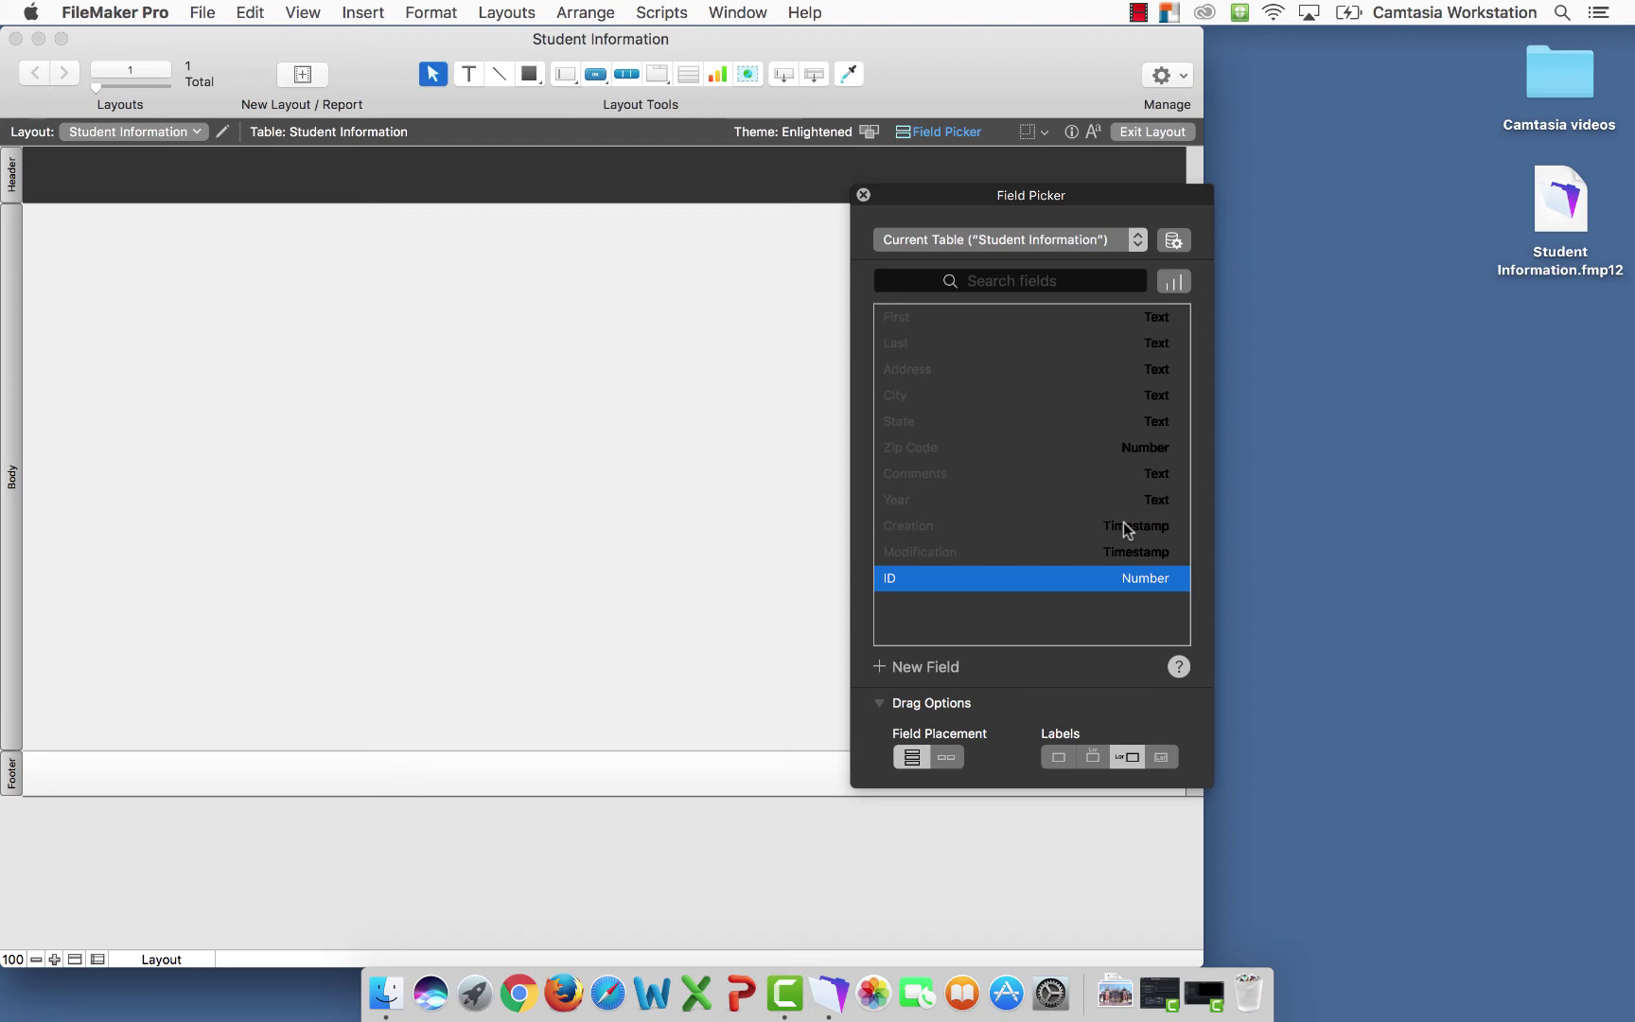
Drop all eleven fields from the Field Picker, with labels, onto the layout body
{"action": "left_click", "coordinate": [903, 315], "text": "shift"}
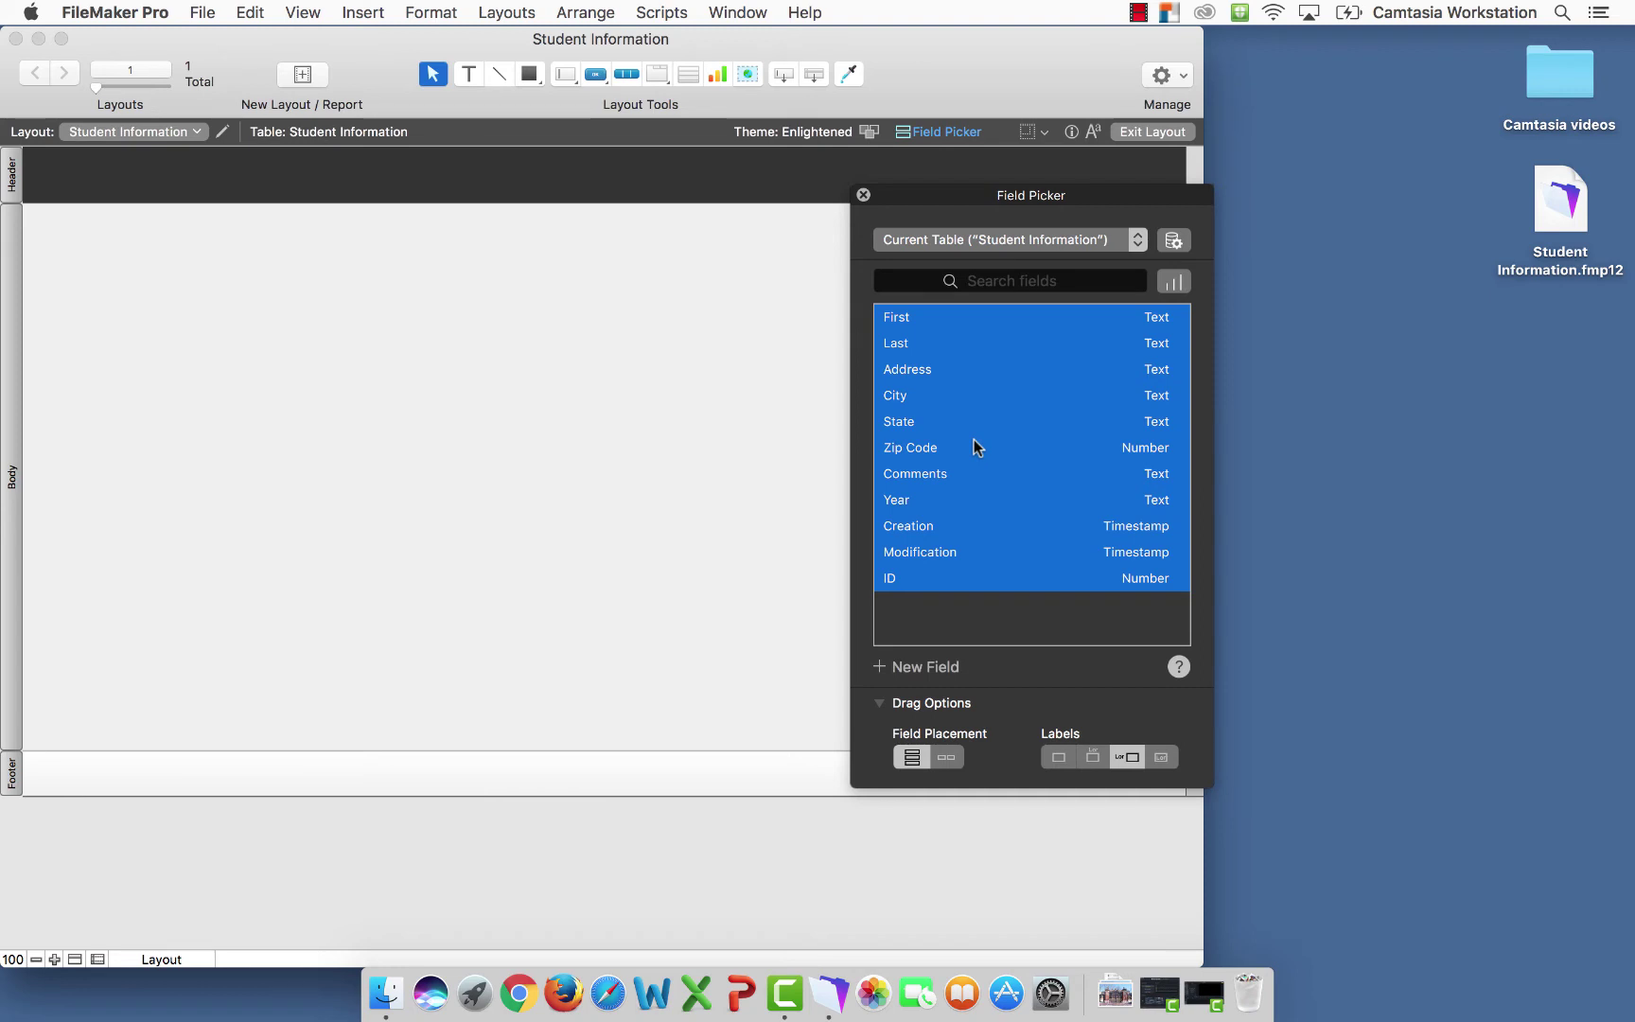
{"action": "left_click_drag", "start_coordinate": [974, 445], "coordinate": [299, 369]}
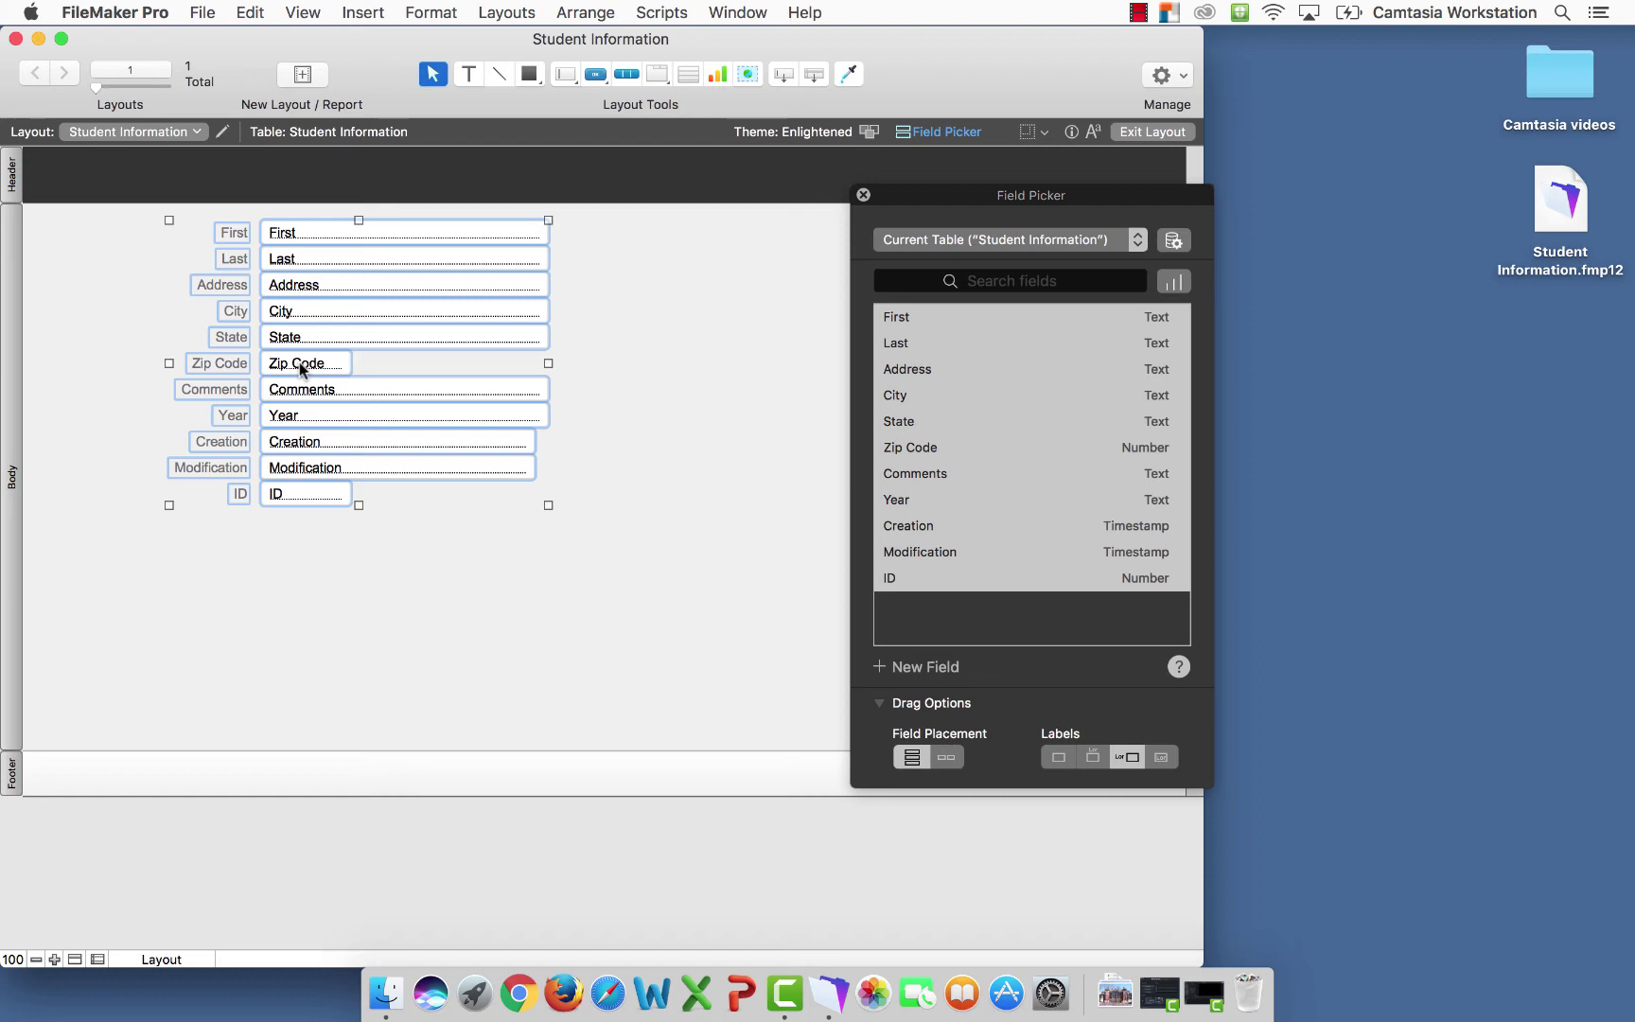
Move the Year, Creation, Modification and ID fields and their labels further down
{"action": "left_click", "coordinate": [665, 405]}
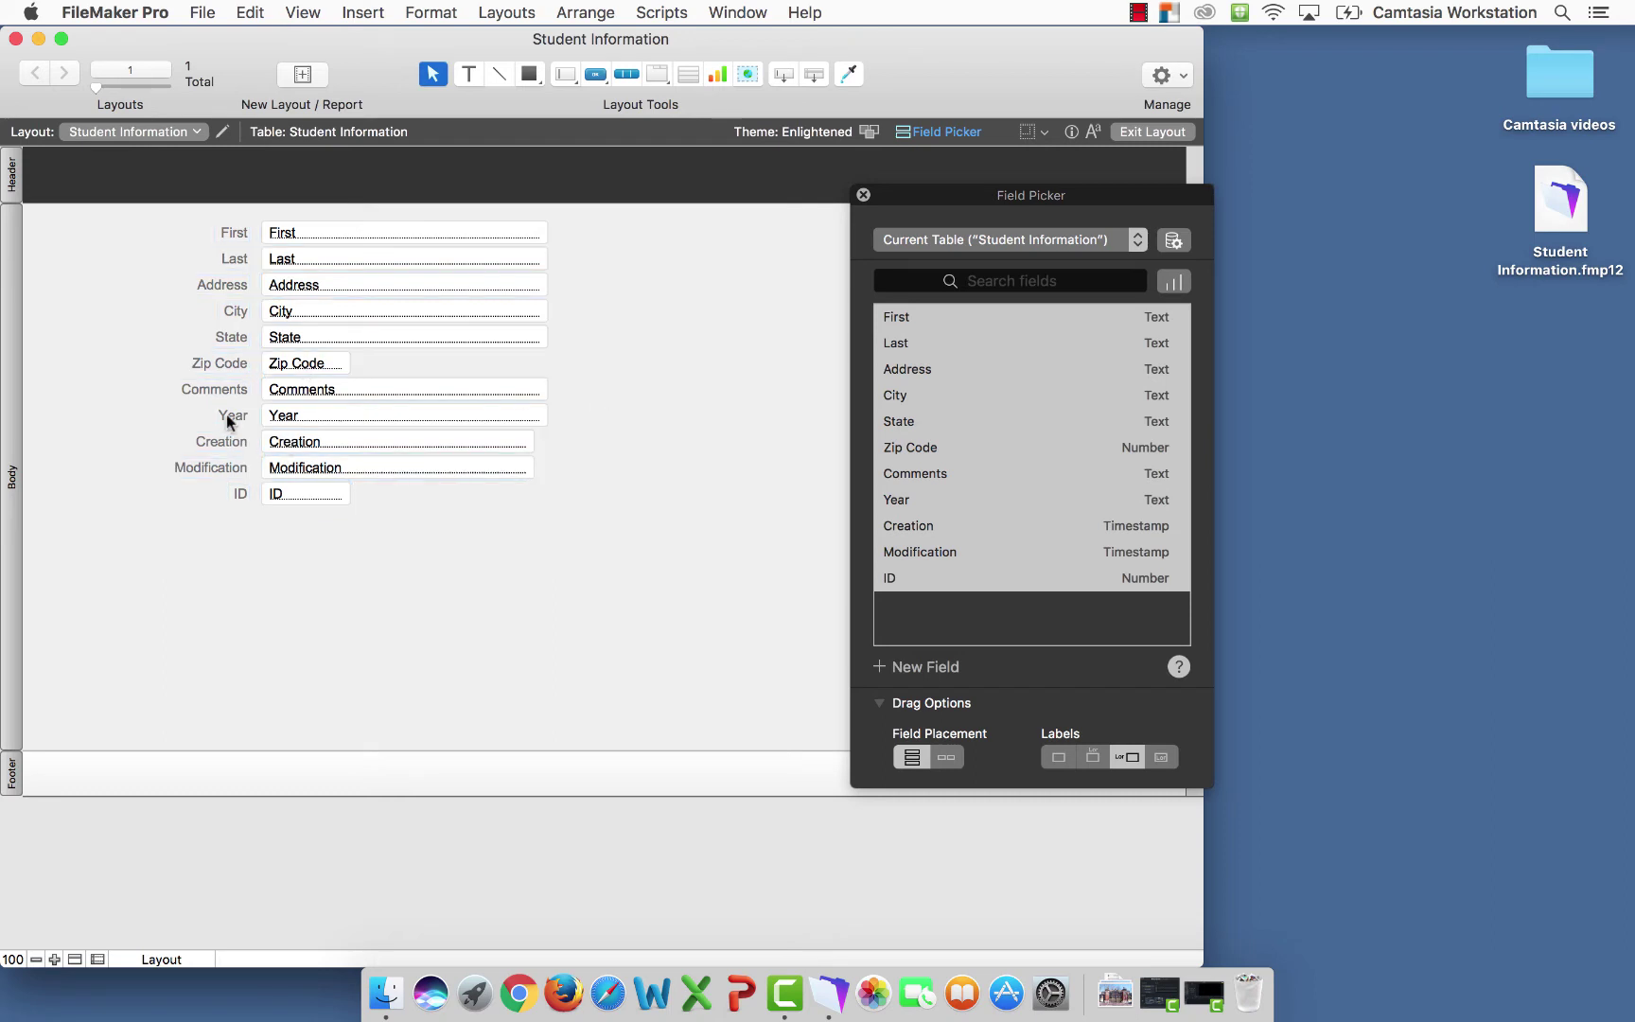
{"action": "left_click", "coordinate": [293, 416], "text": "shift"}
{"action": "left_click", "coordinate": [290, 445], "text": "shift"}
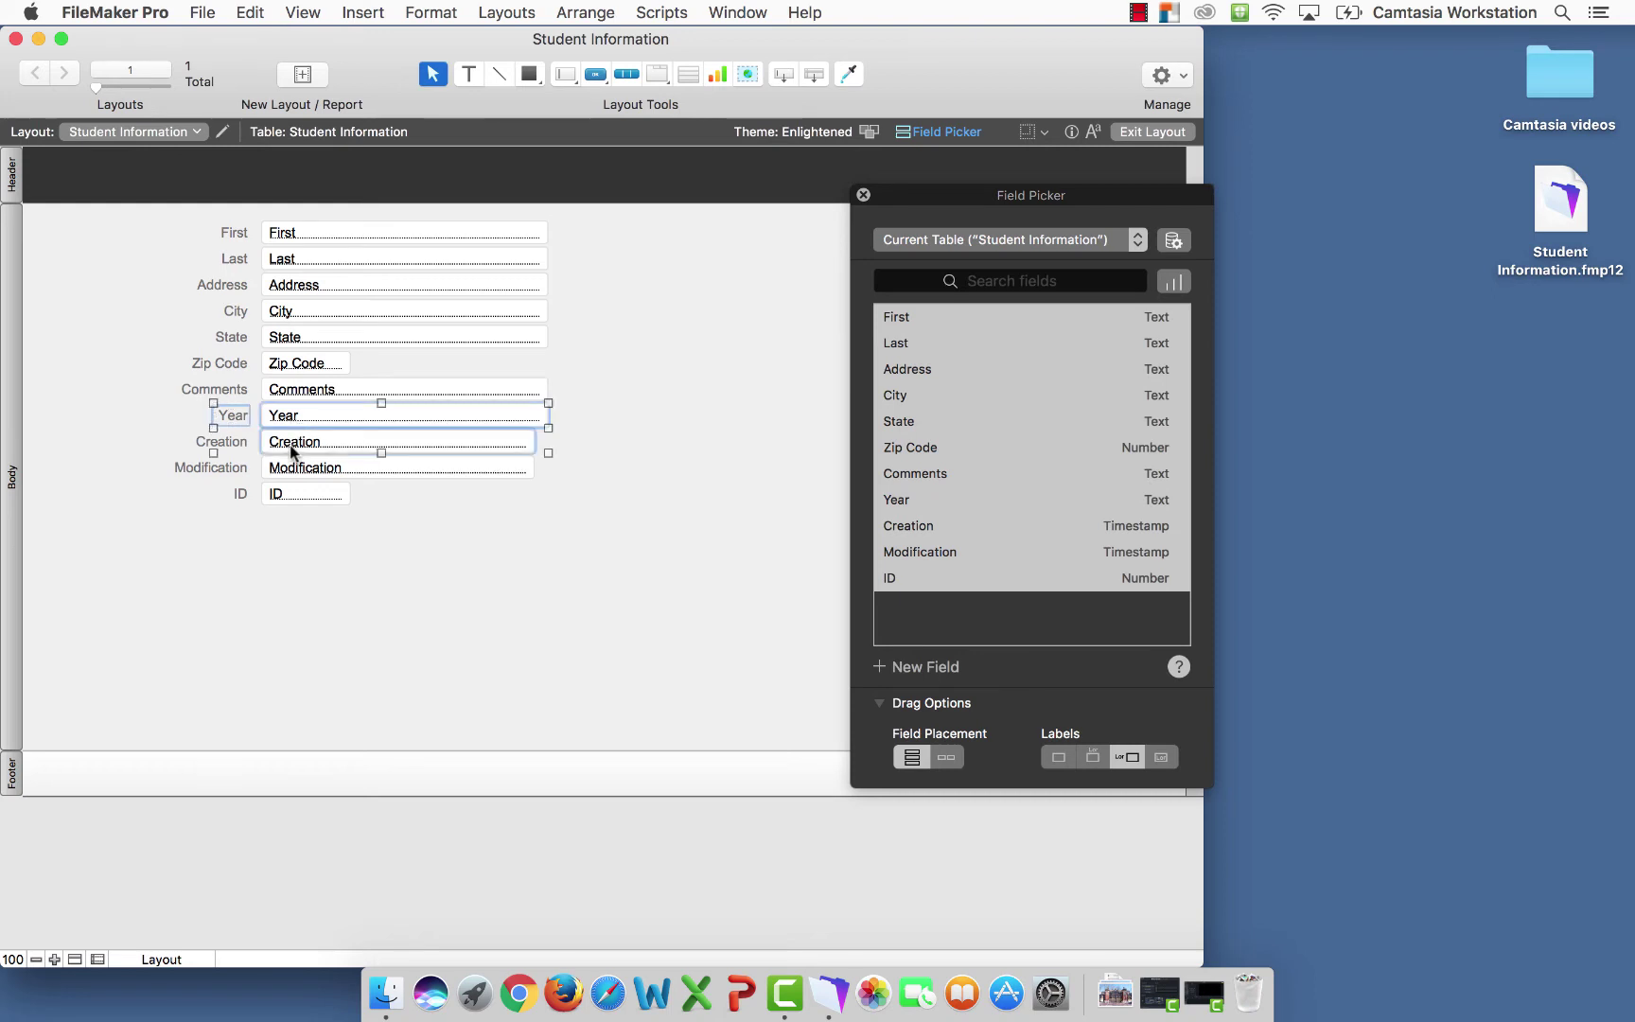
{"action": "left_click", "coordinate": [232, 445], "text": "shift"}
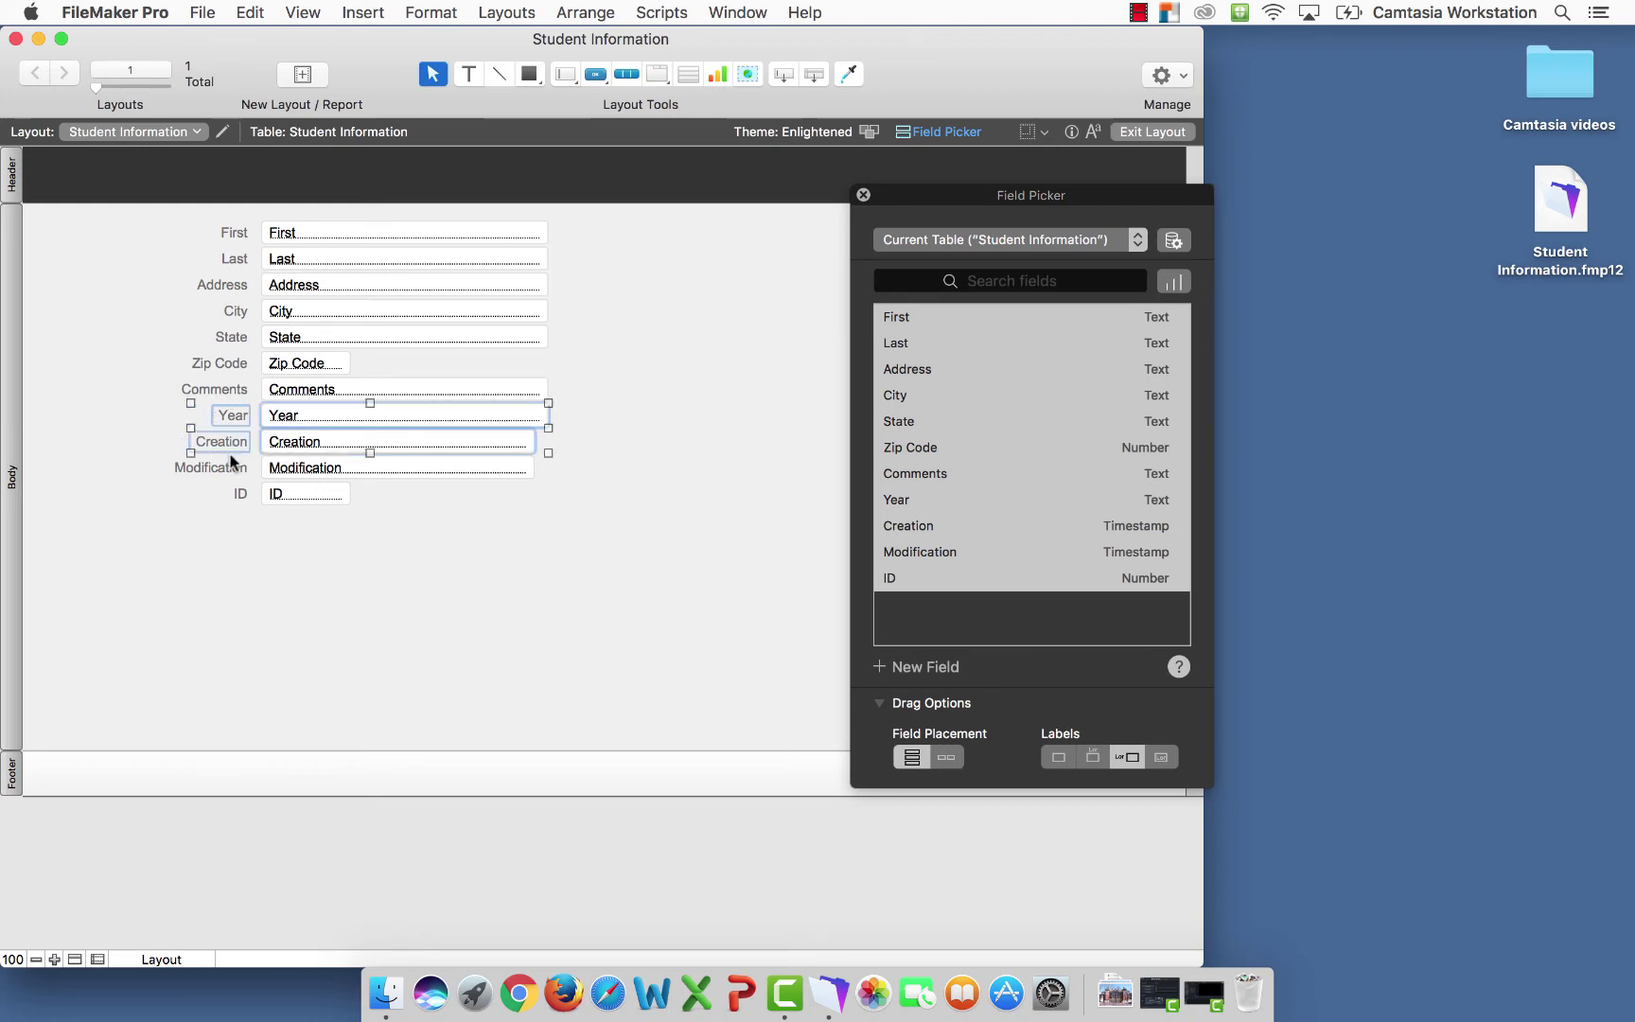
{"action": "left_click", "coordinate": [230, 467], "text": "shift"}
{"action": "left_click", "coordinate": [313, 468], "text": "shift"}
{"action": "left_click", "coordinate": [304, 496], "text": "shift"}
{"action": "left_click", "coordinate": [239, 496], "text": "shift"}
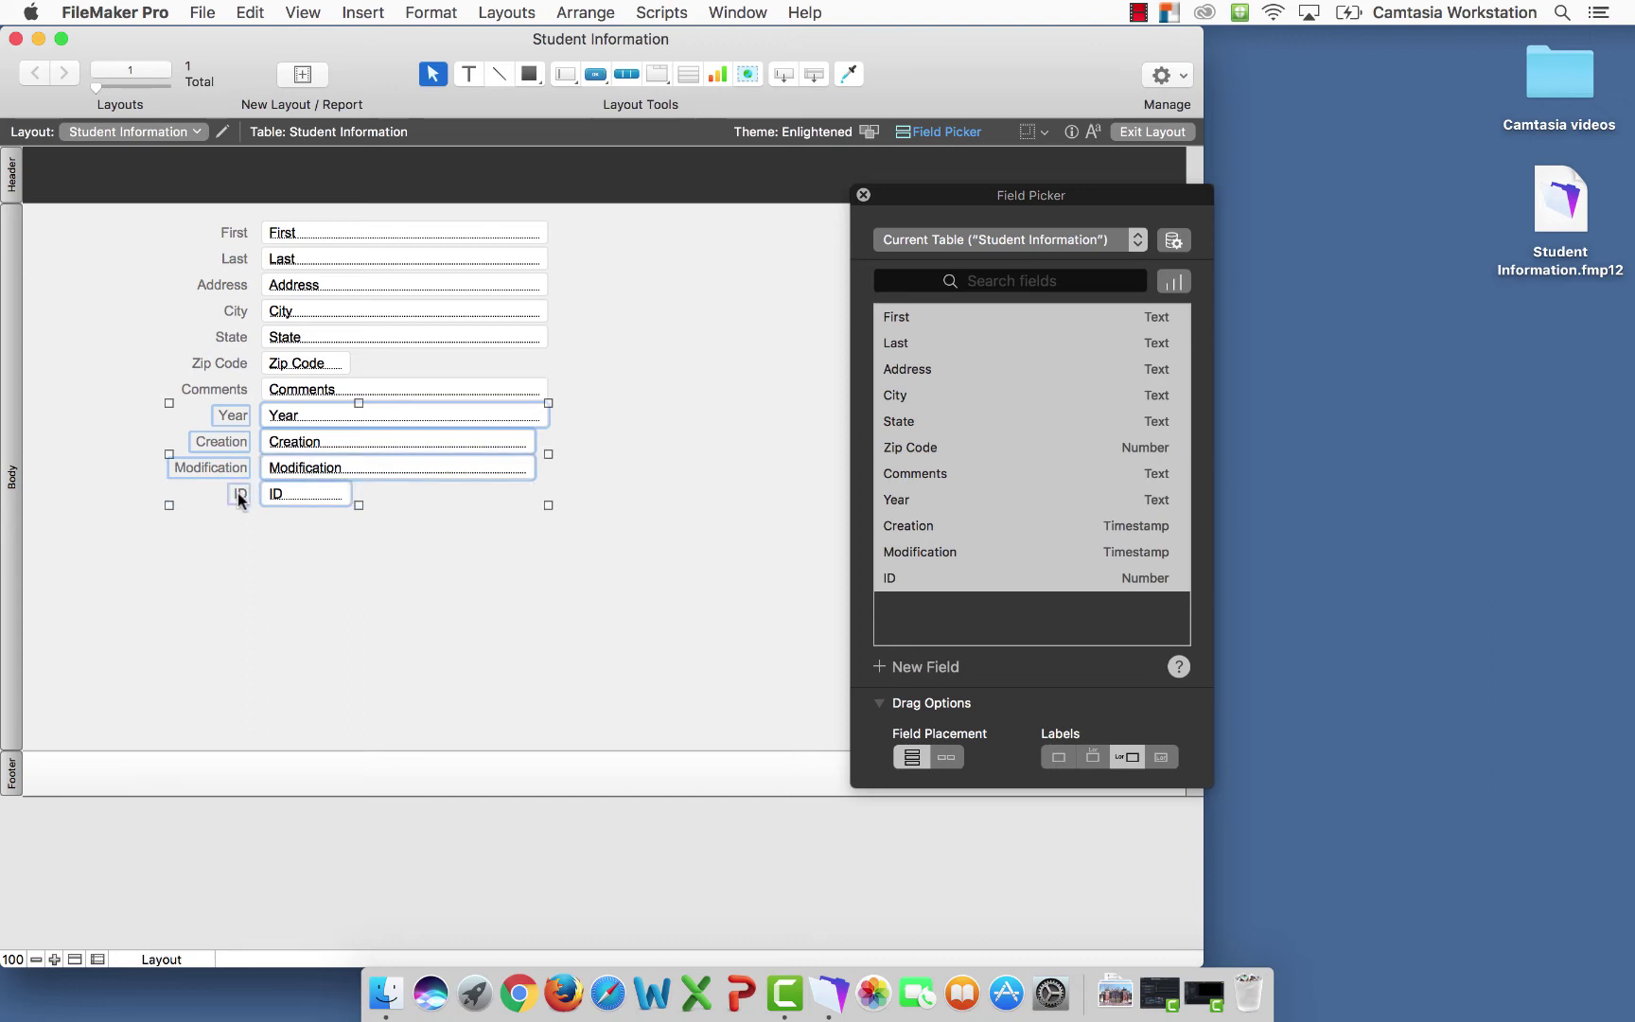
{"action": "key", "text": "Down"}
{"action": "key", "text": "Down"}
{"action": "key", "text": "Down"}
{"action": "key", "text": "Down"}
{"action": "key", "text": "Down"}
{"action": "key", "text": "Down"}
{"action": "key", "text": "Down"}
{"action": "key", "text": "Down"}
{"action": "key", "text": "Down"}
{"action": "key", "text": "Down"}
{"action": "key", "text": "Down"}
{"action": "key", "text": "Down"}
{"action": "key", "text": "Down"}
{"action": "key", "text": "Down"}
{"action": "key", "text": "Down"}
{"action": "key", "text": "Down"}
{"action": "key", "text": "Down"}
{"action": "key", "text": "Down"}
{"action": "key", "text": "Down"}
{"action": "key", "text": "Down"}
{"action": "key", "text": "Down"}
{"action": "key", "text": "Down"}
{"action": "key", "text": "Down"}
{"action": "key", "text": "Down"}
{"action": "key", "text": "Down"}
{"action": "key", "text": "Down"}
{"action": "key", "text": "Down"}
{"action": "key", "text": "Down"}
{"action": "key", "text": "Down"}
{"action": "key", "text": "Down"}
{"action": "key", "text": "Down"}
{"action": "key", "text": "Down"}
{"action": "key", "text": "Down"}
{"action": "key", "text": "Down"}
{"action": "key", "text": "Down"}
{"action": "key", "text": "Down"}
{"action": "key", "text": "Down"}
{"action": "key", "text": "Down"}
{"action": "key", "text": "Down"}
{"action": "key", "text": "Down"}
{"action": "key", "text": "Down"}
{"action": "key", "text": "Down"}
{"action": "key", "text": "Down"}
{"action": "key", "text": "Down"}
{"action": "key", "text": "Down"}
{"action": "key", "text": "Down"}
{"action": "key", "text": "Down"}
{"action": "key", "text": "Down"}
{"action": "key", "text": "Down"}
{"action": "key", "text": "Down"}
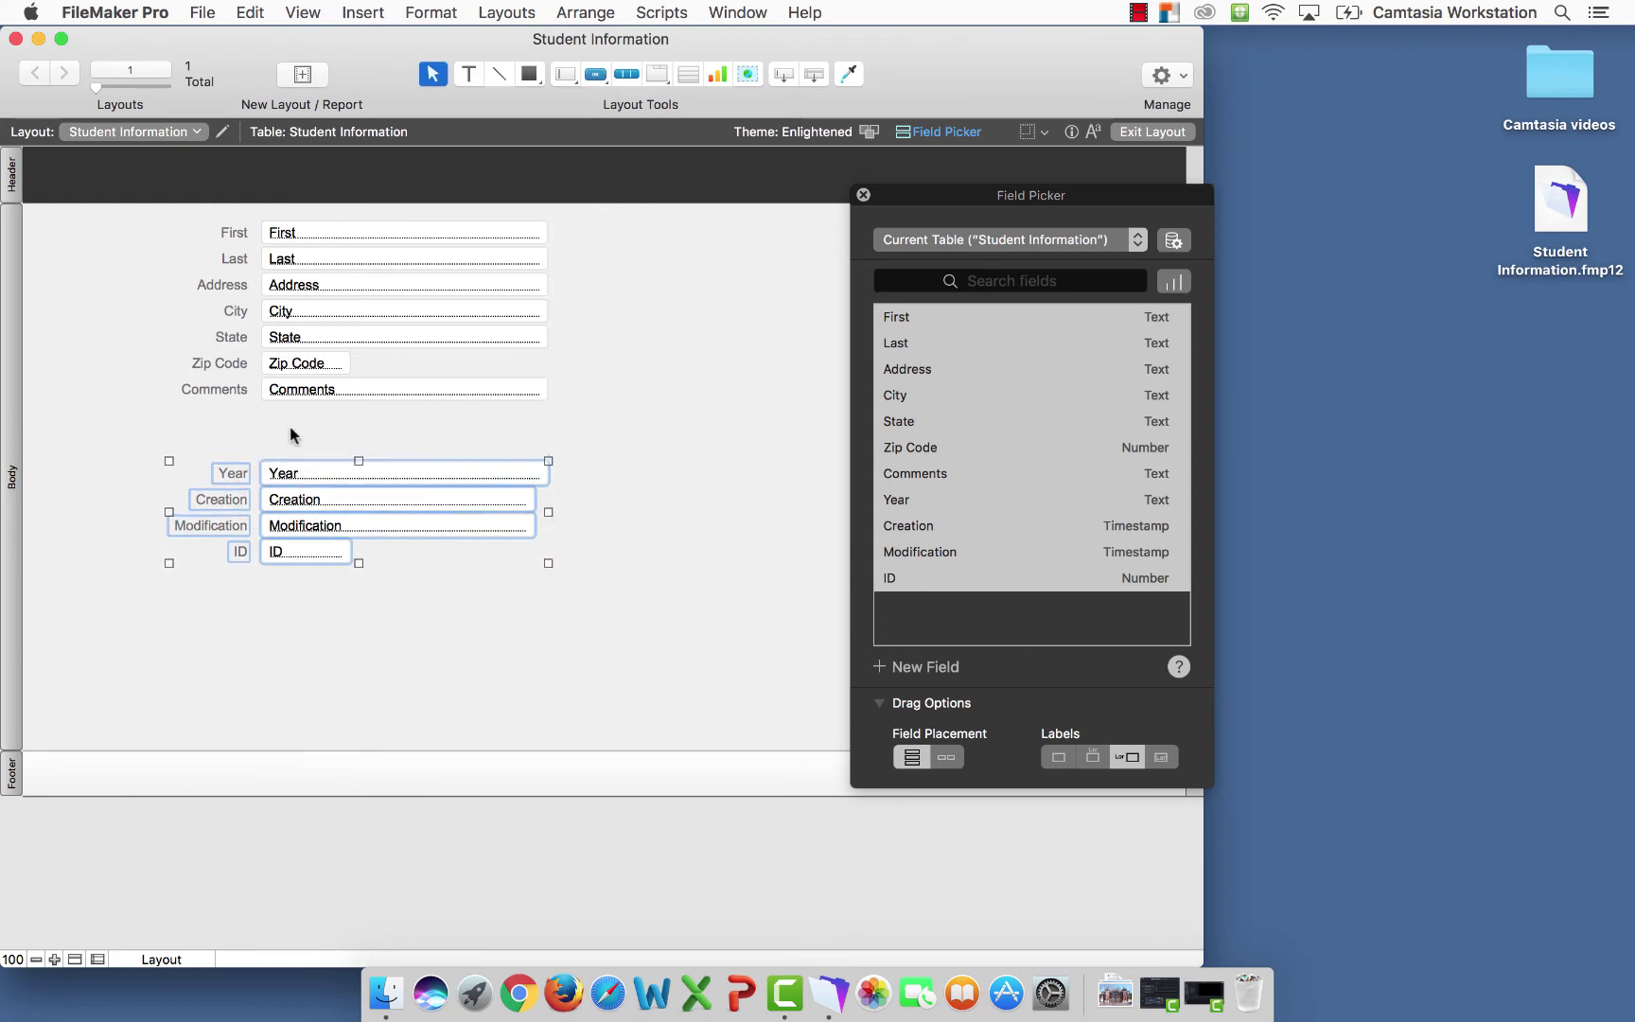
{"action": "left_click", "coordinate": [293, 435]}
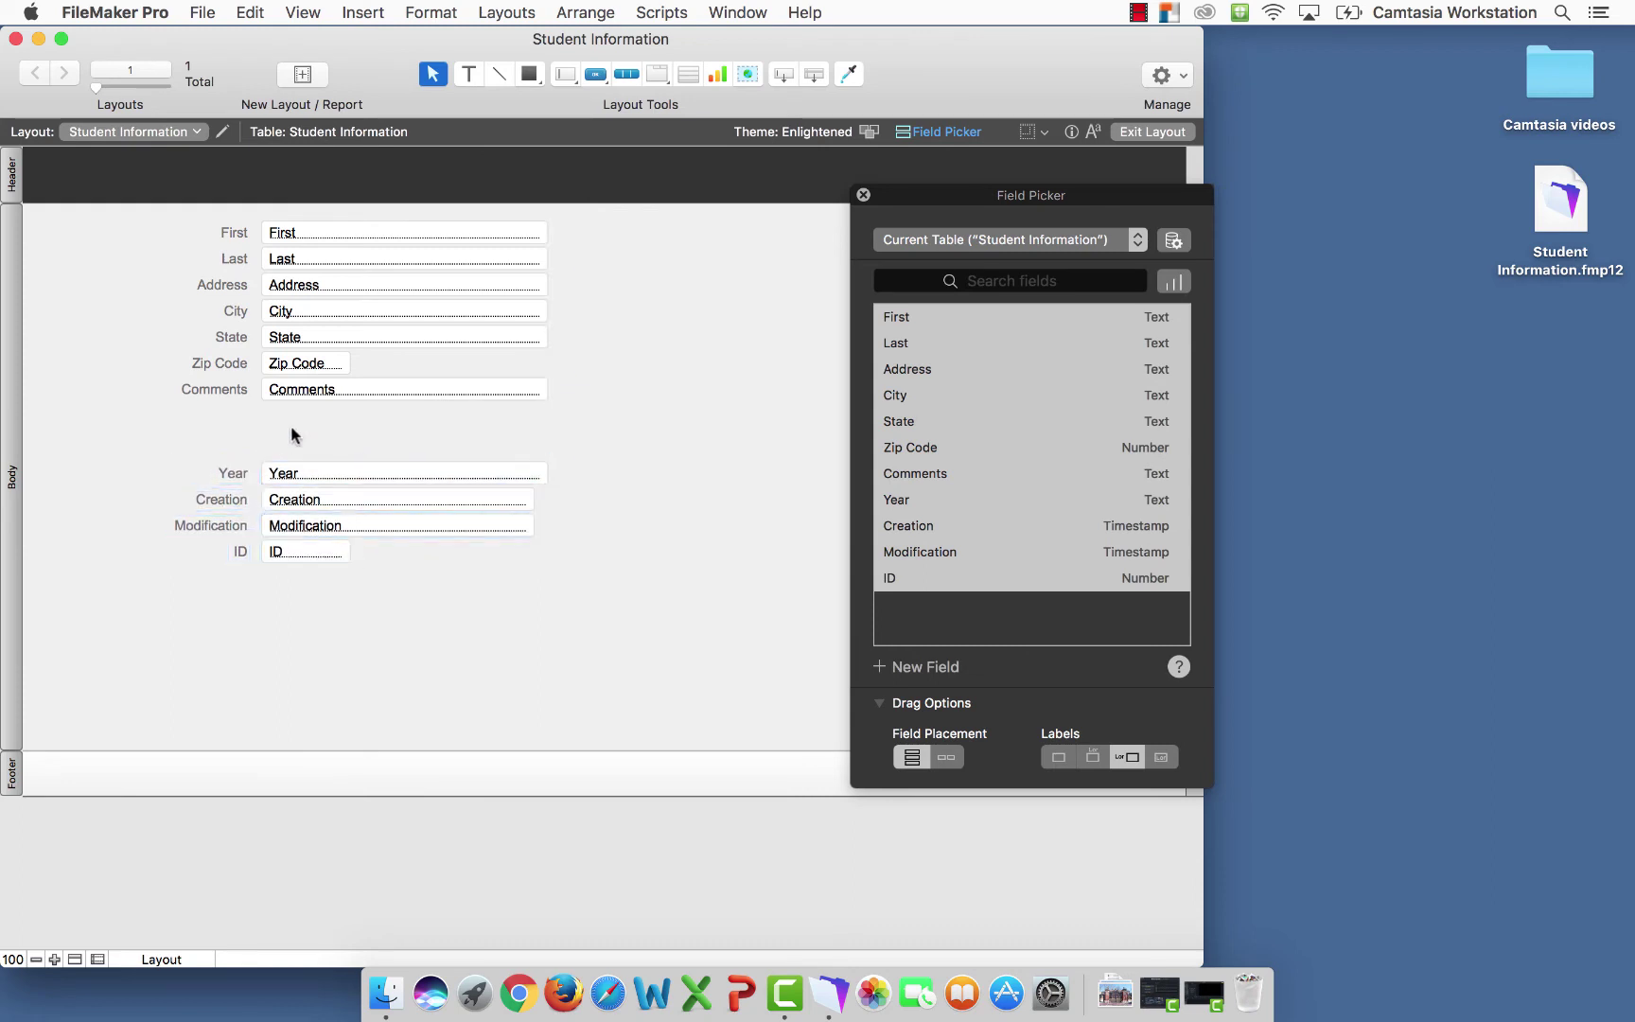
Make the Comments field taller as a multi-line box
{"action": "left_click", "coordinate": [442, 388]}
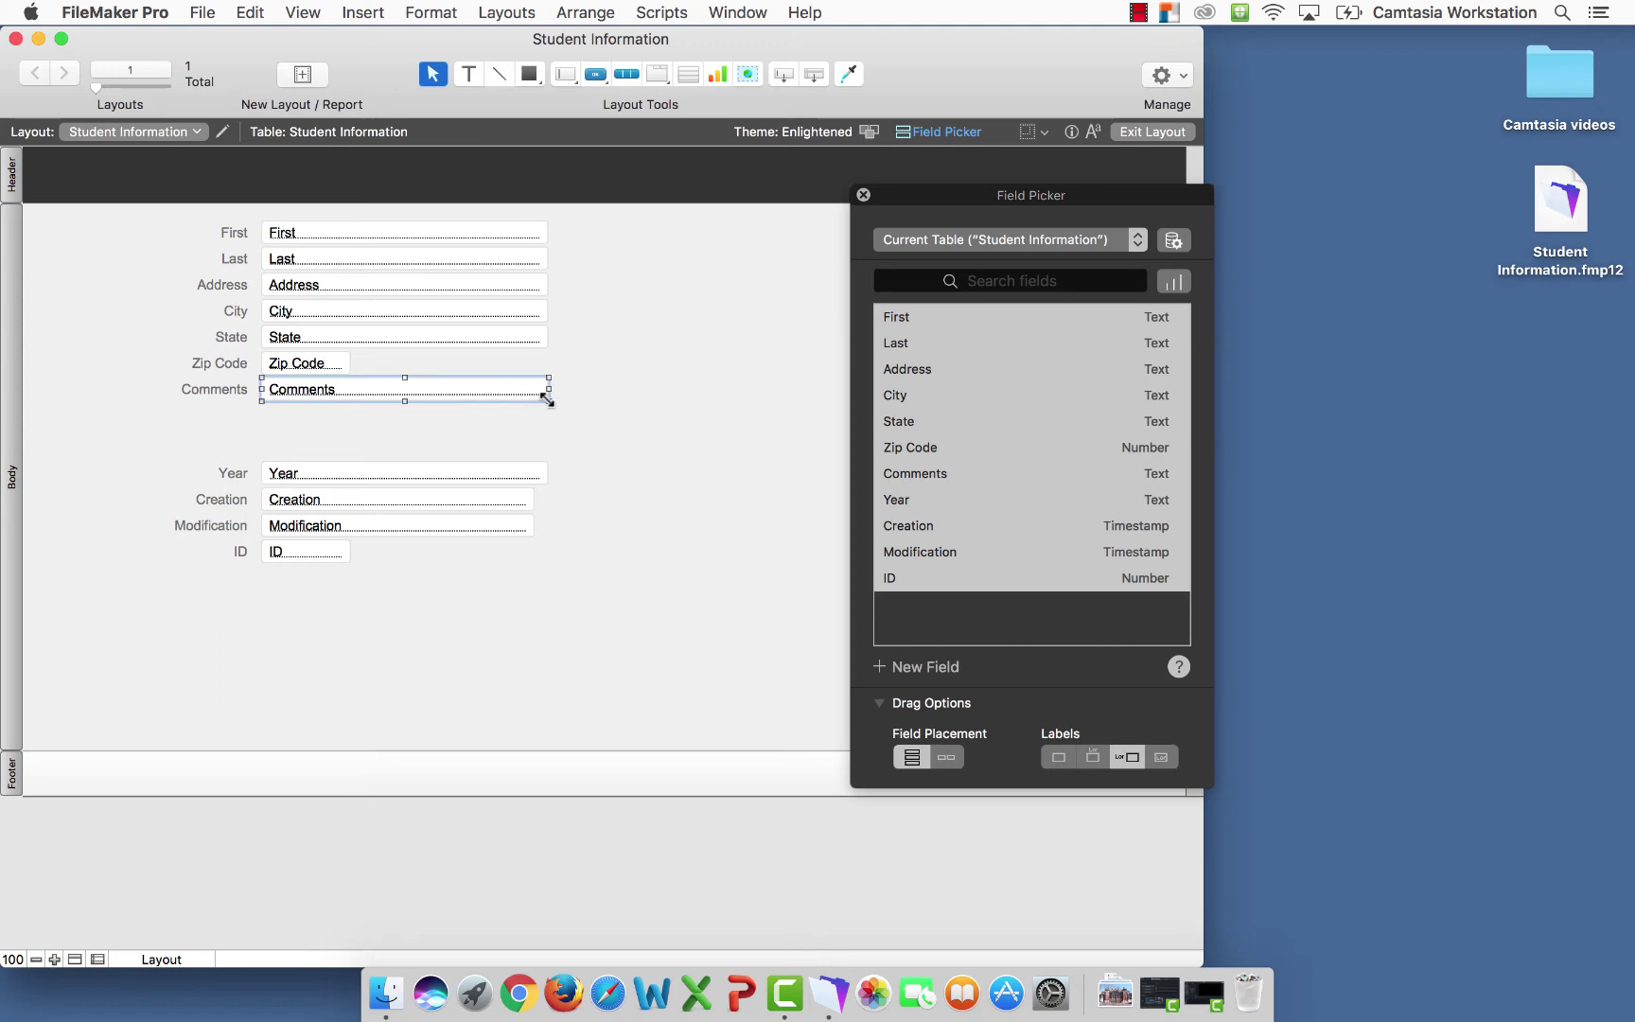
{"action": "left_click_drag", "start_coordinate": [547, 400], "coordinate": [549, 448]}
{"action": "left_click", "coordinate": [610, 461]}
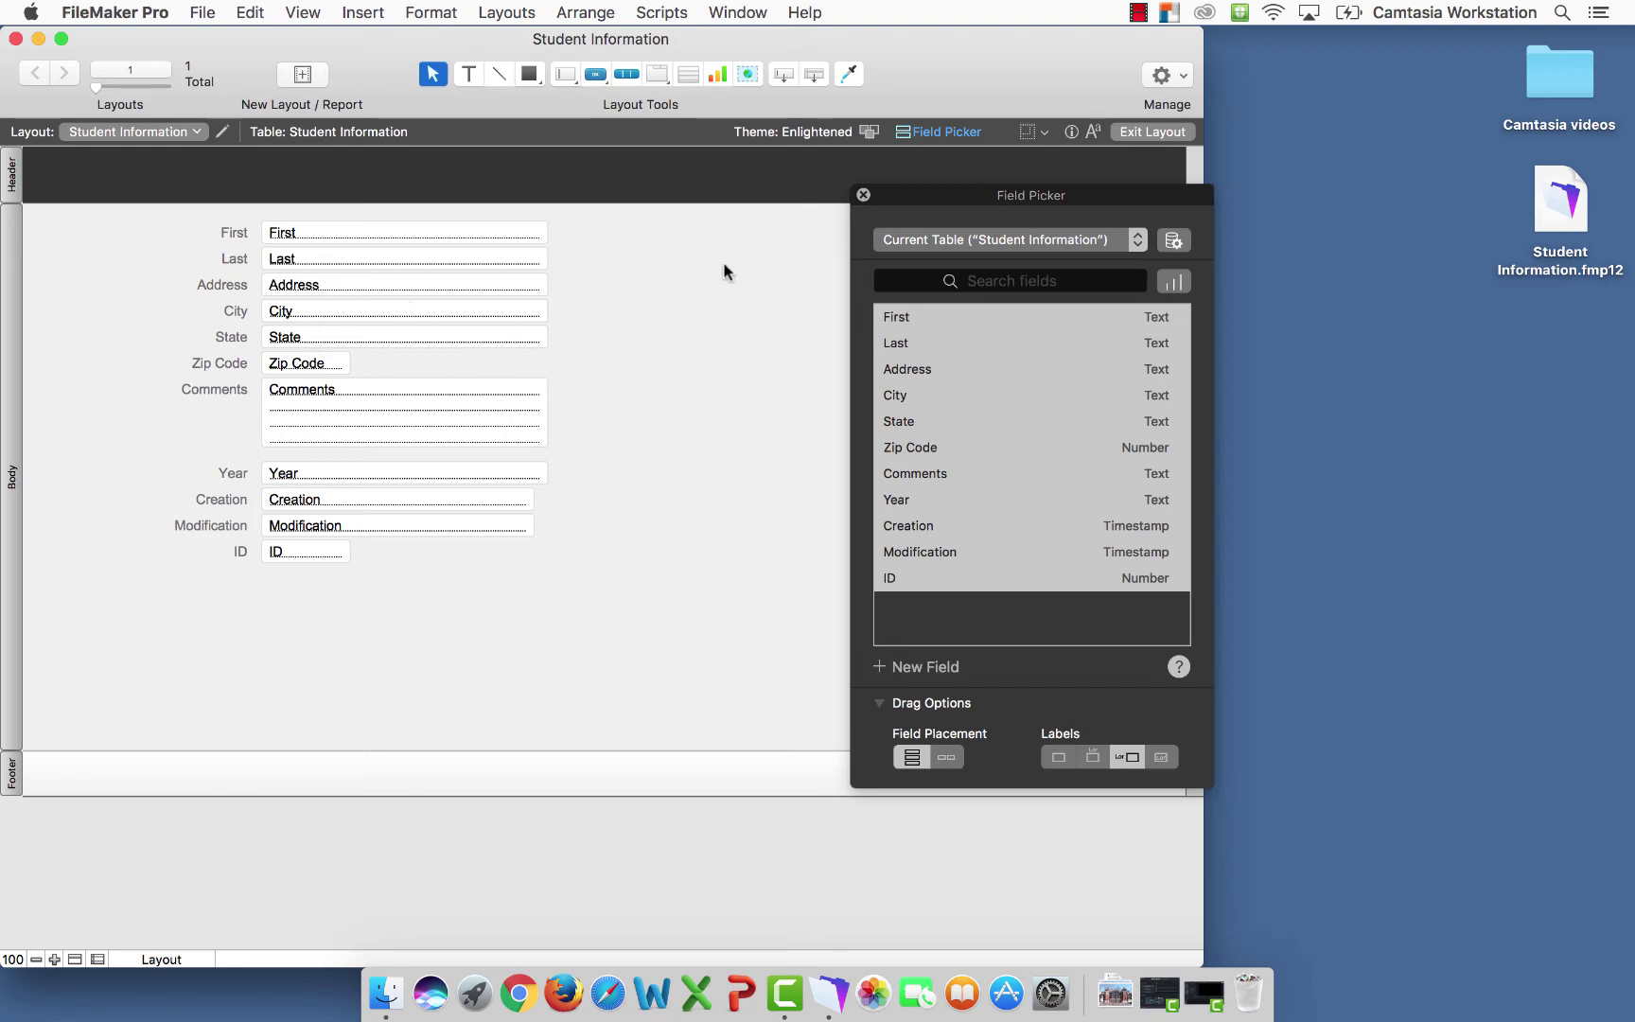
Exit Layout mode, saving the layout changes, and return to Browse mode
{"action": "left_click", "coordinate": [1144, 134]}
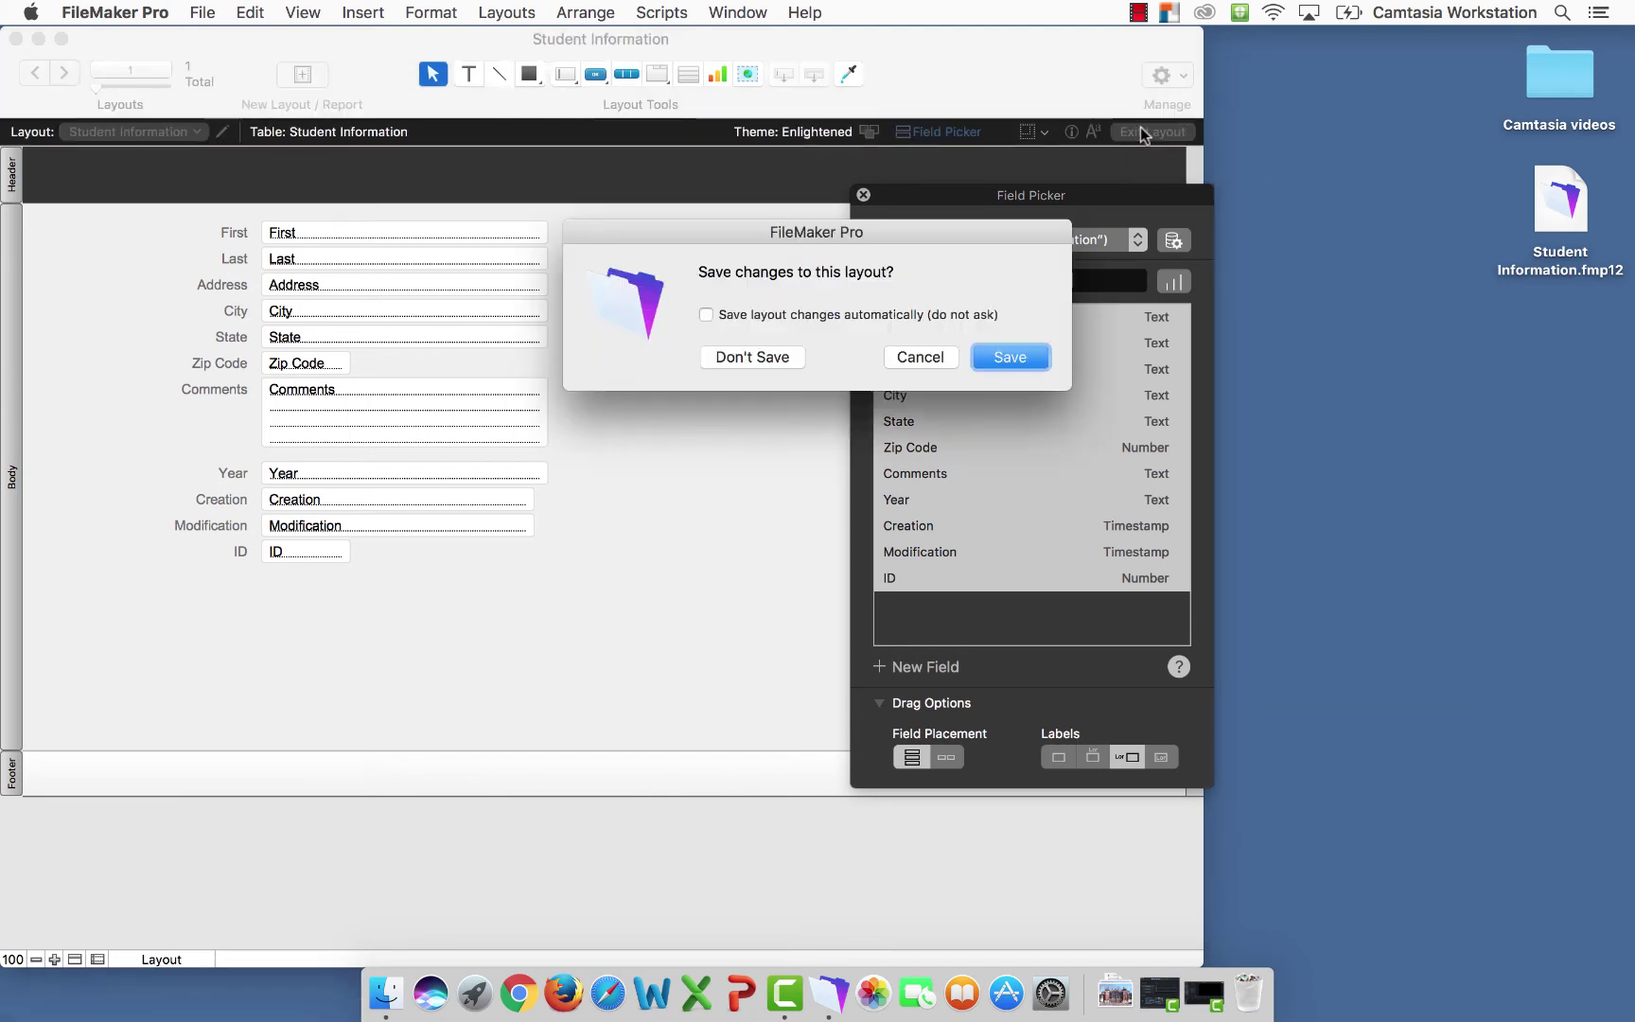
{"action": "left_click", "coordinate": [1027, 359]}
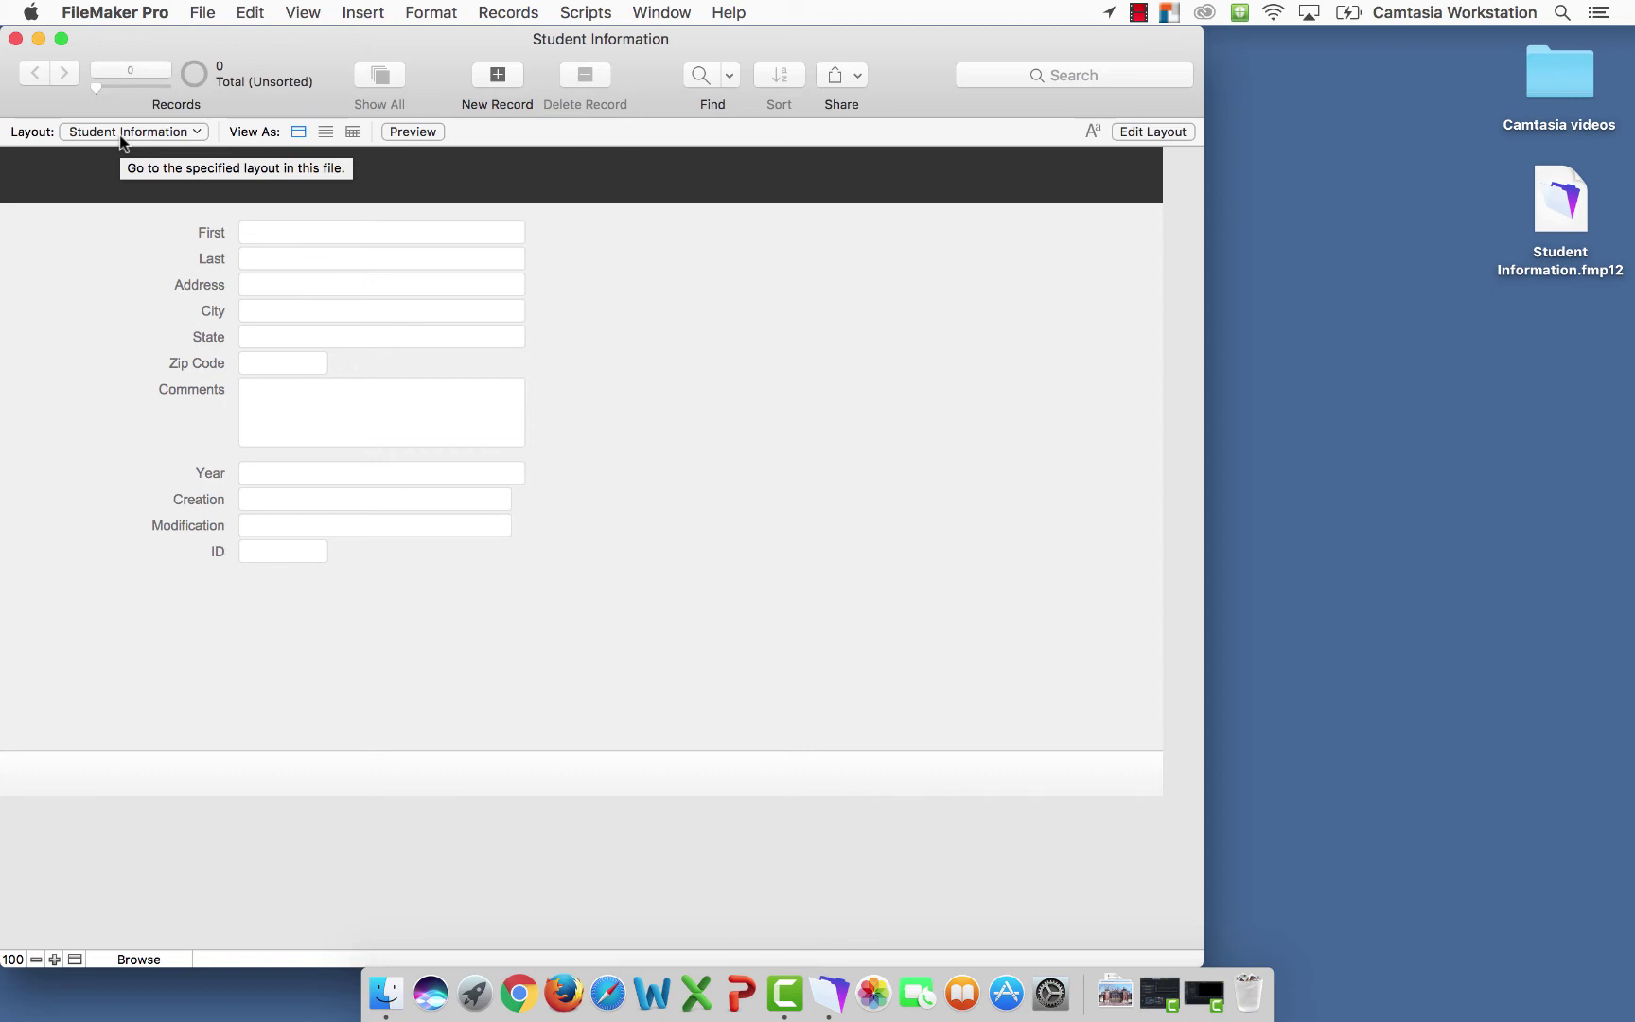
{"action": "left_click", "coordinate": [204, 12]}
Set the Creation field to auto-enter the creation timestamp and prohibit modification
{"action": "mouse_move", "coordinate": [230, 217]}
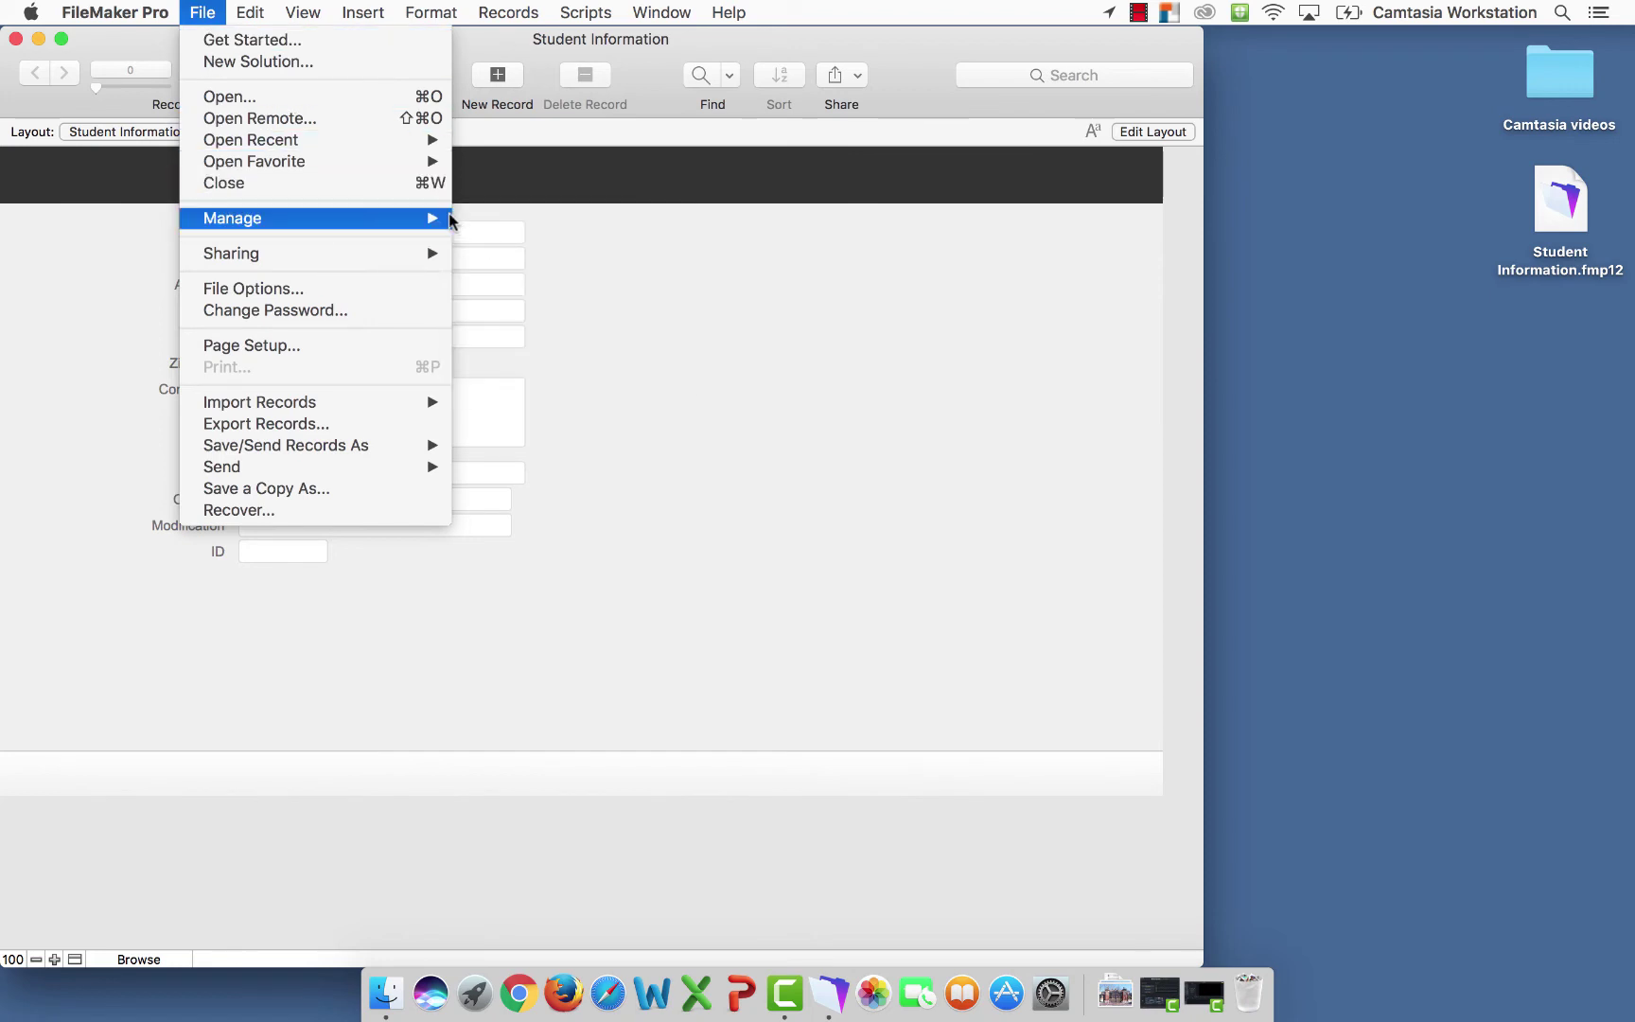
{"action": "left_click", "coordinate": [492, 221]}
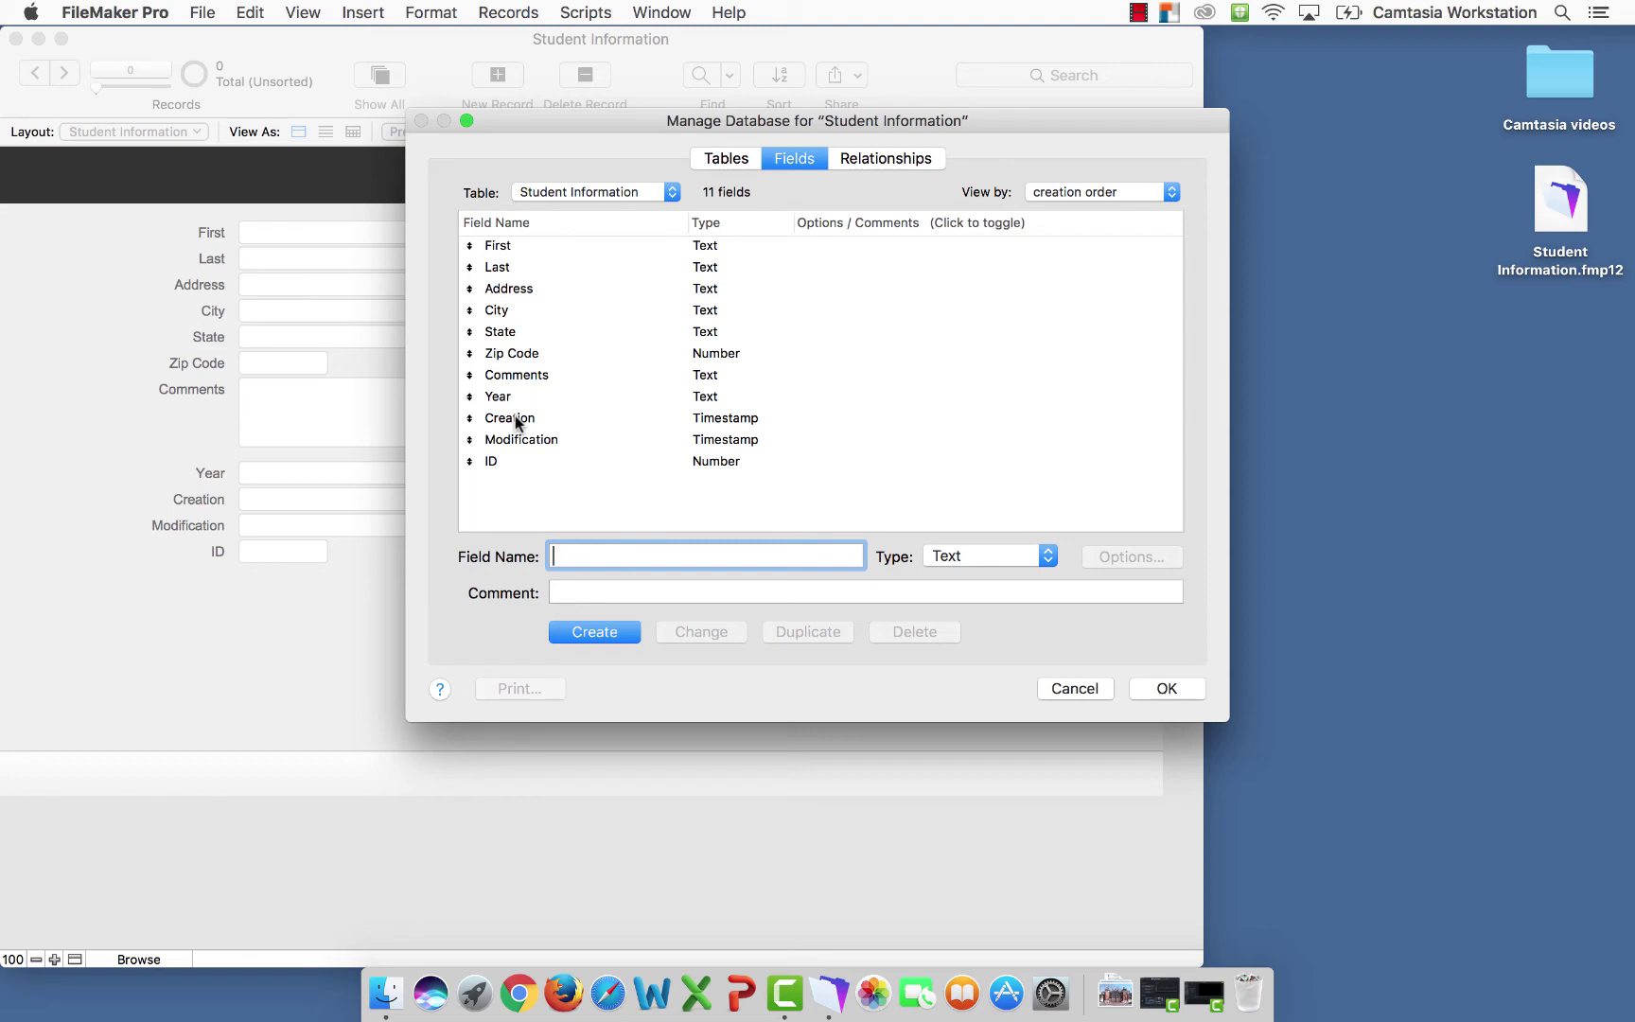
{"action": "left_click", "coordinate": [515, 420]}
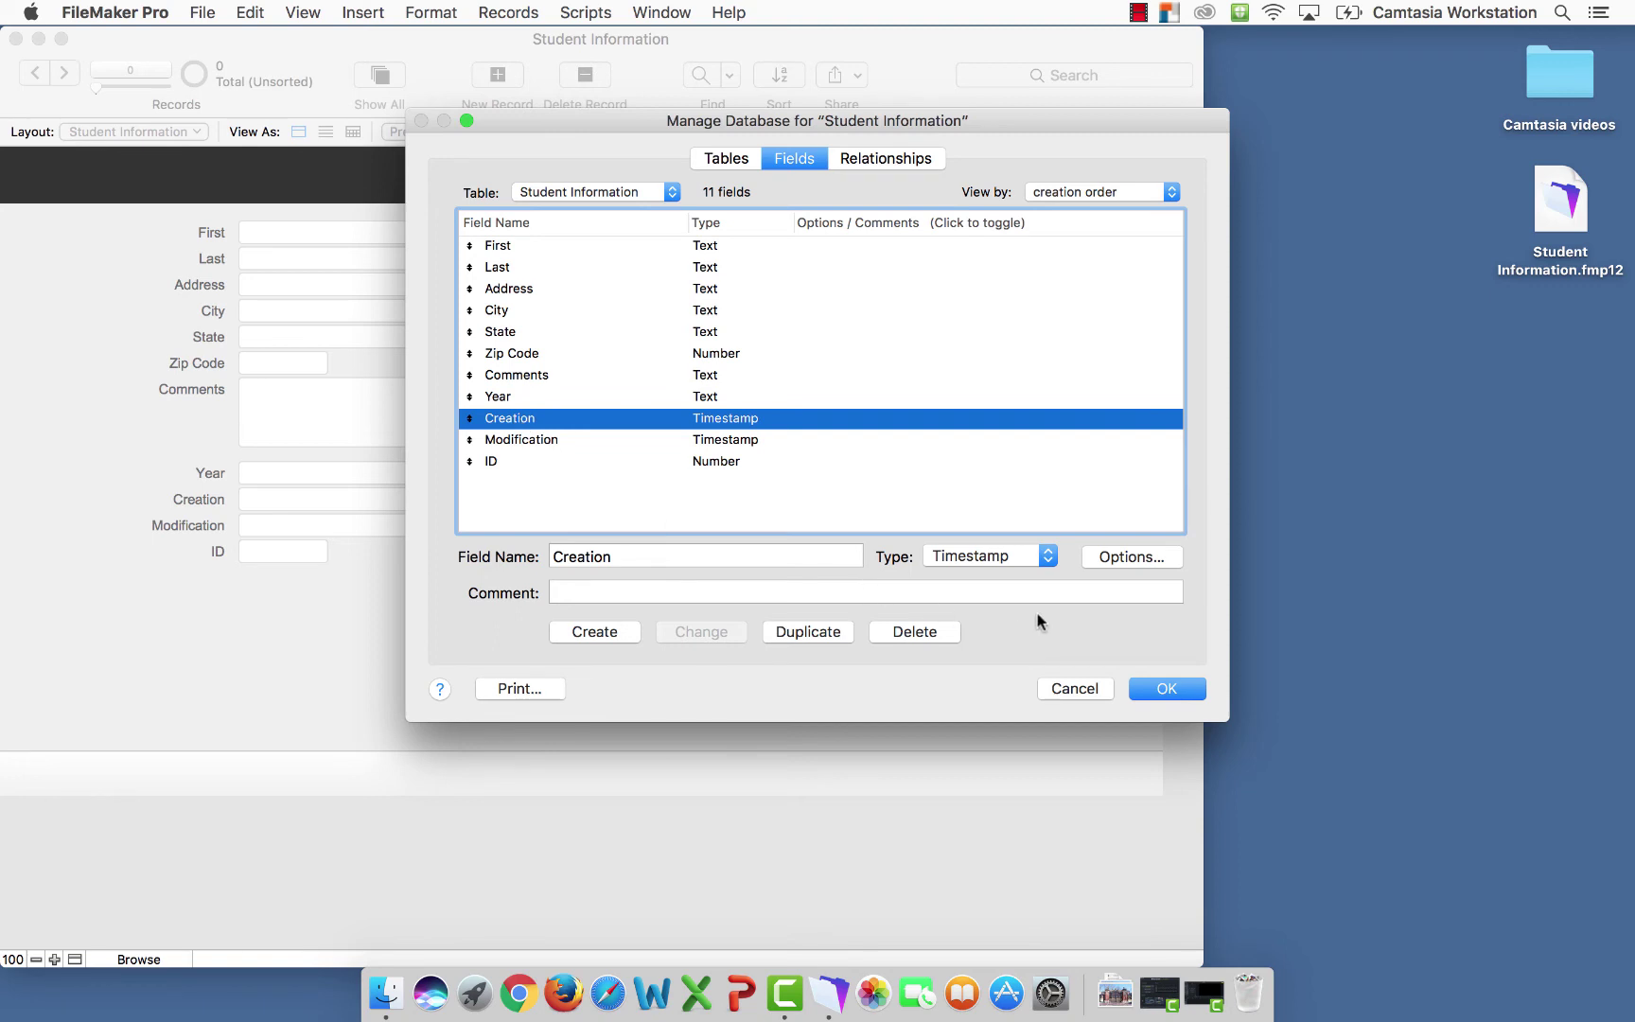
{"action": "left_click", "coordinate": [1131, 557]}
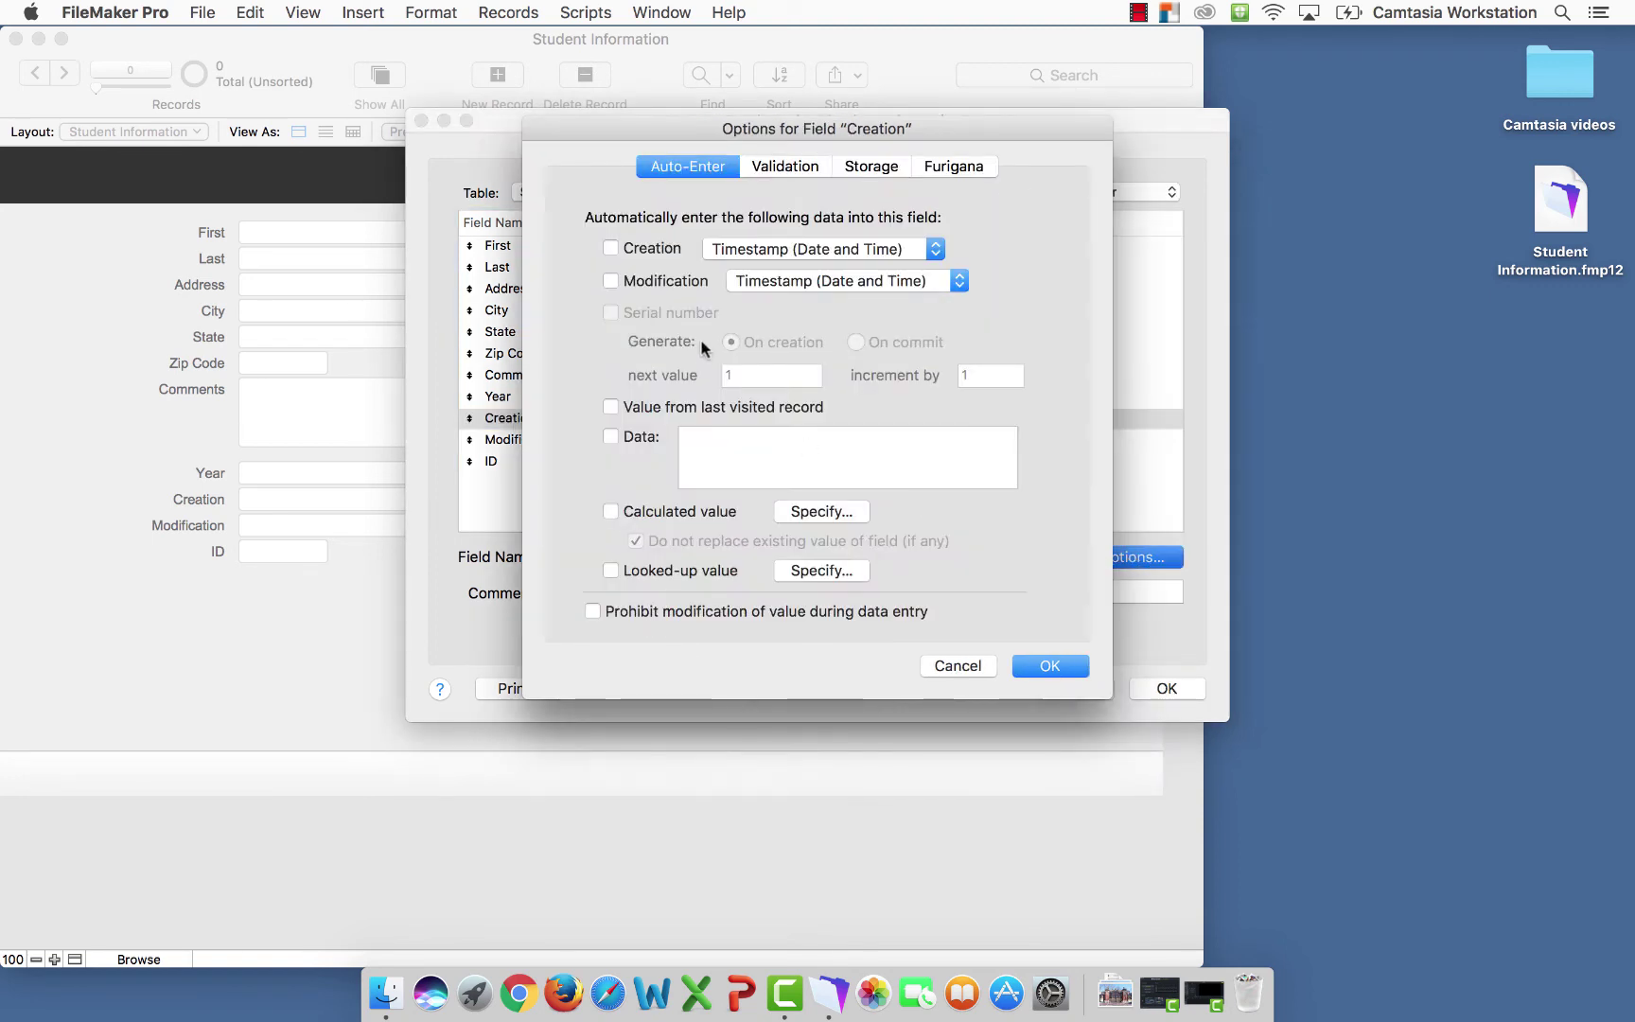
{"action": "left_click", "coordinate": [612, 249]}
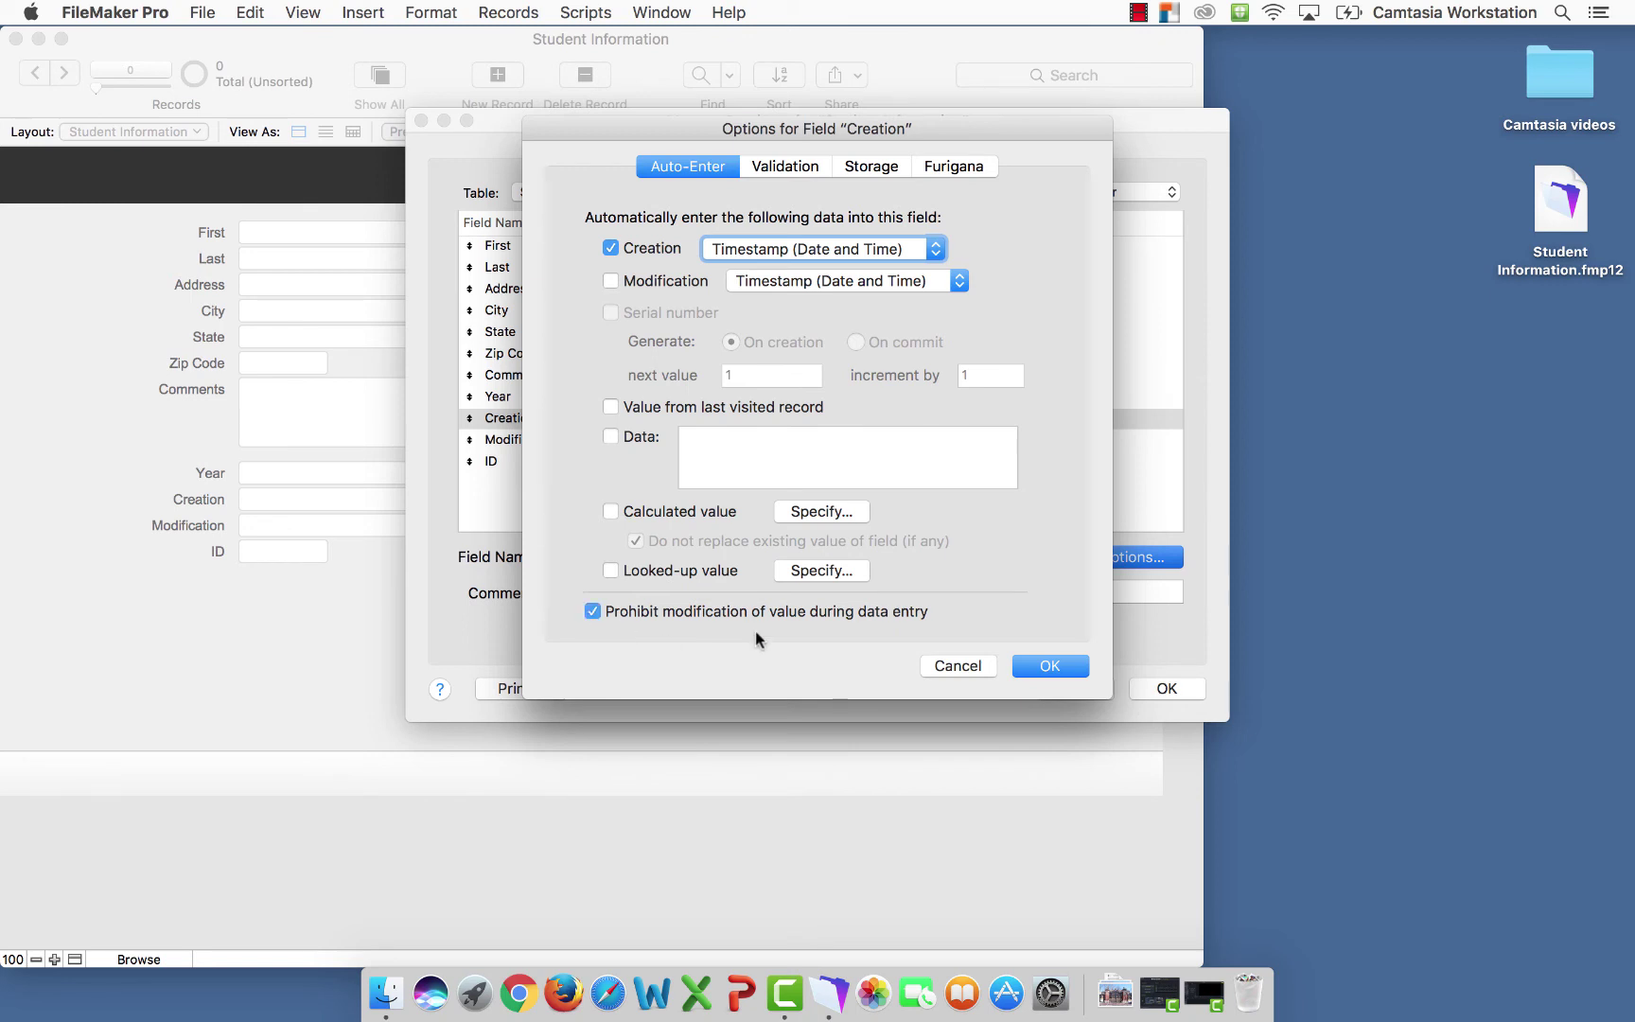
{"action": "left_click", "coordinate": [1044, 667]}
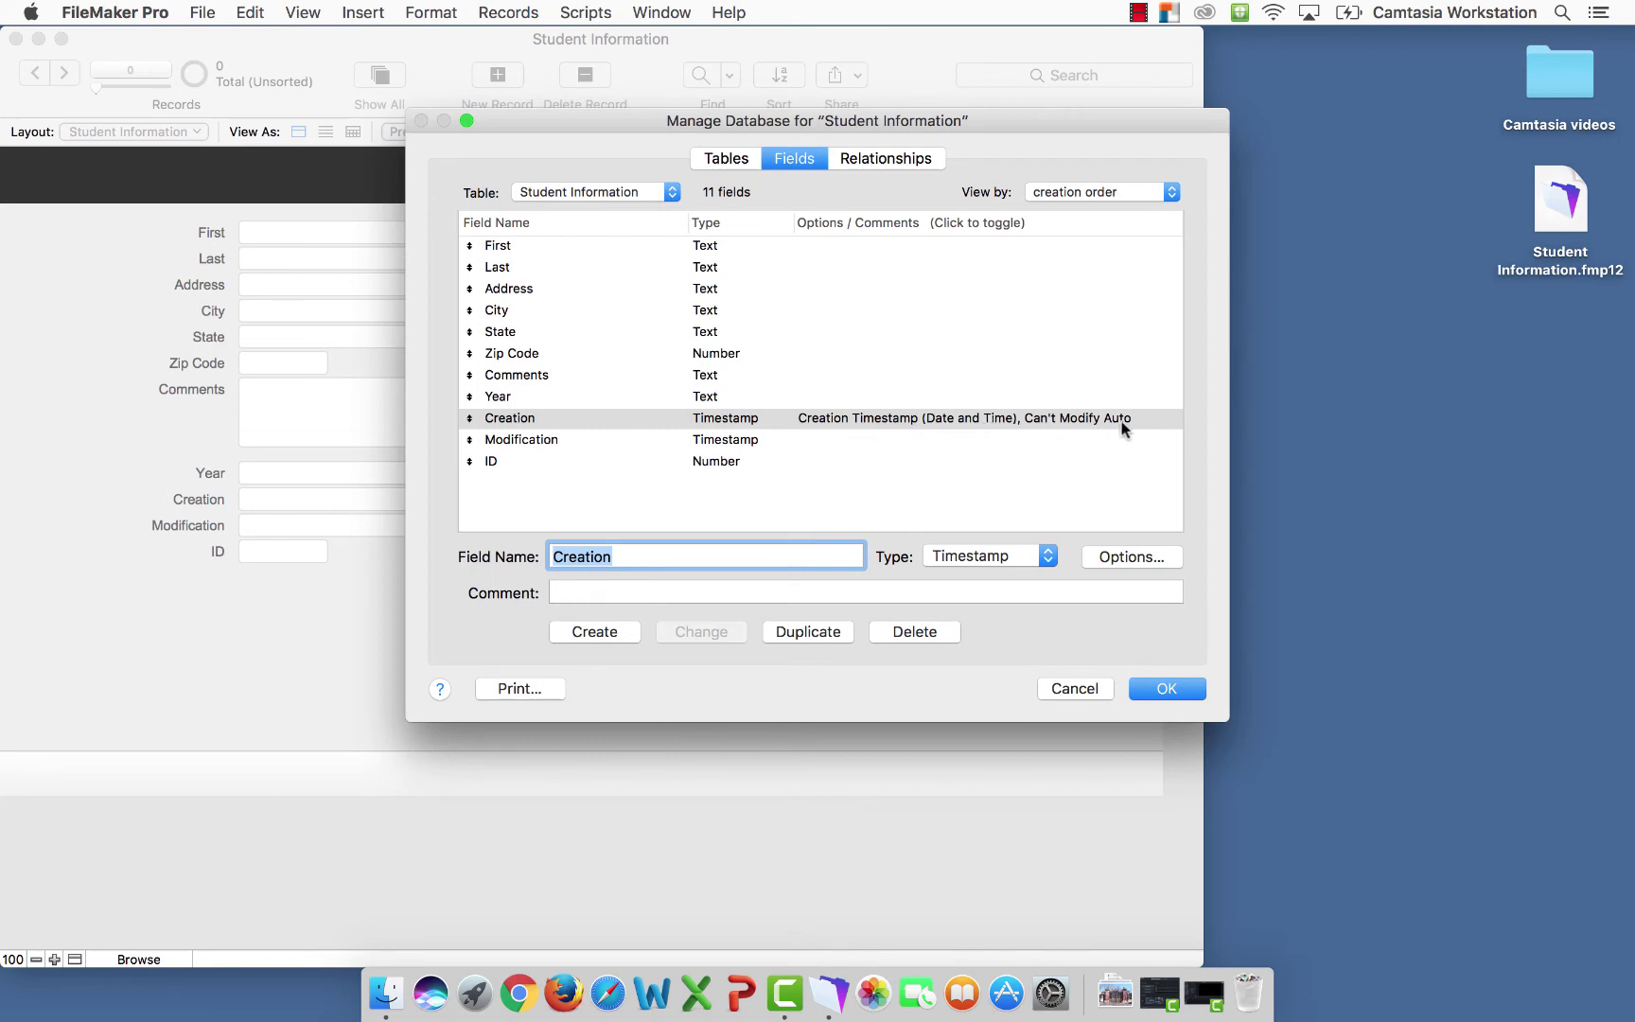
Set Modification to auto-enter the modification timestamp, with modification prohibited
{"action": "left_click", "coordinate": [556, 443]}
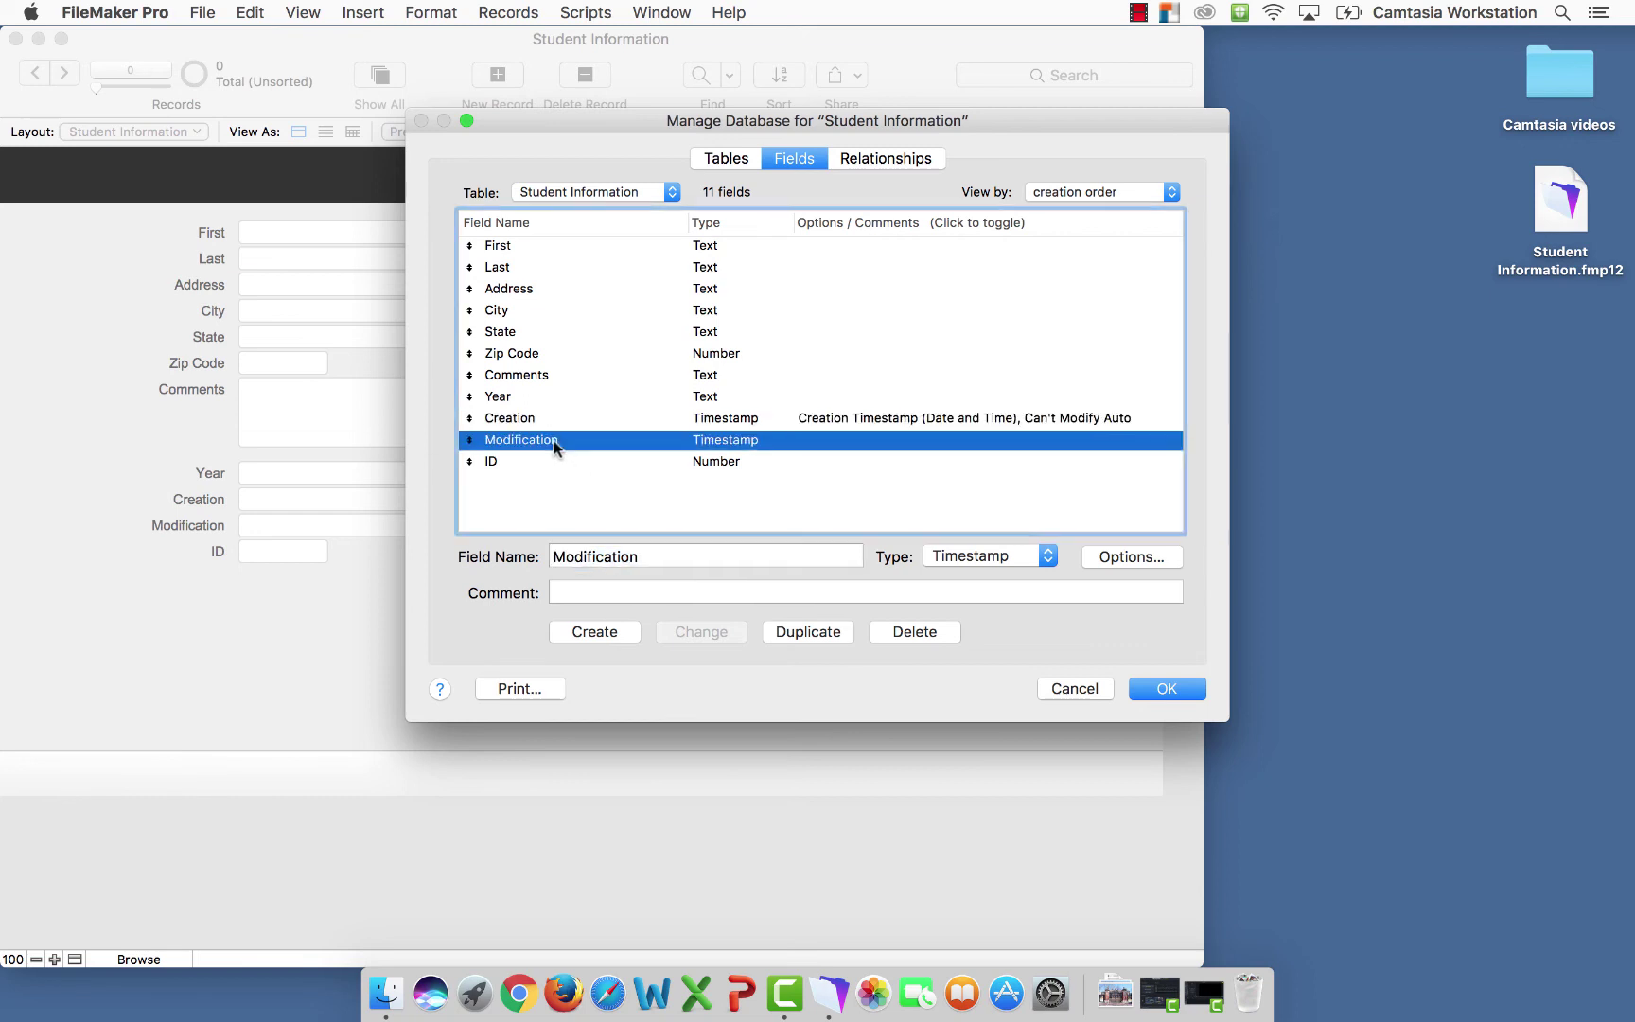
{"action": "left_click", "coordinate": [1117, 558]}
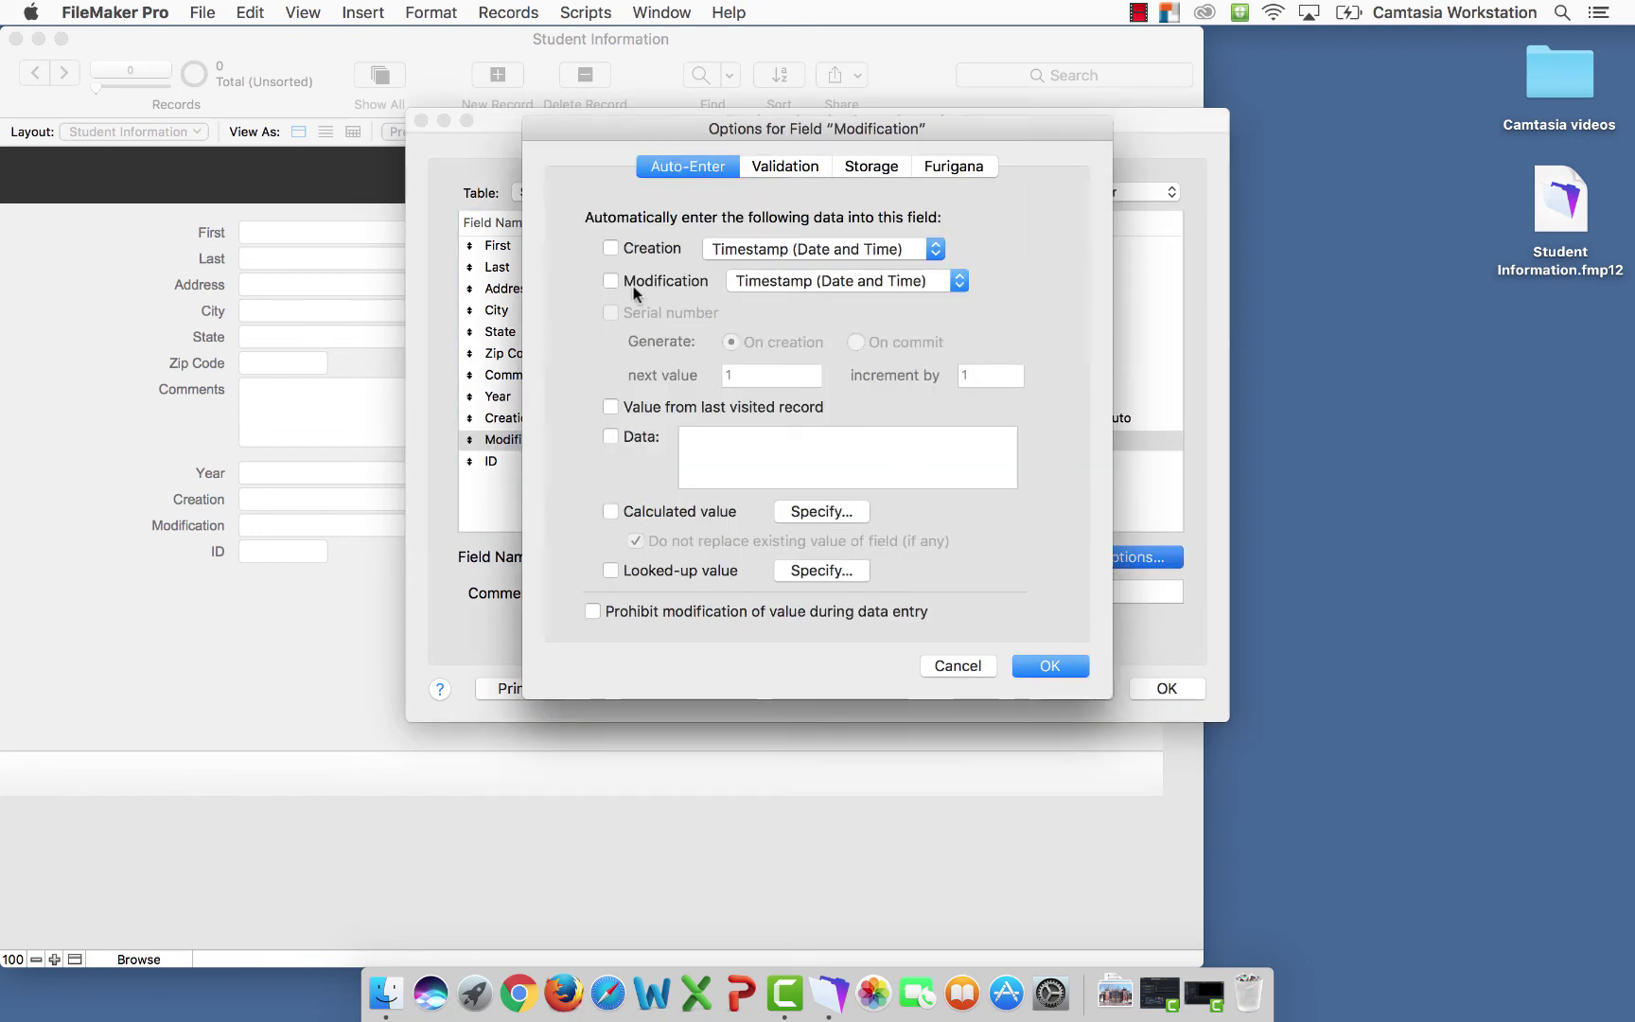
{"action": "left_click", "coordinate": [611, 282]}
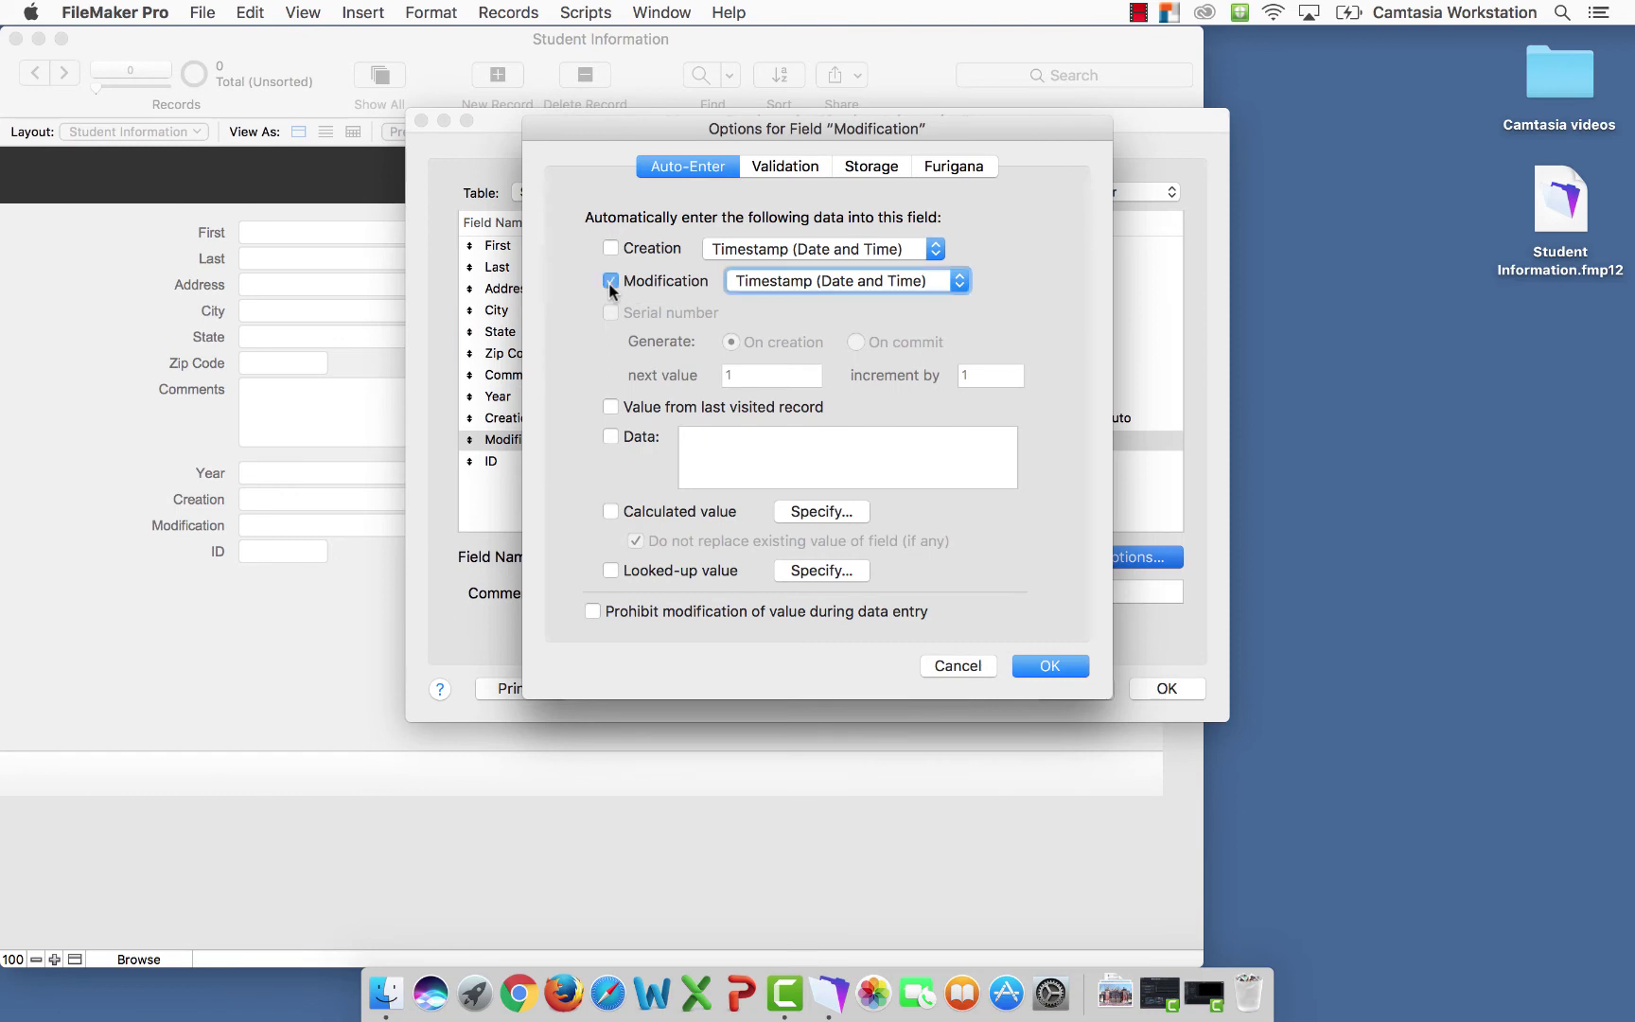
{"action": "left_click", "coordinate": [593, 611]}
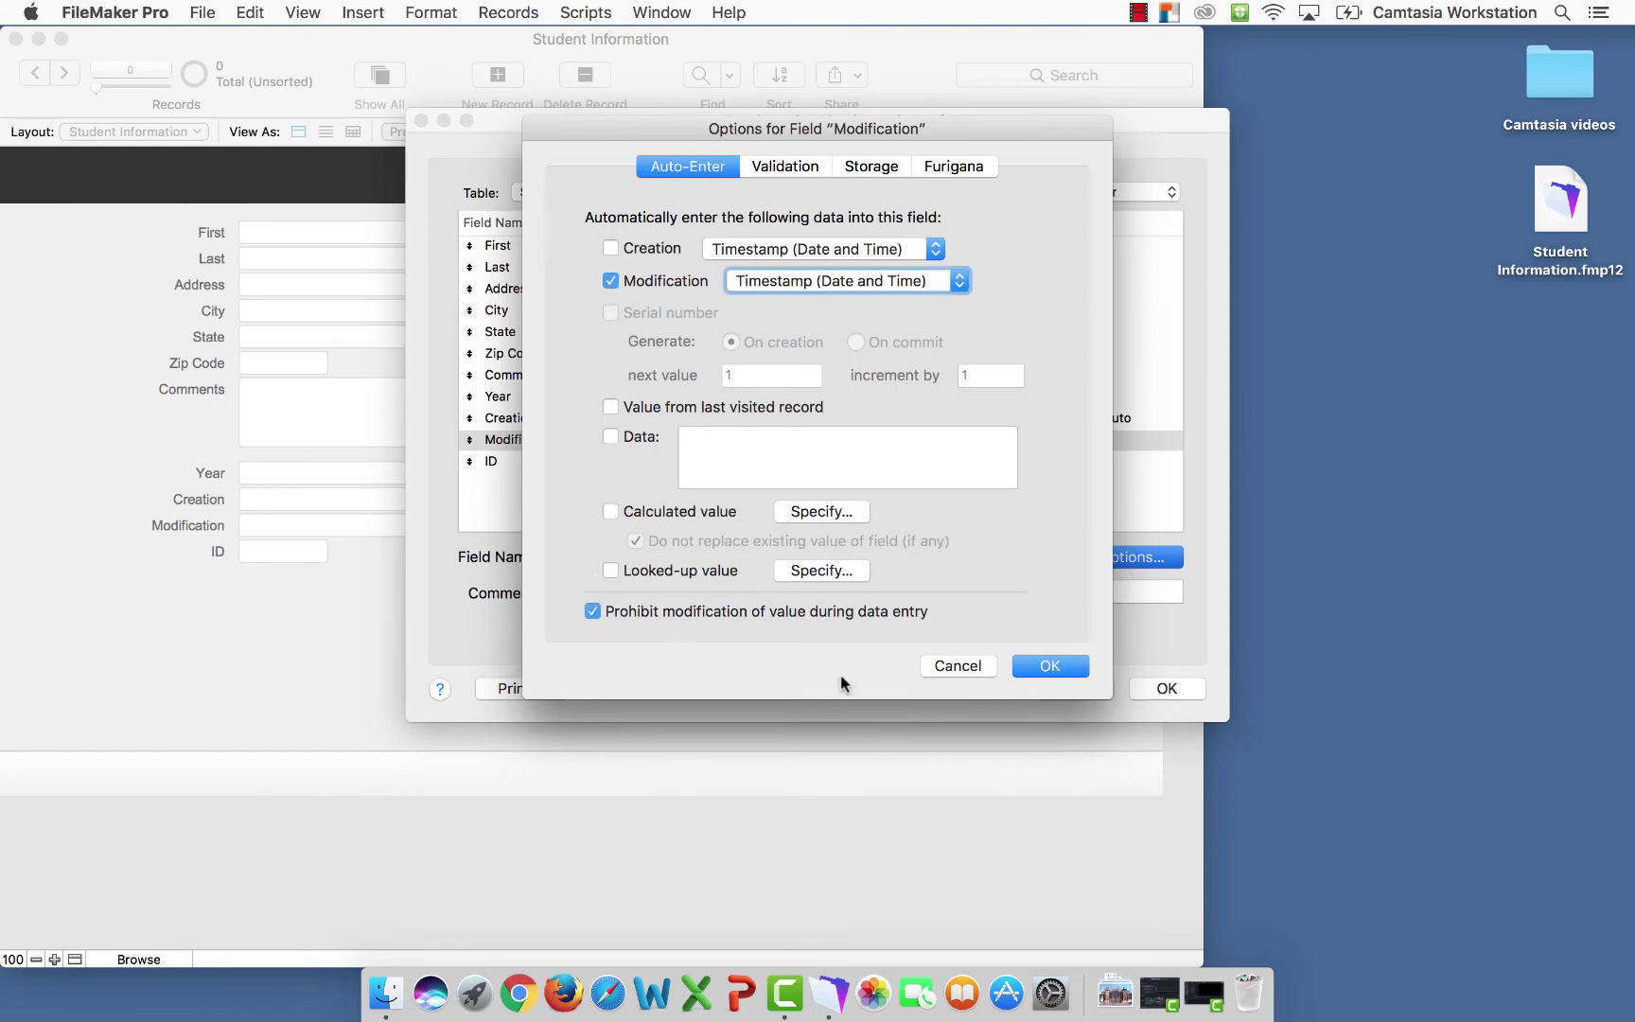
{"action": "left_click", "coordinate": [1052, 666]}
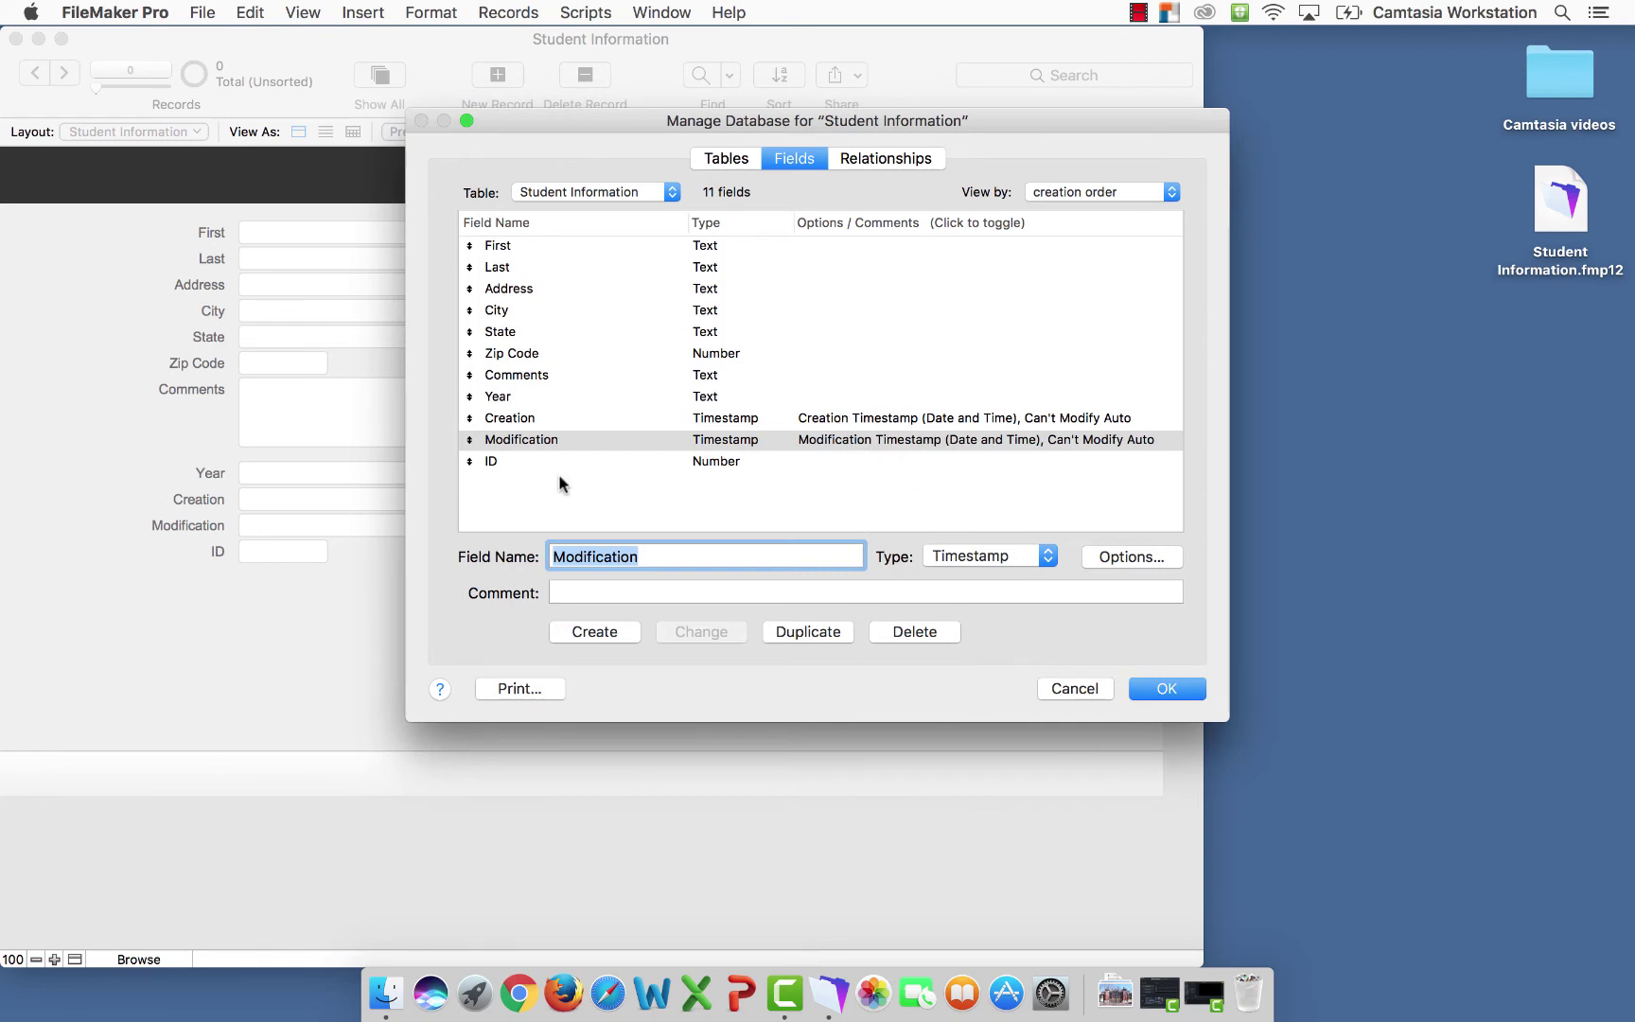
Give ID an auto-entered serial number, prohibit modification, and close Manage Database
{"action": "left_click", "coordinate": [494, 464]}
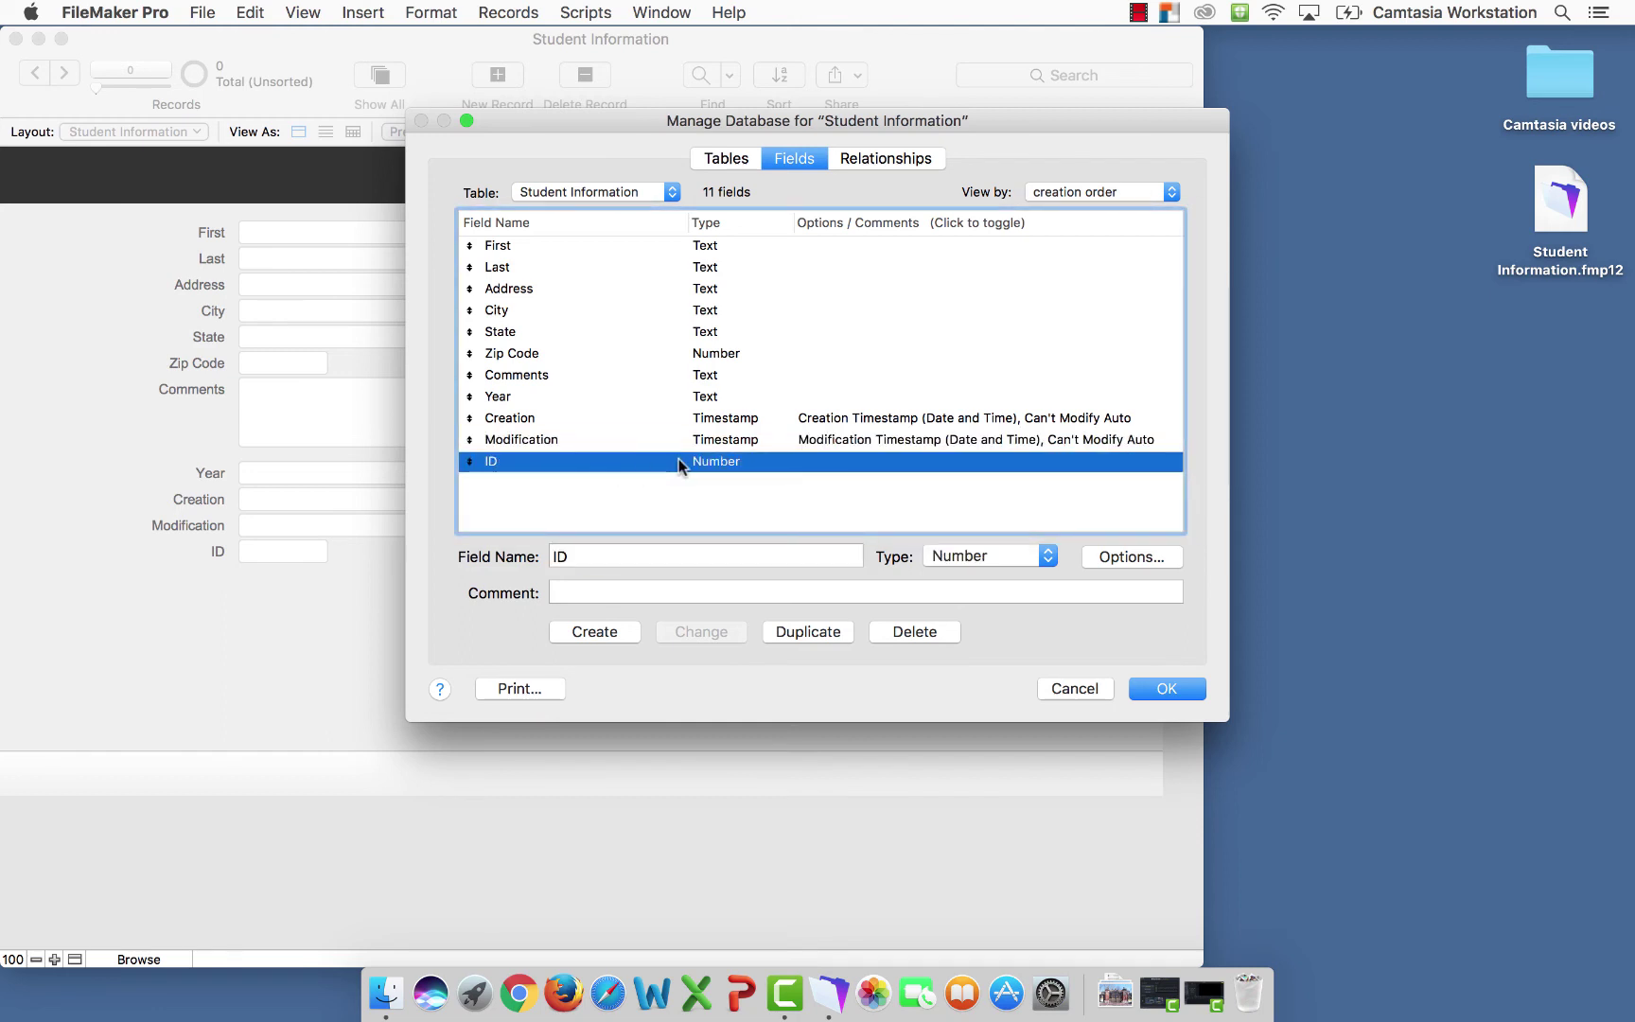
{"action": "left_click", "coordinate": [1126, 558]}
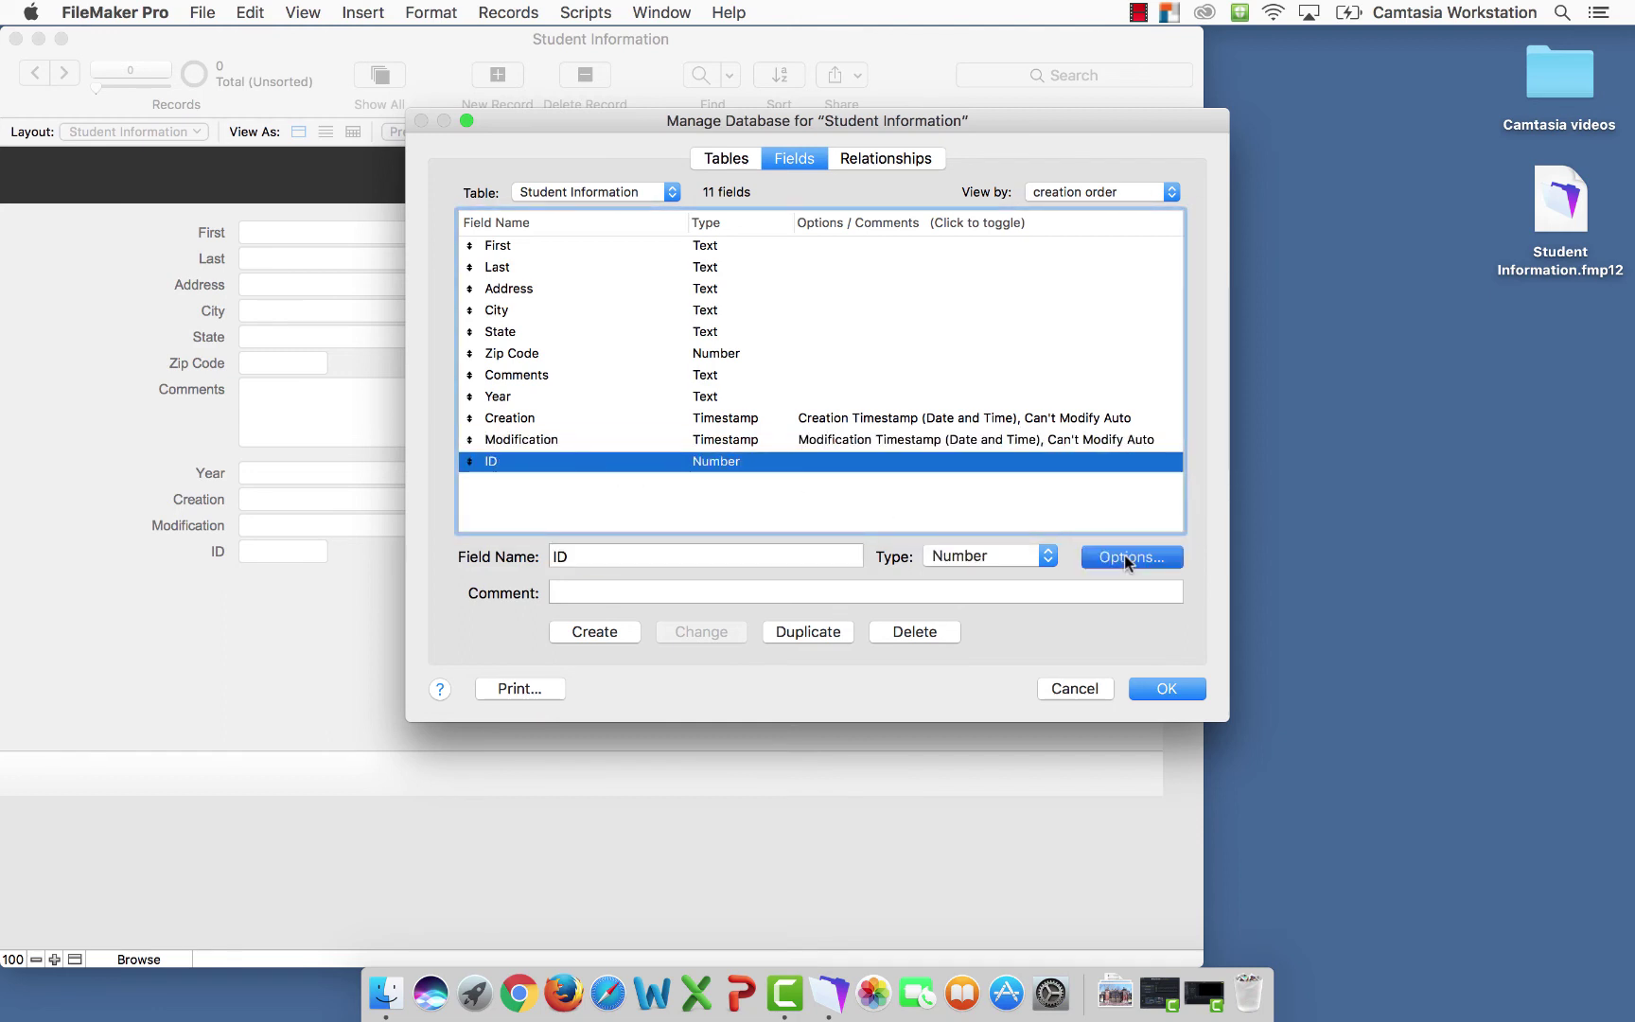
{"action": "left_click", "coordinate": [611, 313]}
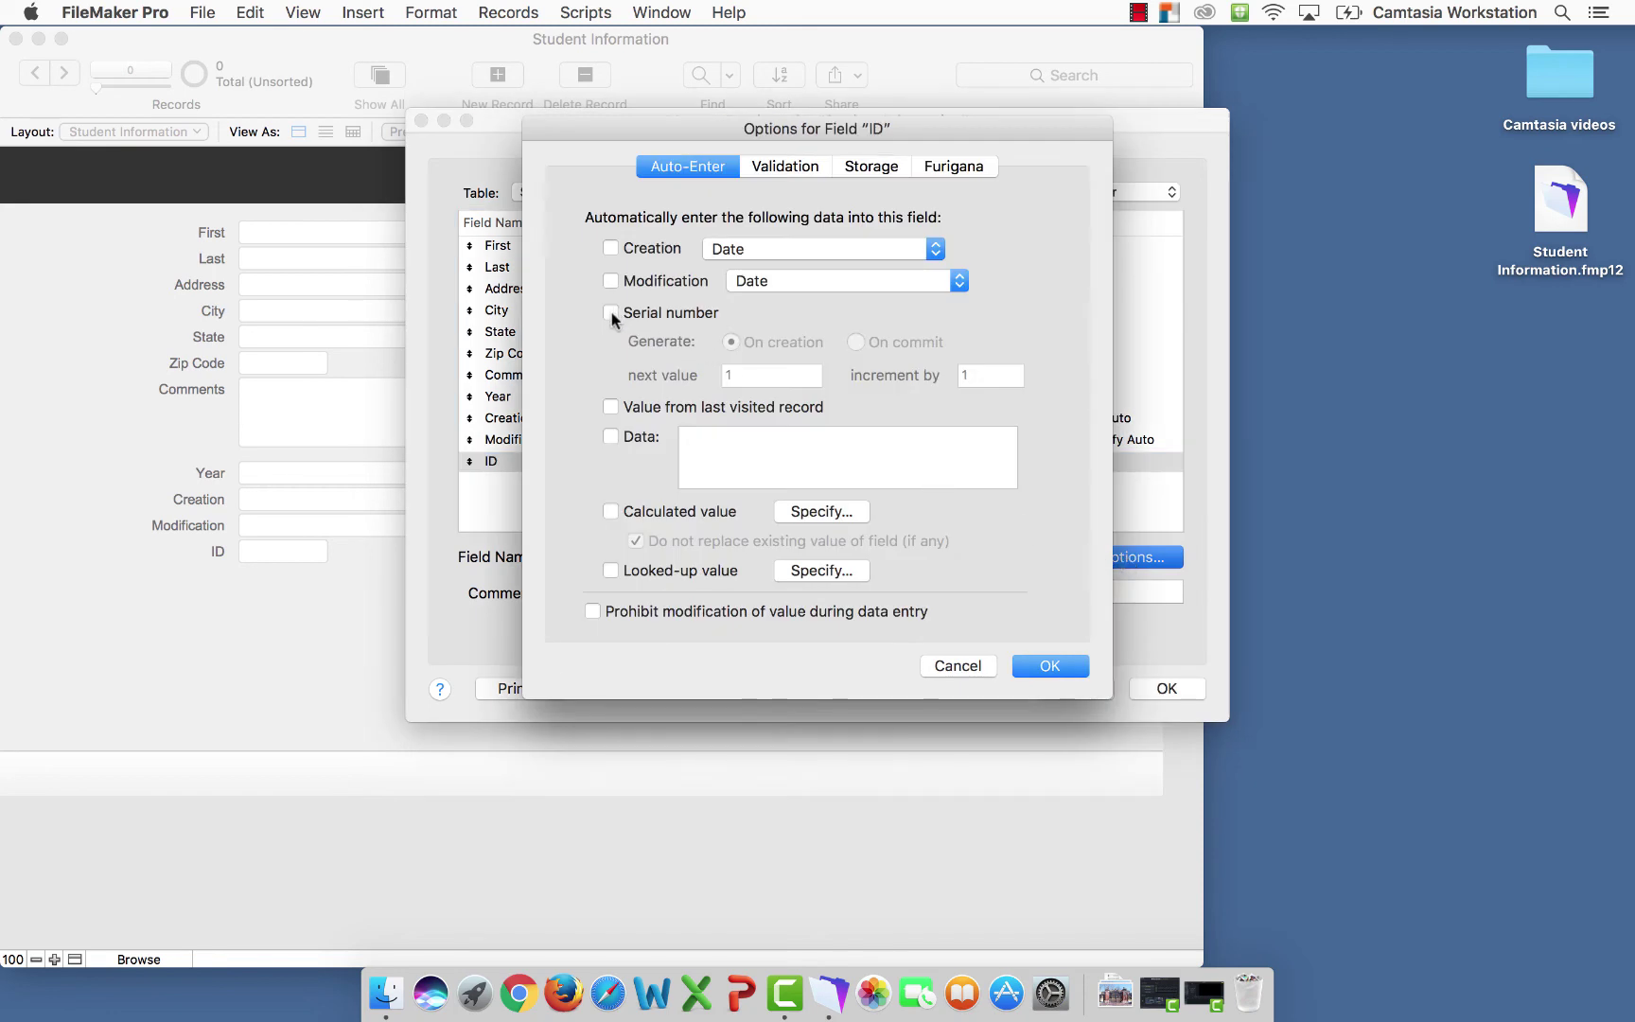
{"action": "left_click", "coordinate": [593, 612]}
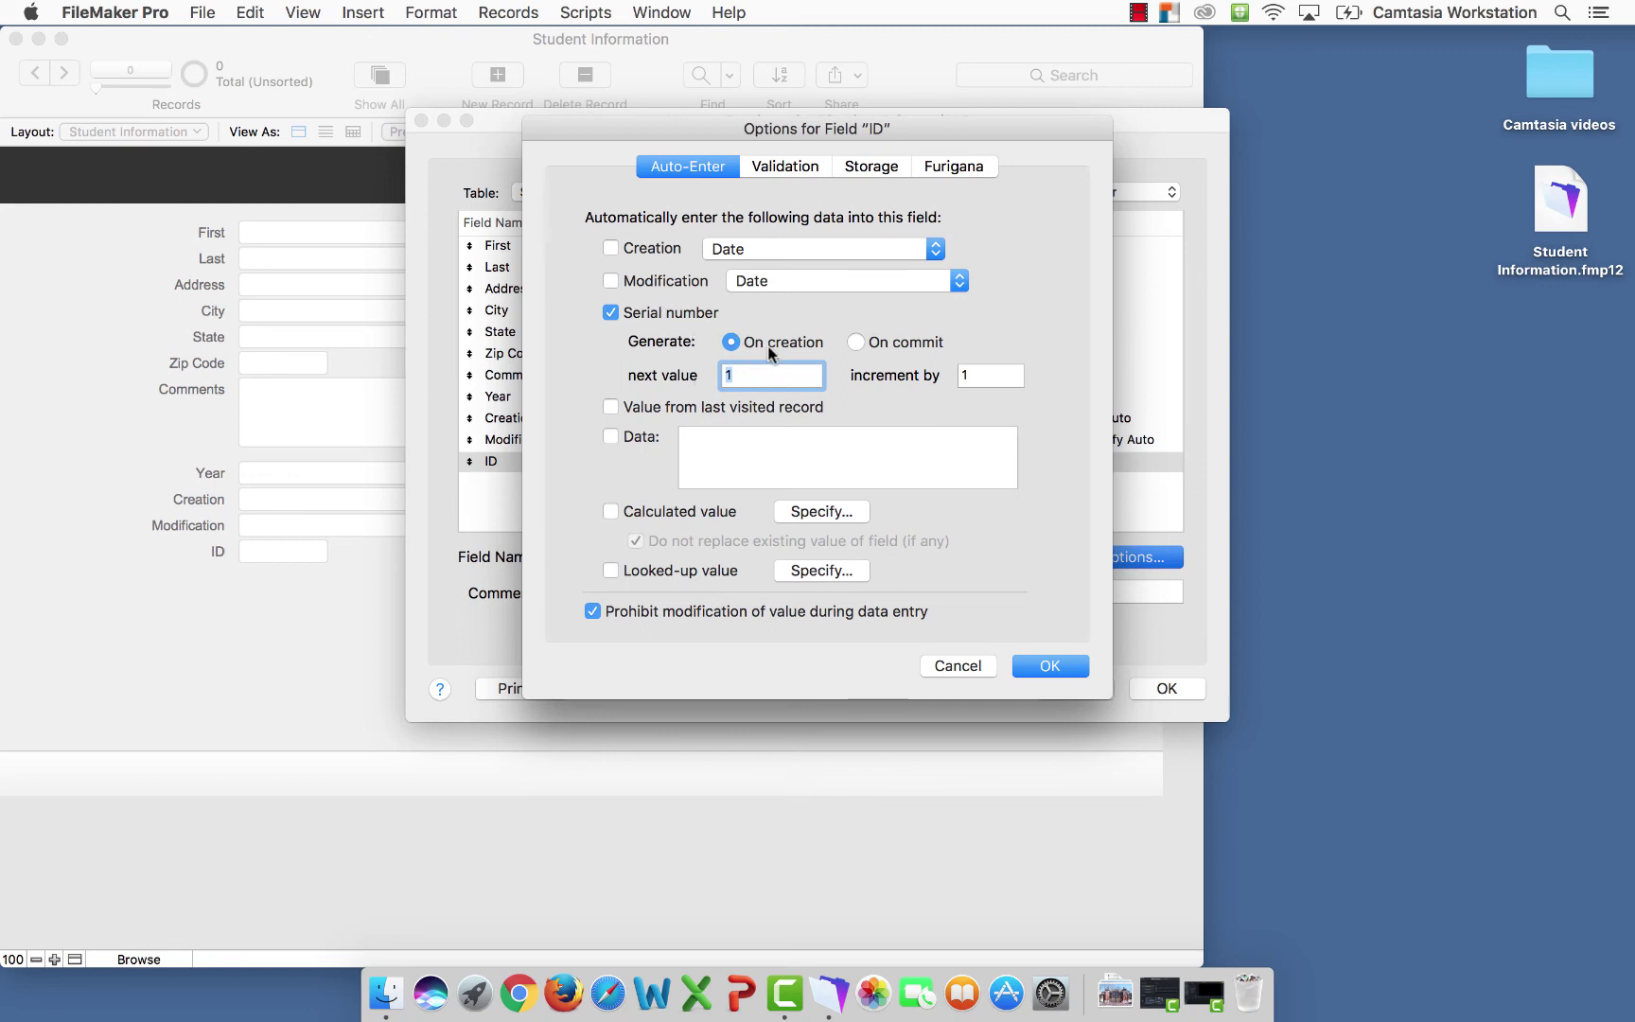
{"action": "left_click", "coordinate": [1043, 667]}
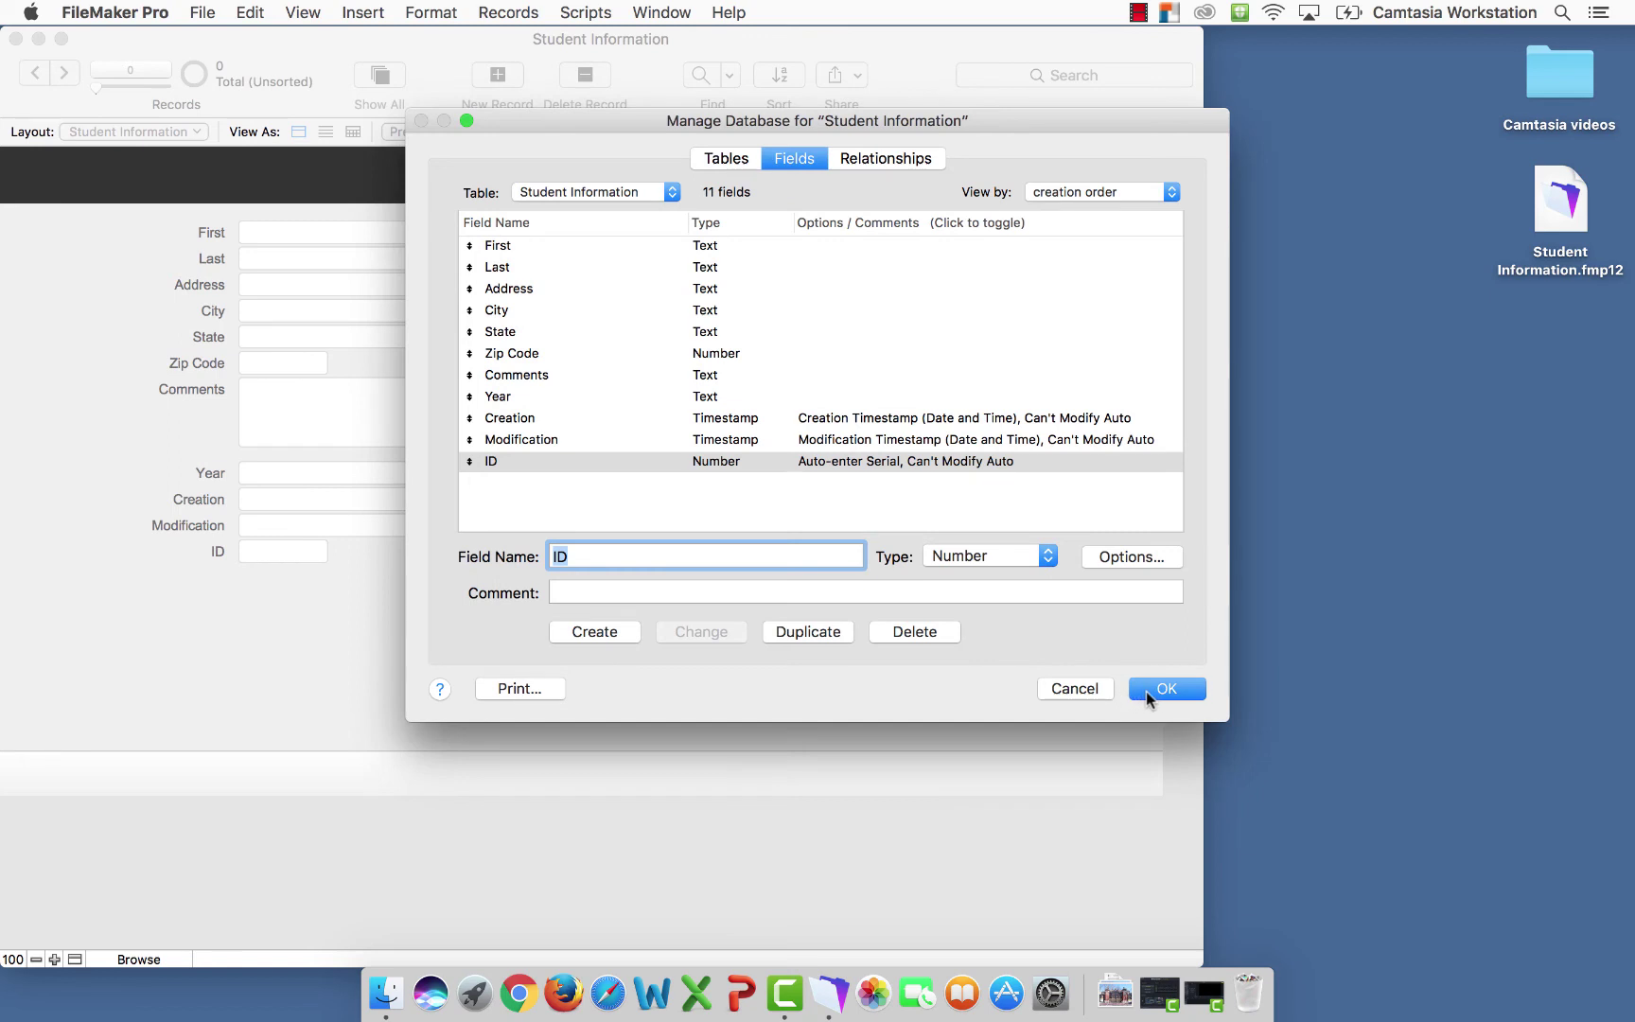
{"action": "left_click", "coordinate": [1146, 690]}
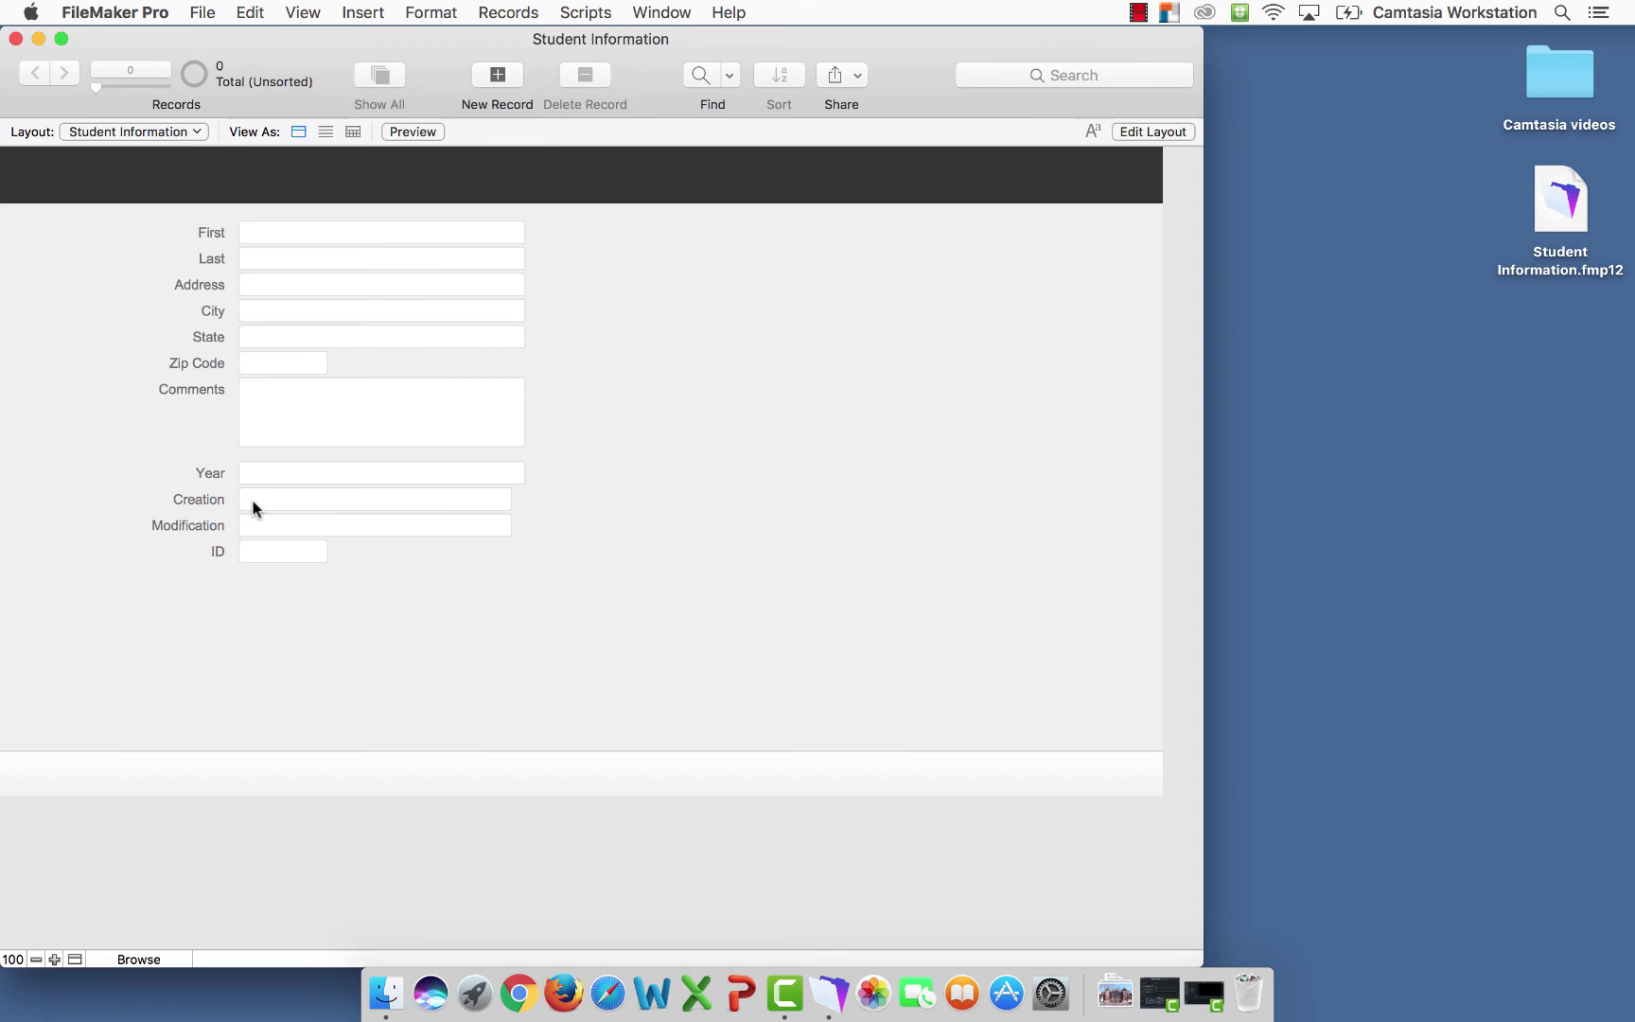
Create a new record and enter the student's name, street address, city, state and zip code
{"action": "left_click", "coordinate": [498, 76]}
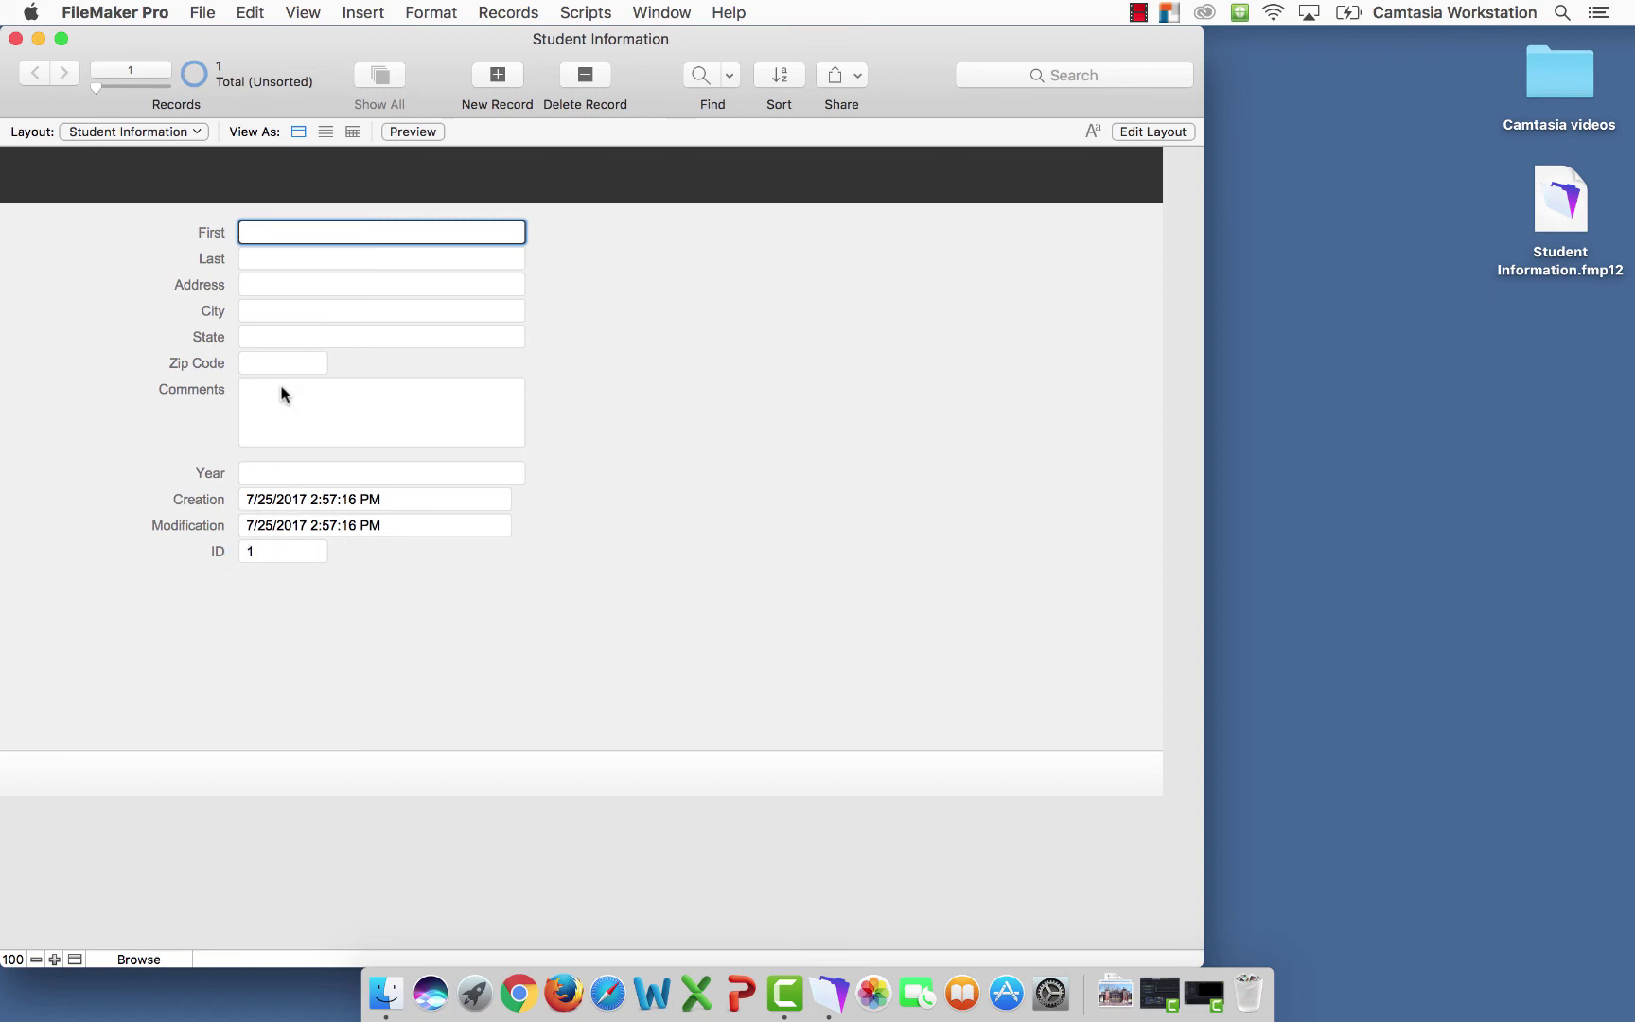
{"action": "key", "text": "Tab"}
{"action": "key", "text": "Tab"}
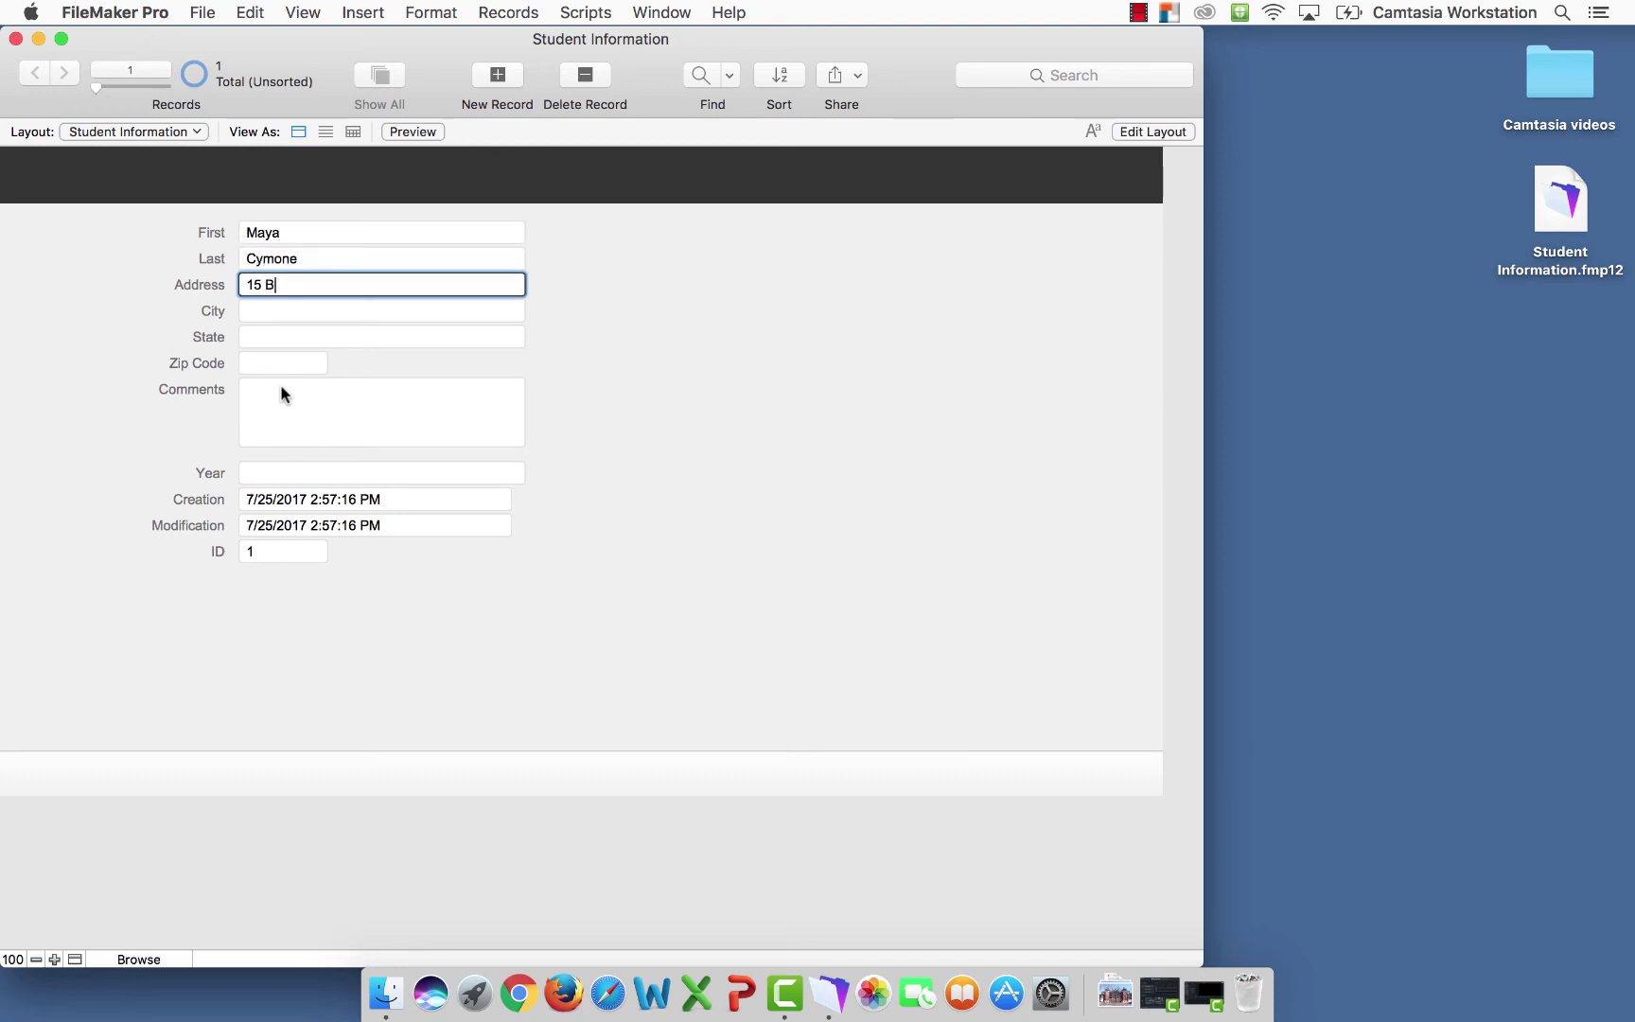
{"action": "key", "text": "Tab"}
{"action": "type", "text": "Provi"}
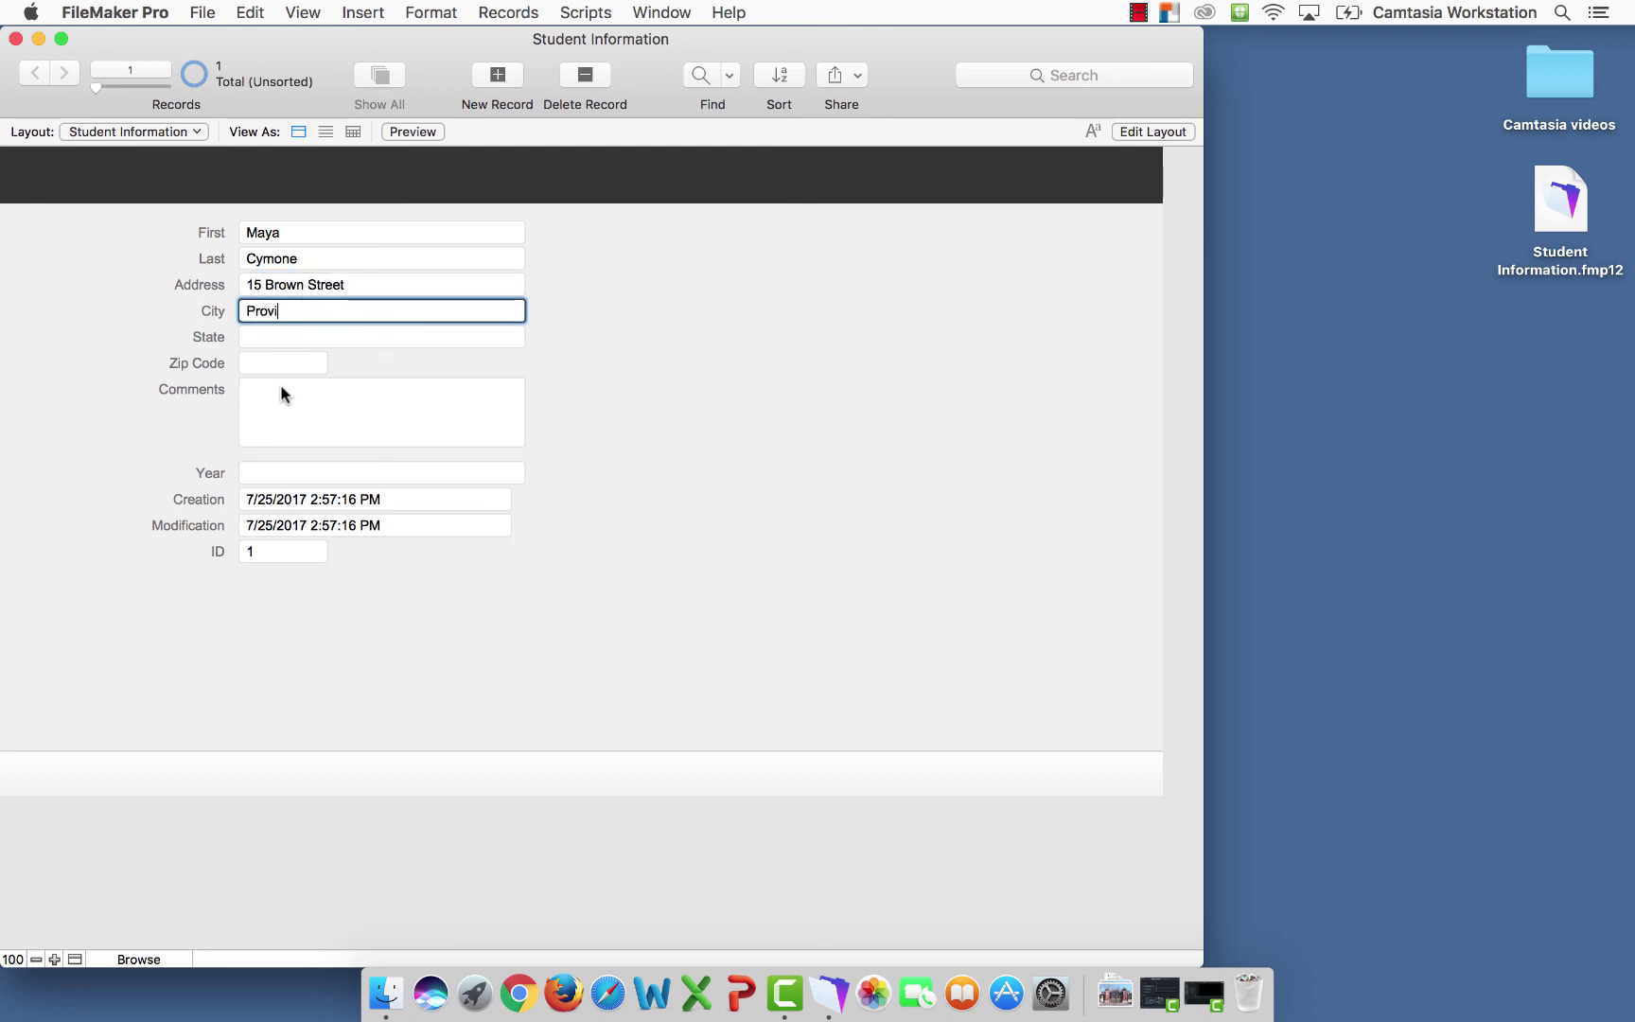
{"action": "type", "text": "dence"}
{"action": "key", "text": "Tab"}
{"action": "type", "text": "RI"}
{"action": "key", "text": "Tab"}
{"action": "type", "text": "02901"}
Enter the comment 'This student has a bright future.' and year Junior
{"action": "left_click", "coordinate": [278, 395]}
{"action": "type", "text": "This stud"}
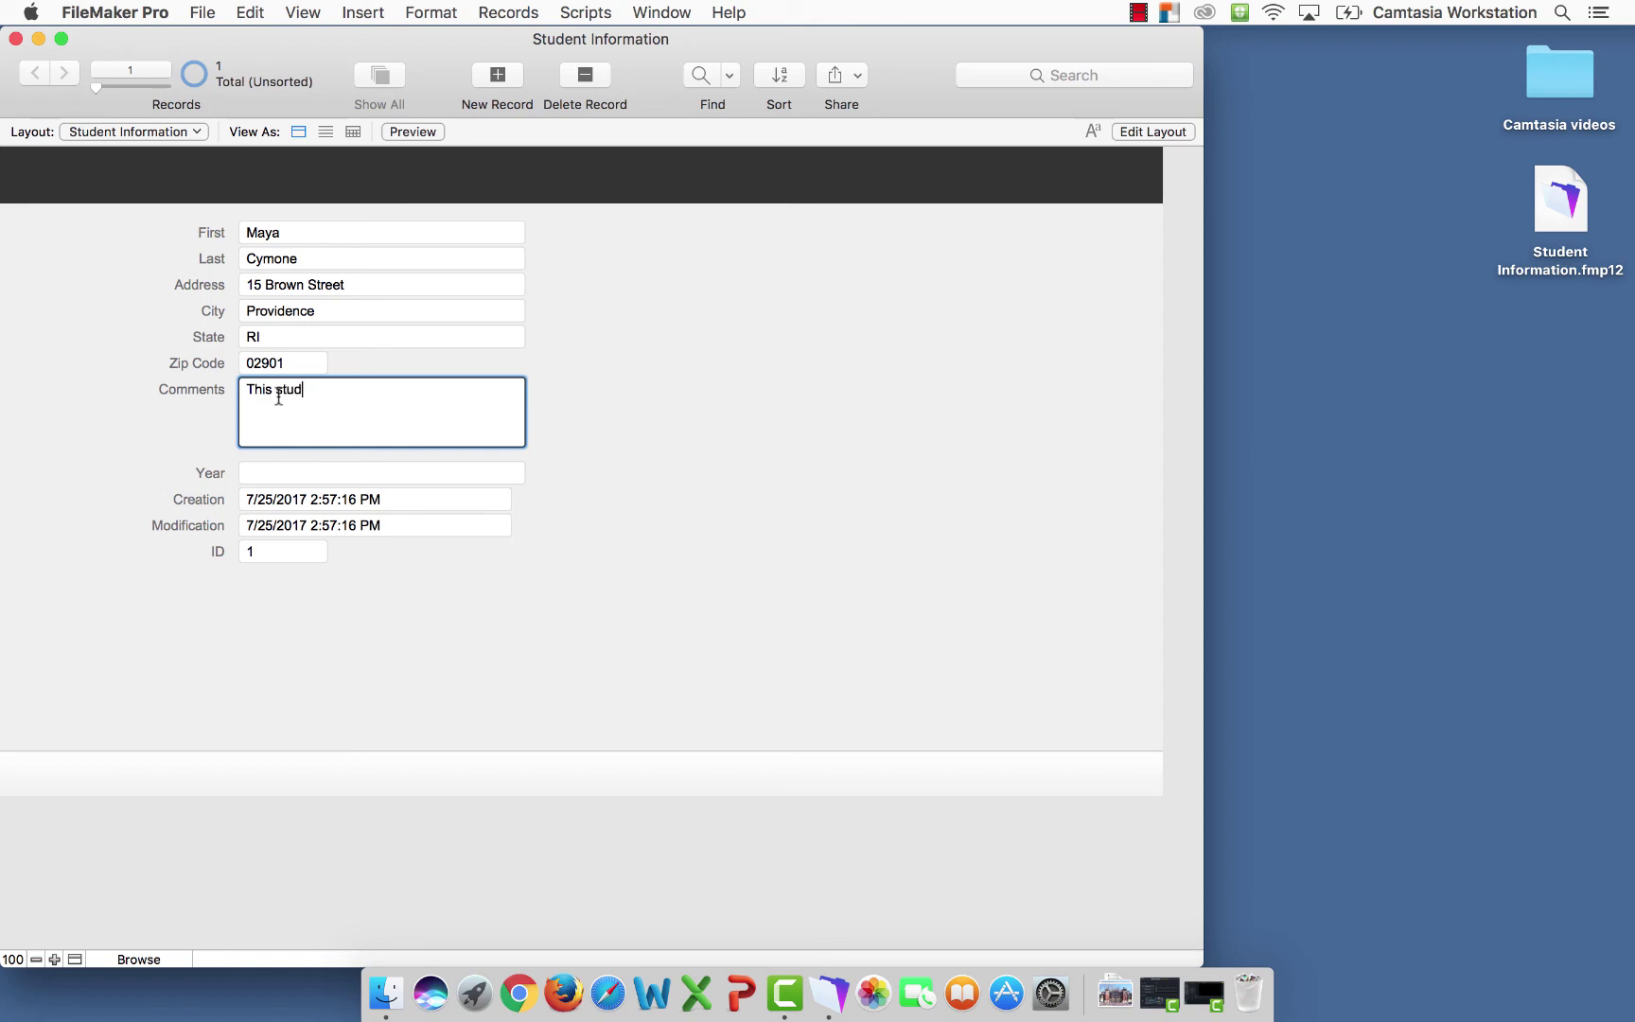
{"action": "type", "text": "ent has a bright future."}
{"action": "left_click", "coordinate": [252, 475]}
{"action": "type", "text": "Junior"}
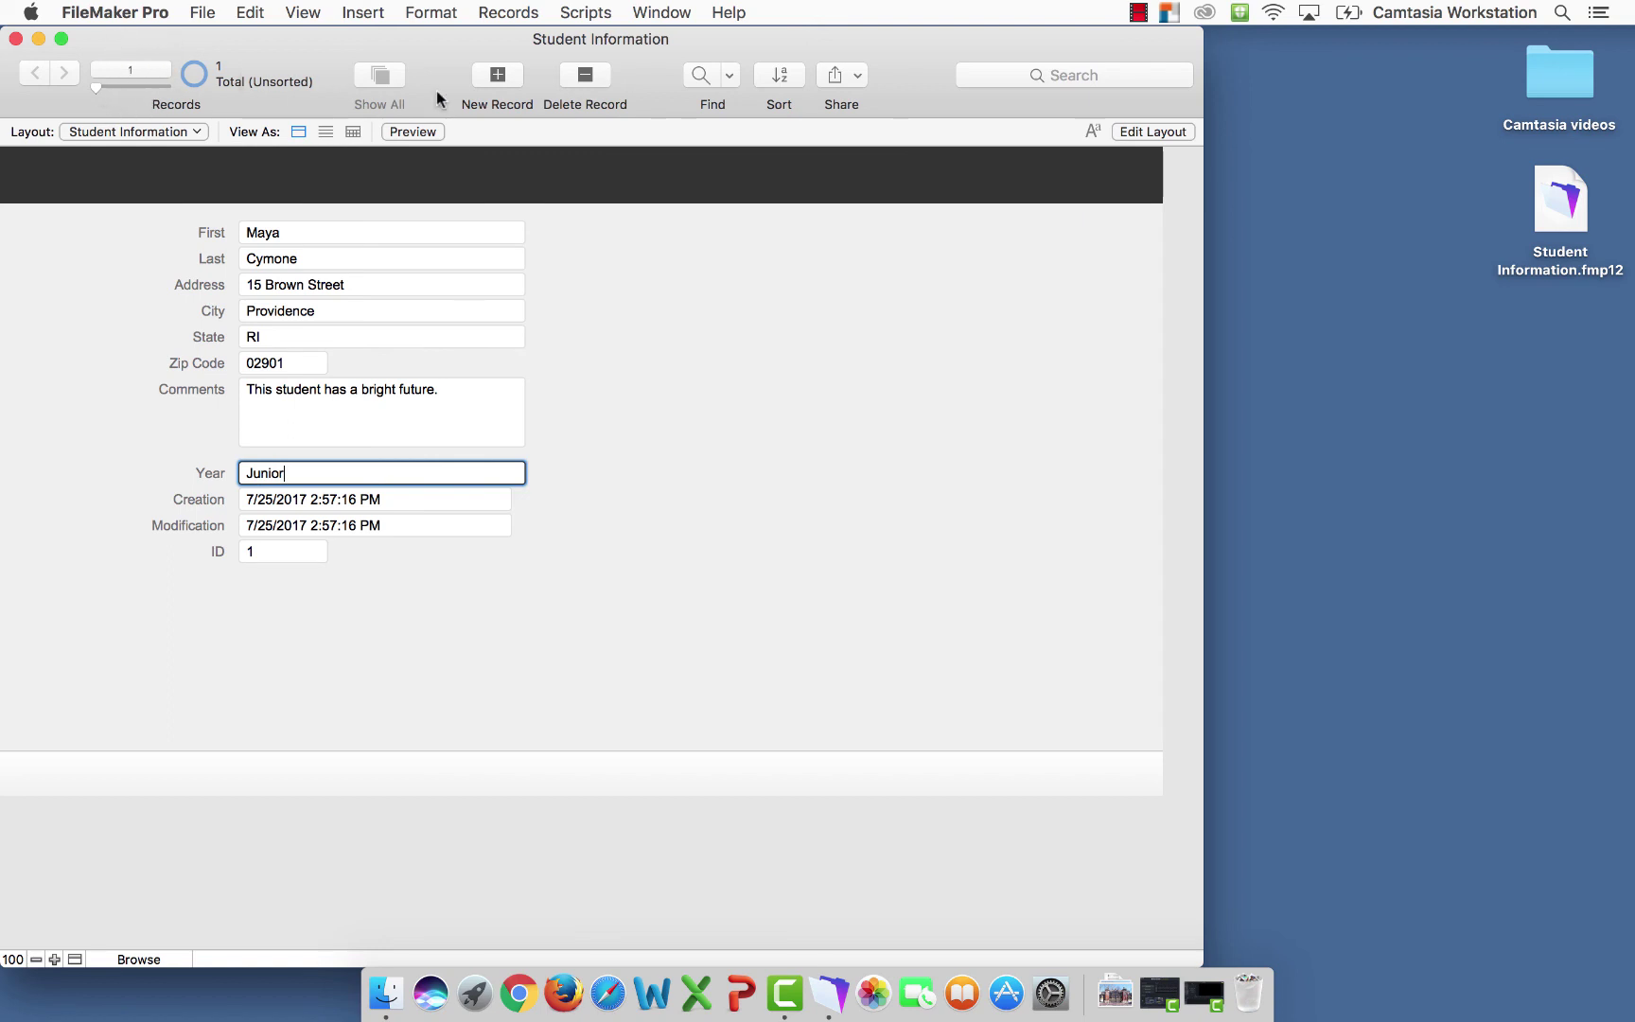
Create a new record with the second student's first name, last name and full address
{"action": "left_click", "coordinate": [498, 75]}
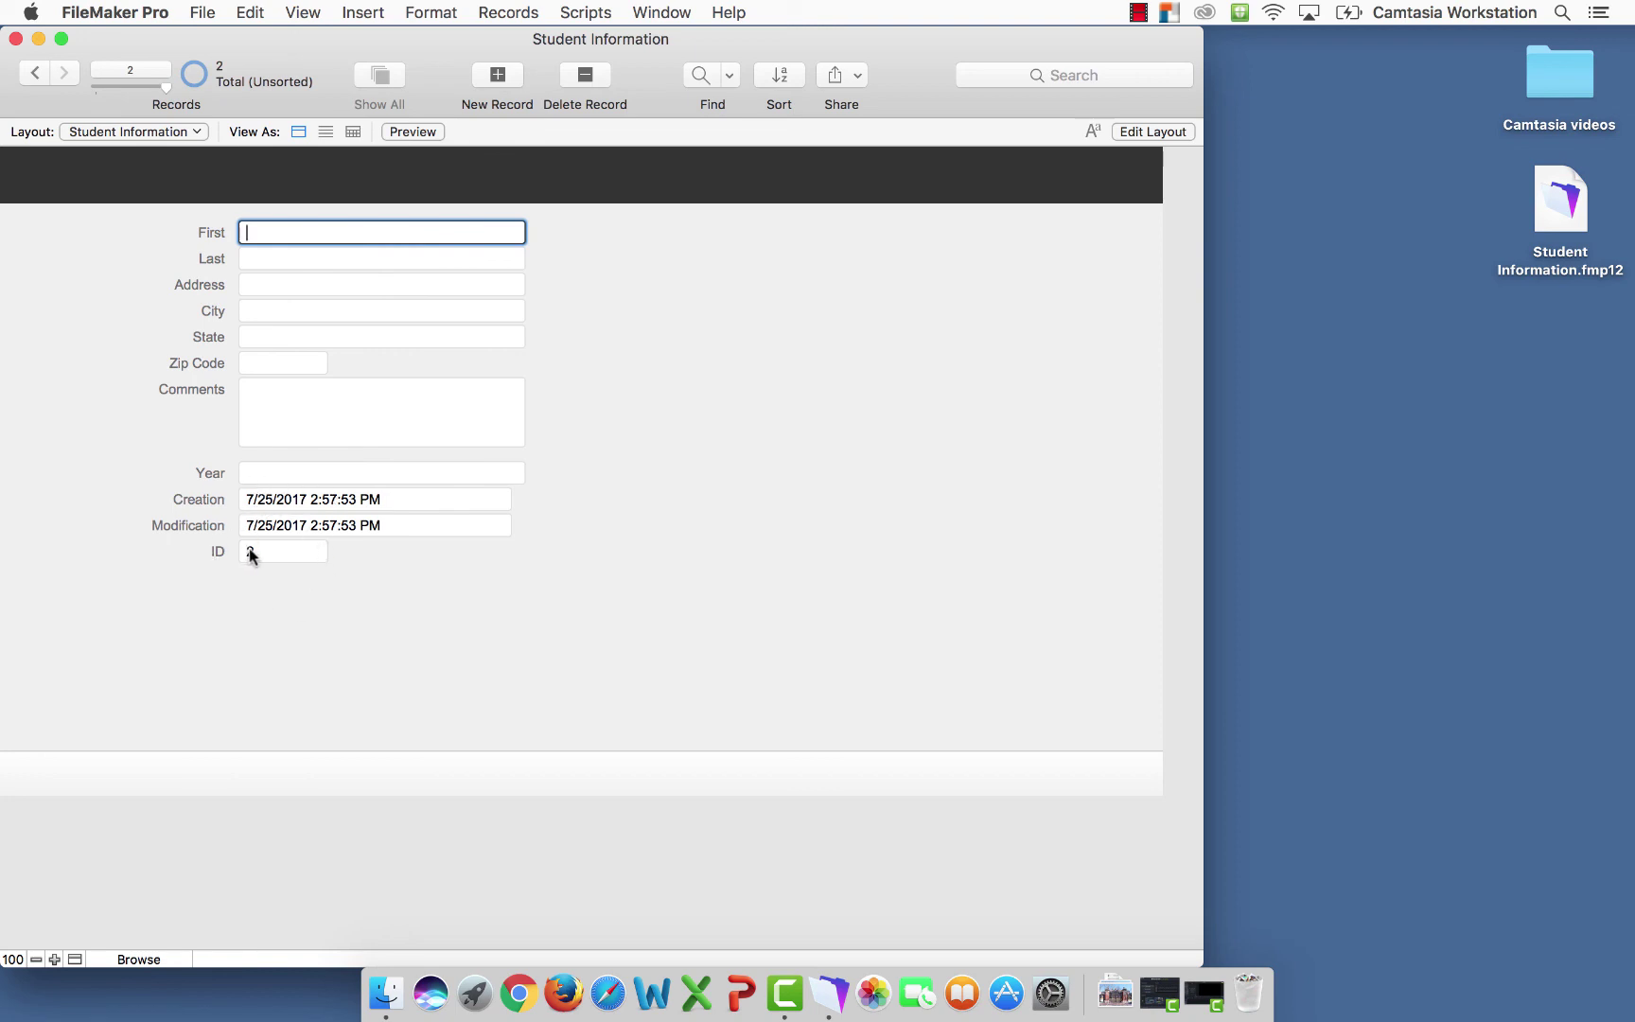
{"action": "key", "text": "Tab"}
{"action": "key", "text": "Tab"}
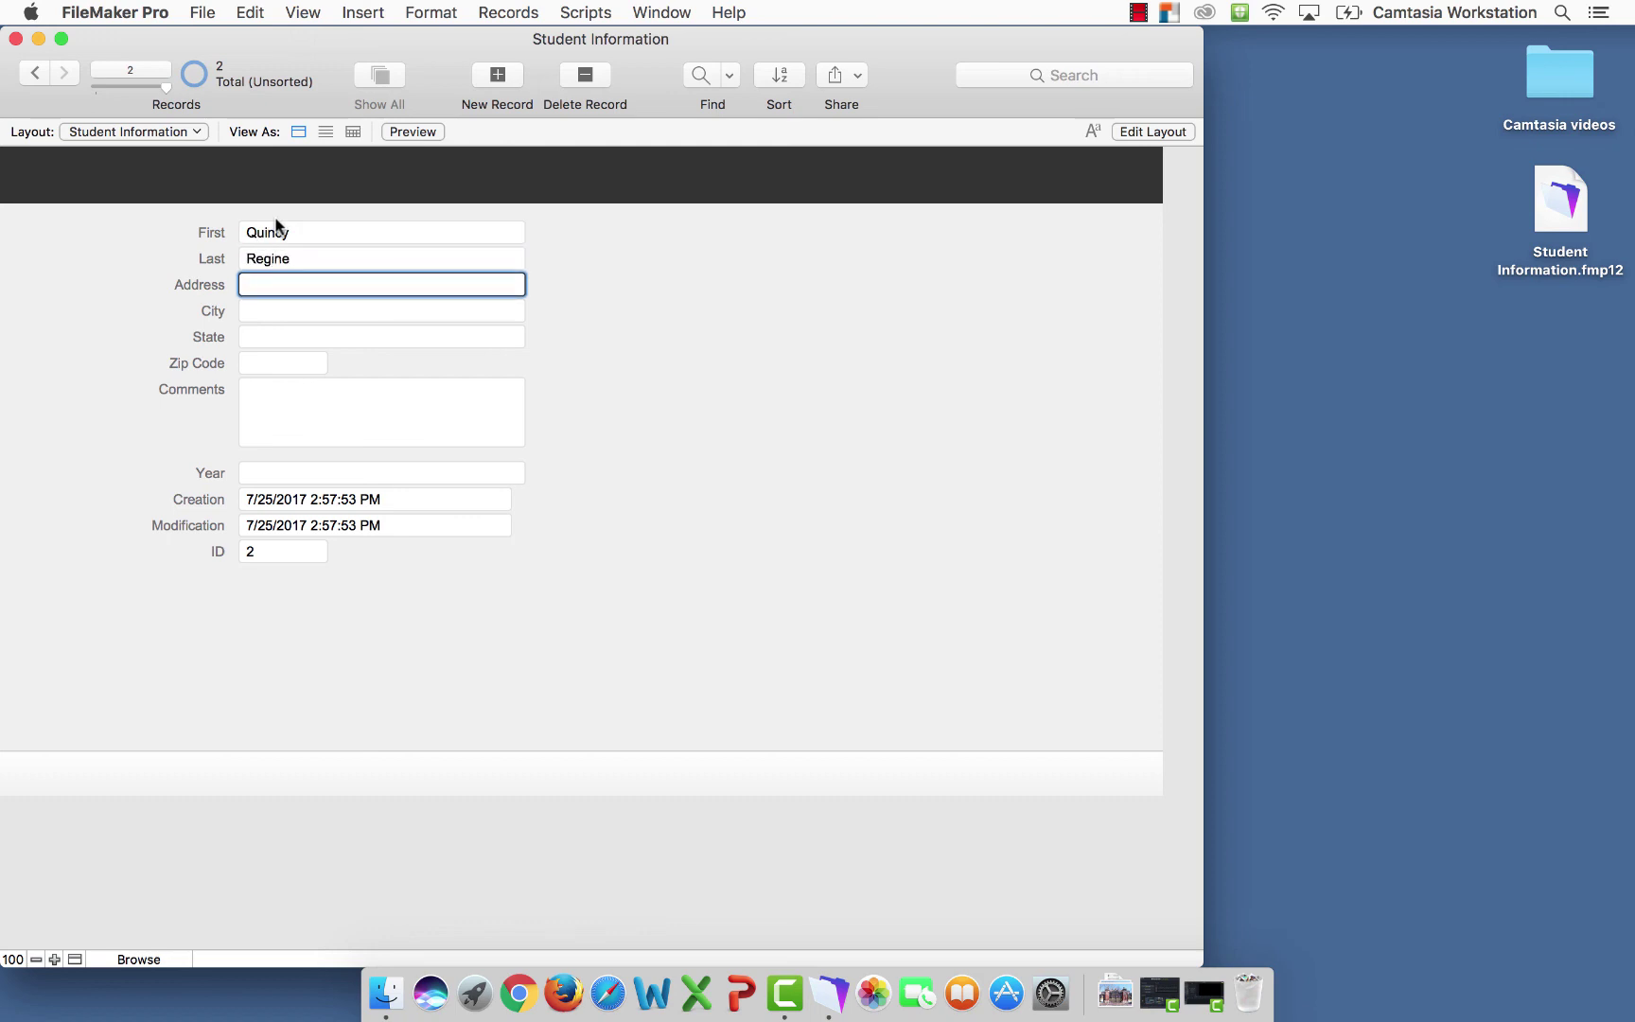
{"action": "left_click", "coordinate": [268, 310]}
{"action": "type", "text": "Providence"}
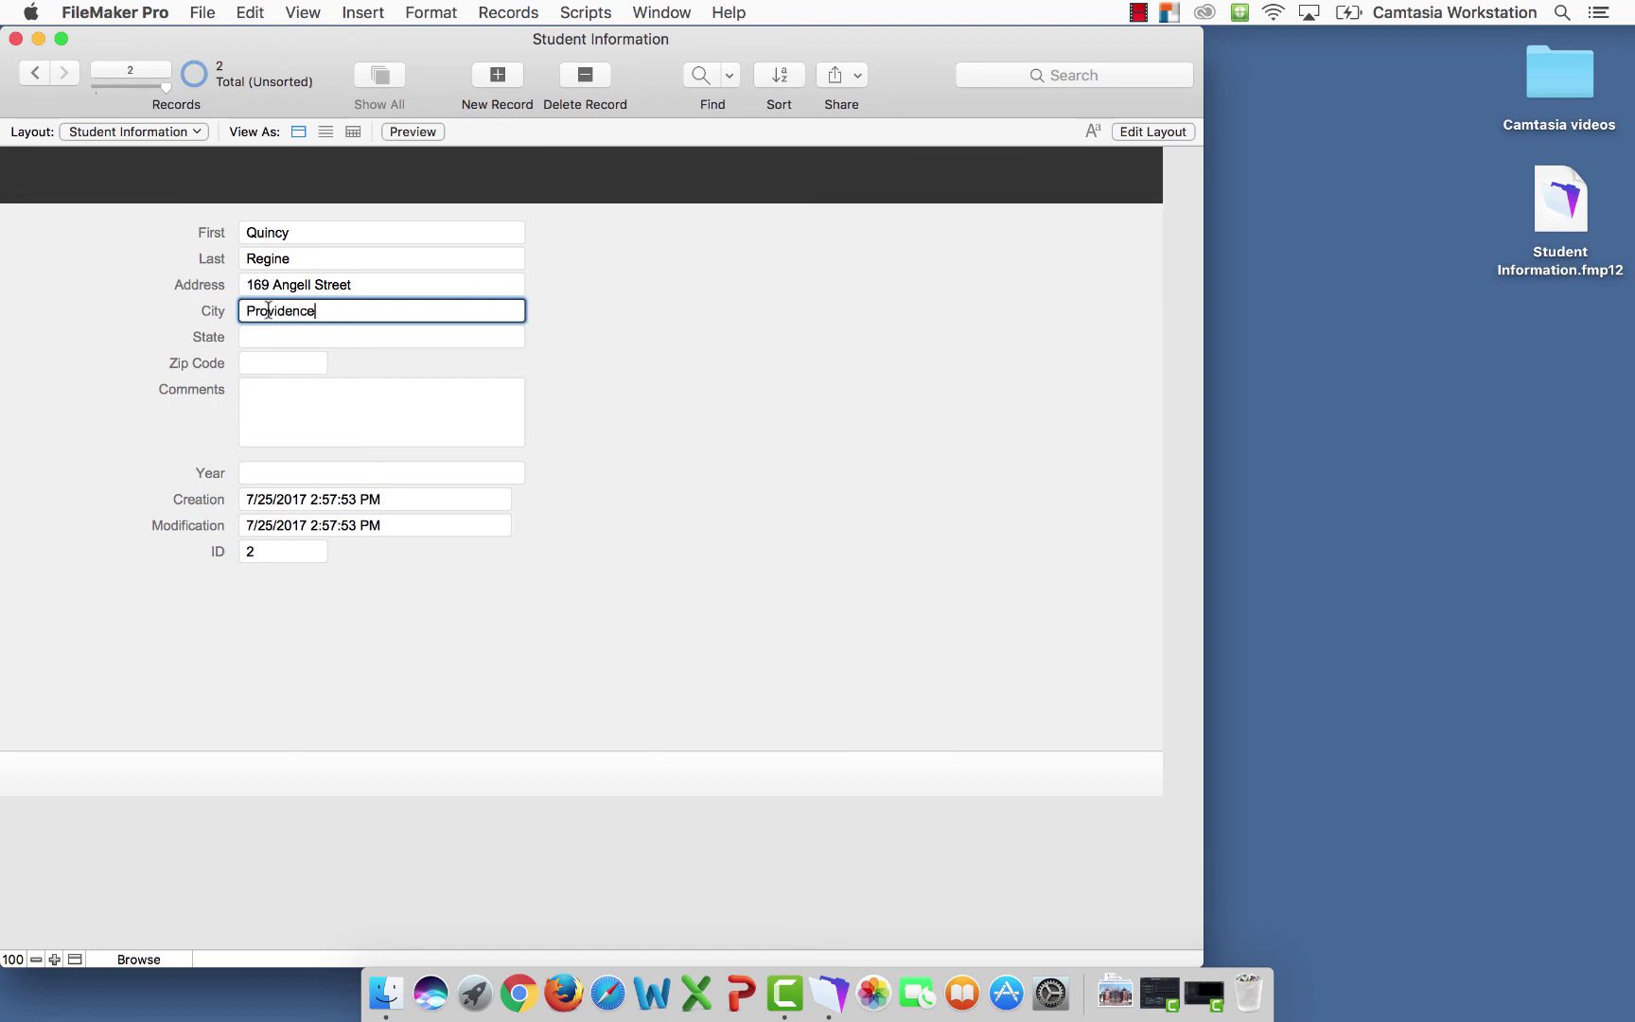
{"action": "key", "text": "Tab"}
{"action": "type", "text": "RI"}
{"action": "key", "text": "Tab"}
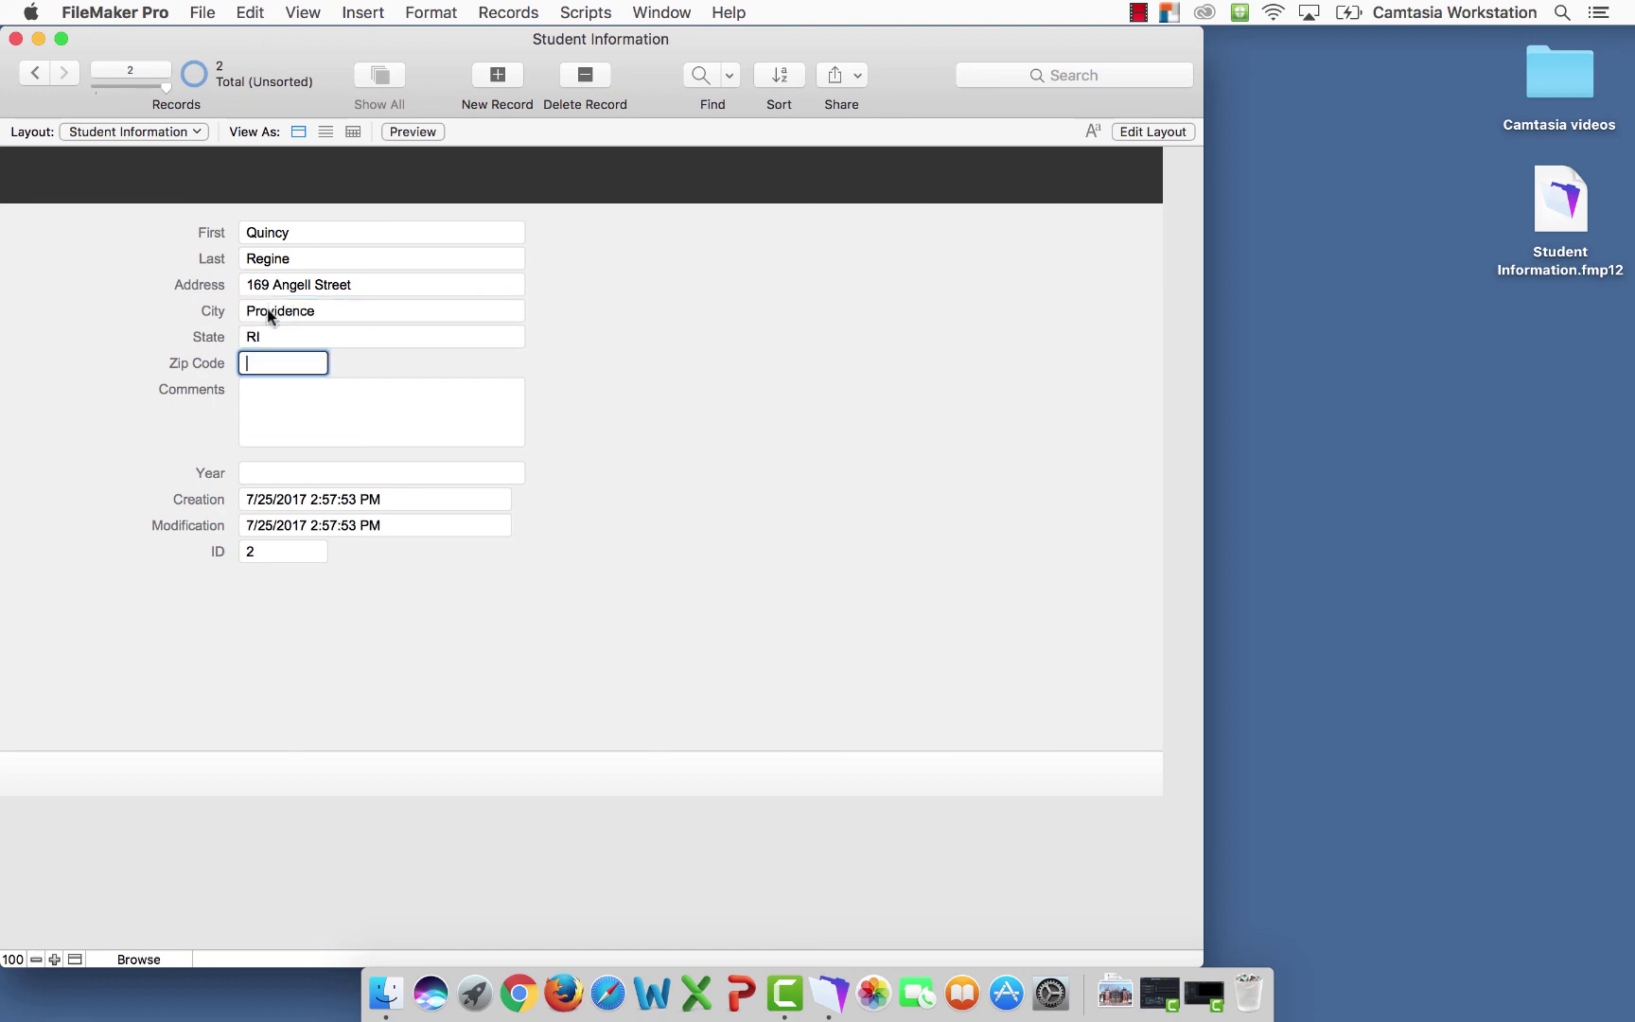
{"action": "type", "text": "02902"}
Enter the comment 'This student is a leader on campus.' and year Sophomore
{"action": "left_click", "coordinate": [261, 388]}
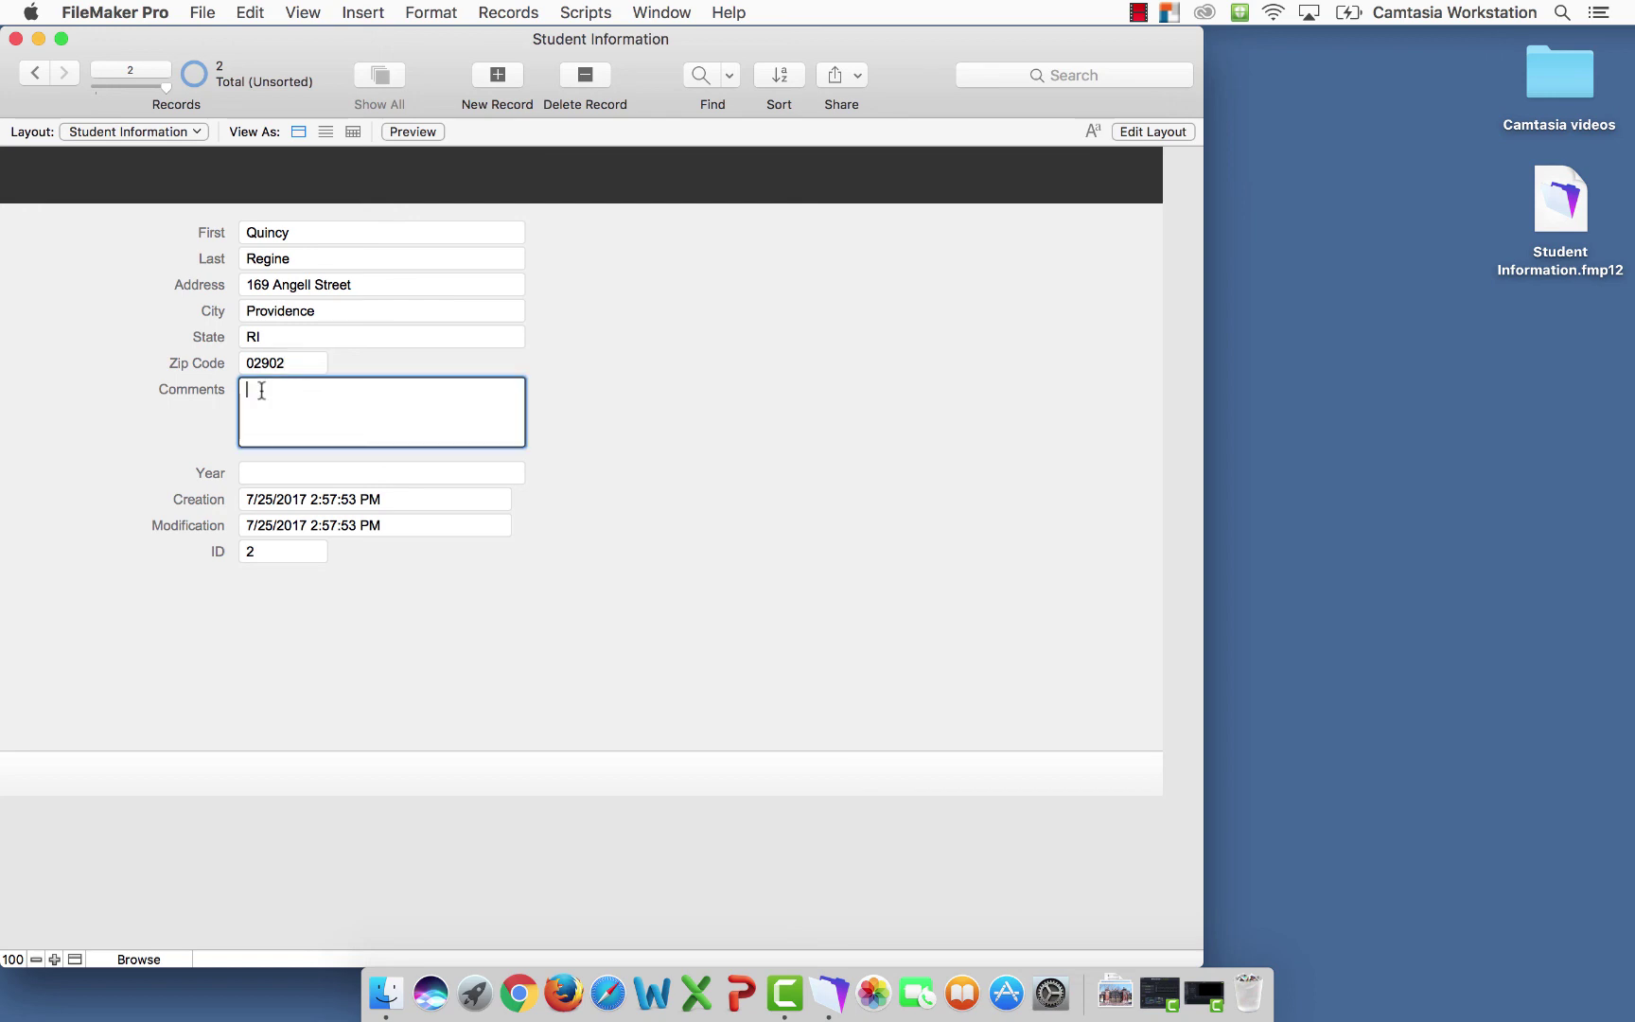
{"action": "type", "text": "This student is a leader on campus."}
{"action": "left_click", "coordinate": [256, 474]}
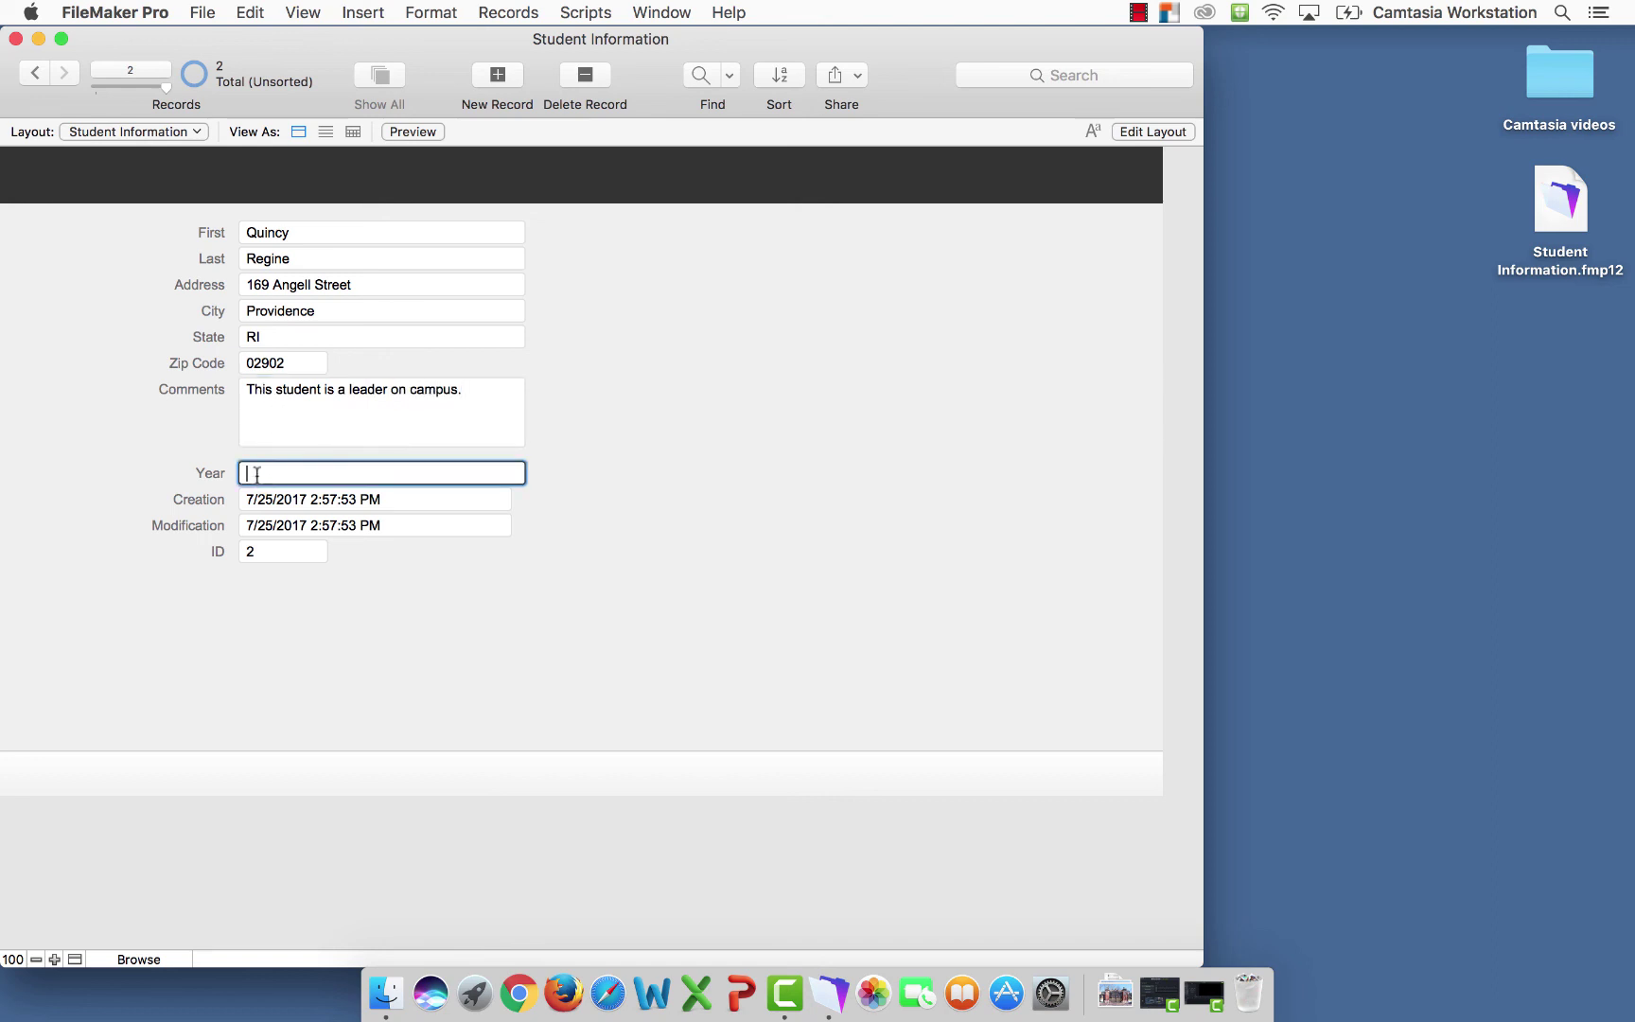
{"action": "type", "text": "Sophomore"}
Commit record 2, then create a third record with the student's name and full address
{"action": "left_click", "coordinate": [516, 656]}
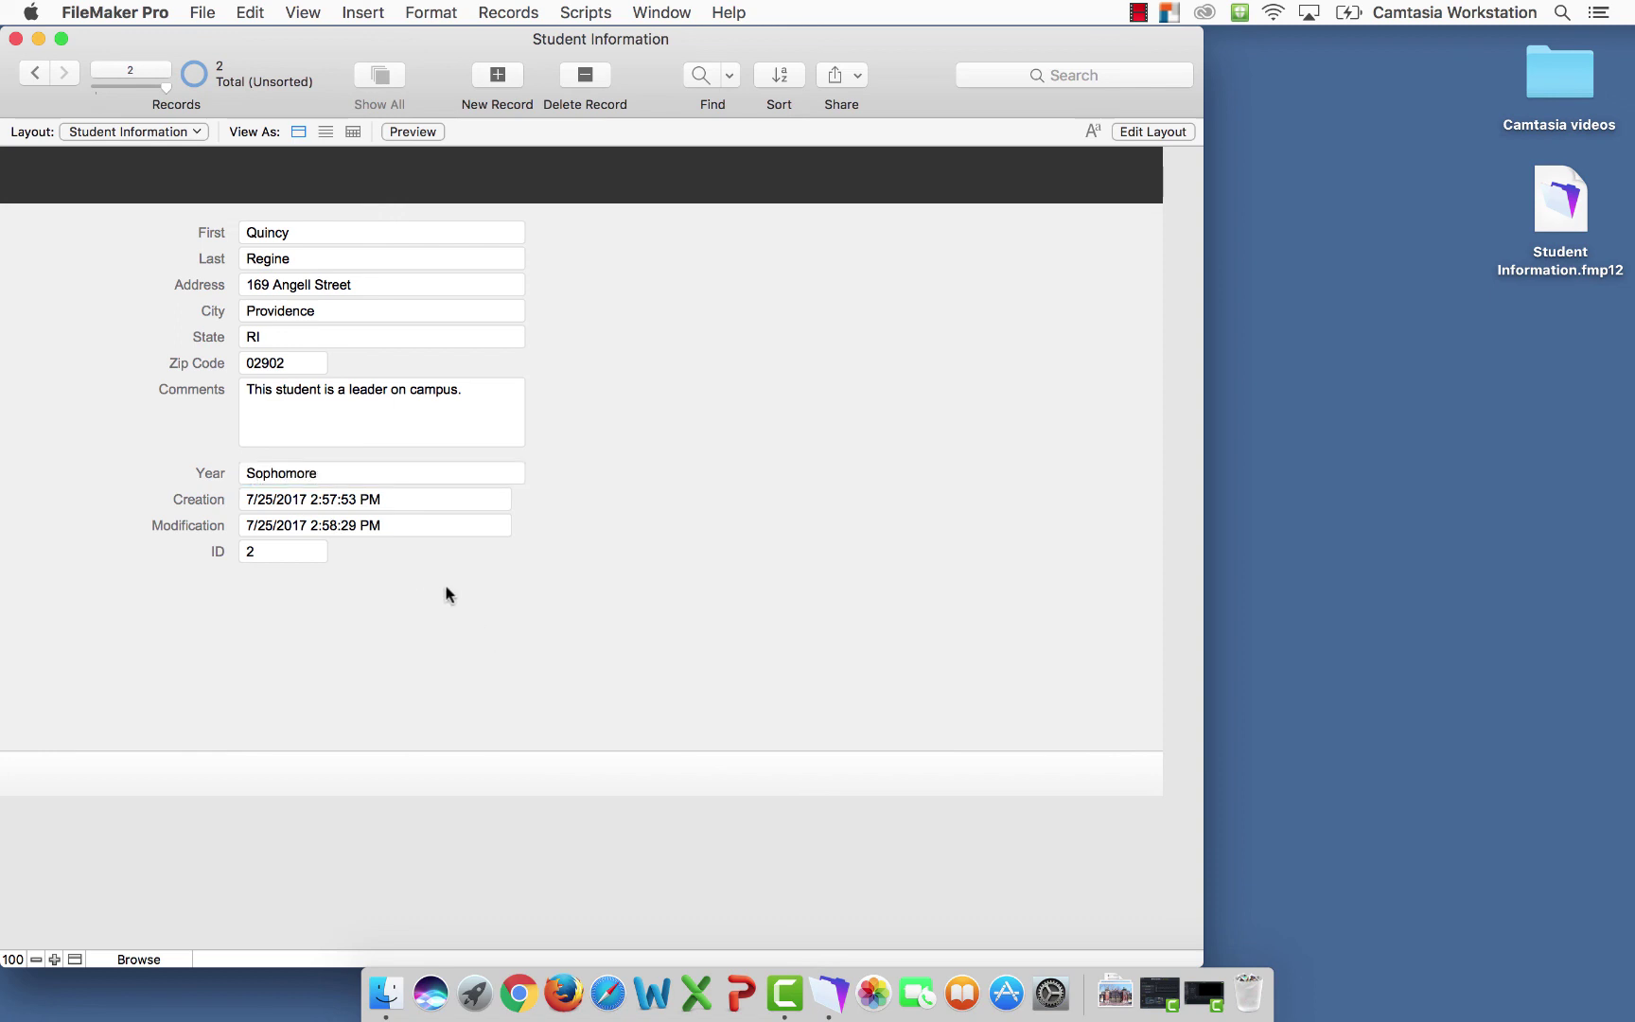
{"action": "left_click", "coordinate": [492, 83]}
{"action": "key", "text": "Tab"}
{"action": "key", "text": "Tab"}
{"action": "key", "text": "Tab"}
{"action": "type", "text": "Providence"}
{"action": "key", "text": "Tab"}
{"action": "type", "text": "RI"}
{"action": "key", "text": "Tab"}
{"action": "type", "text": "02901"}
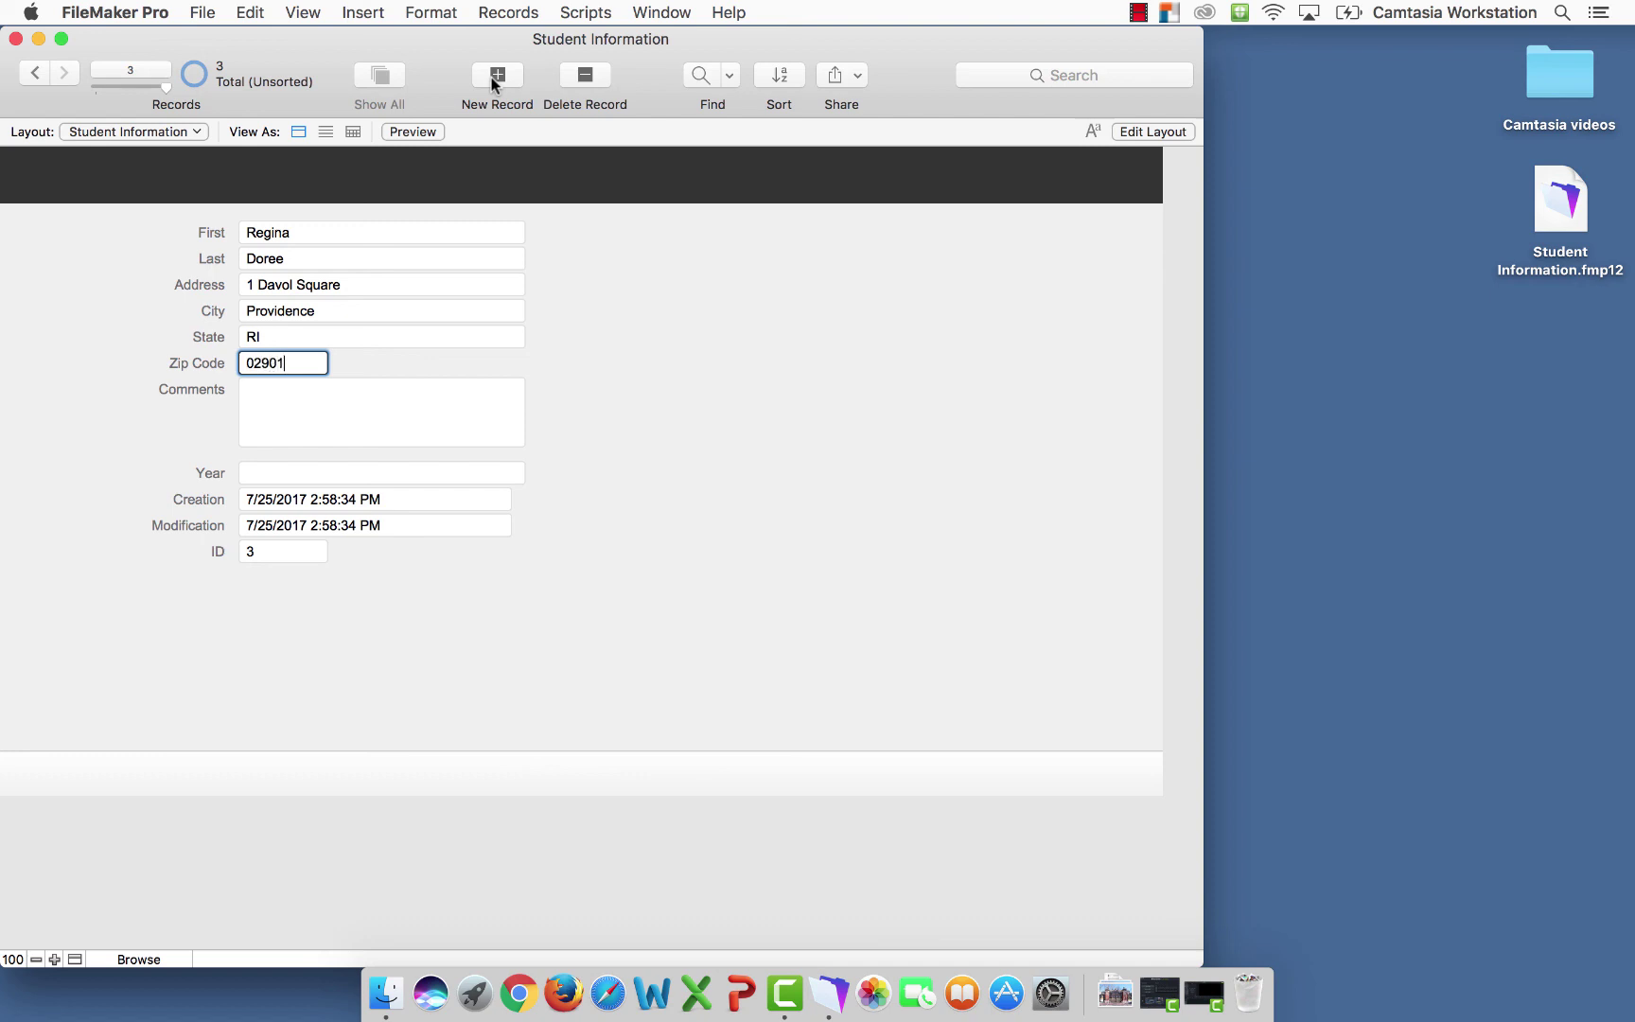
Enter a comment that the student will be in charge of the student union, and year Senior
{"action": "key", "text": "Tab"}
{"action": "type", "text": "This student"}
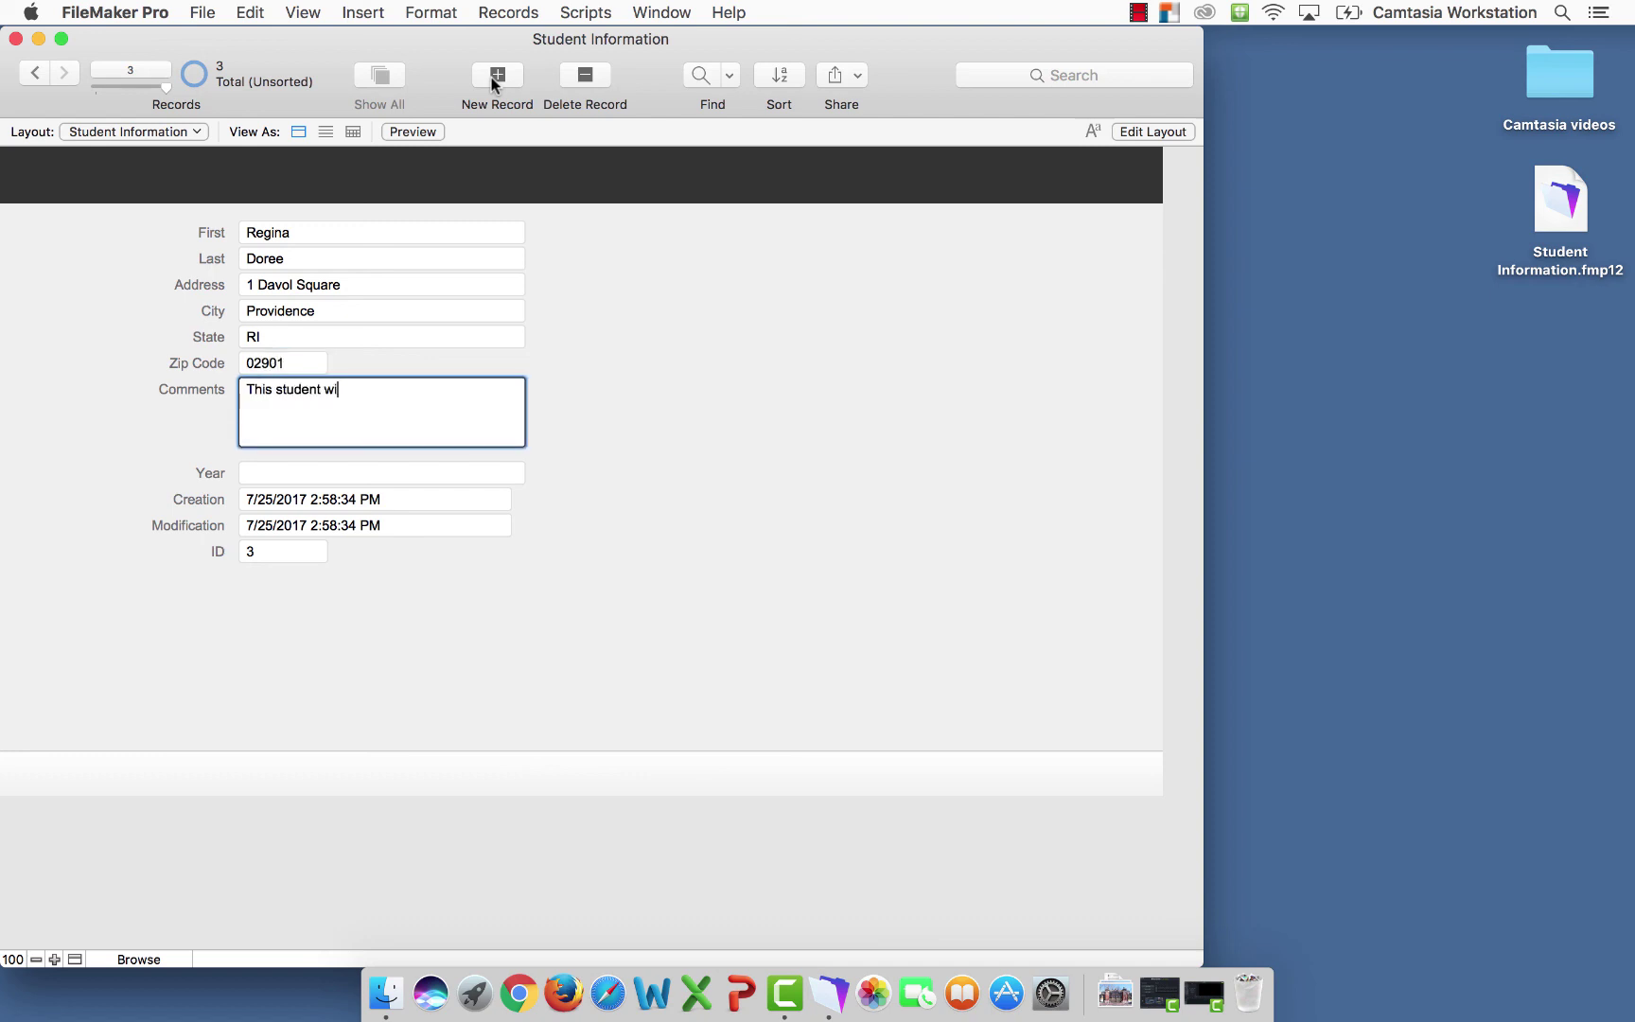
{"action": "type", "text": "ll be in charge of the studn"}
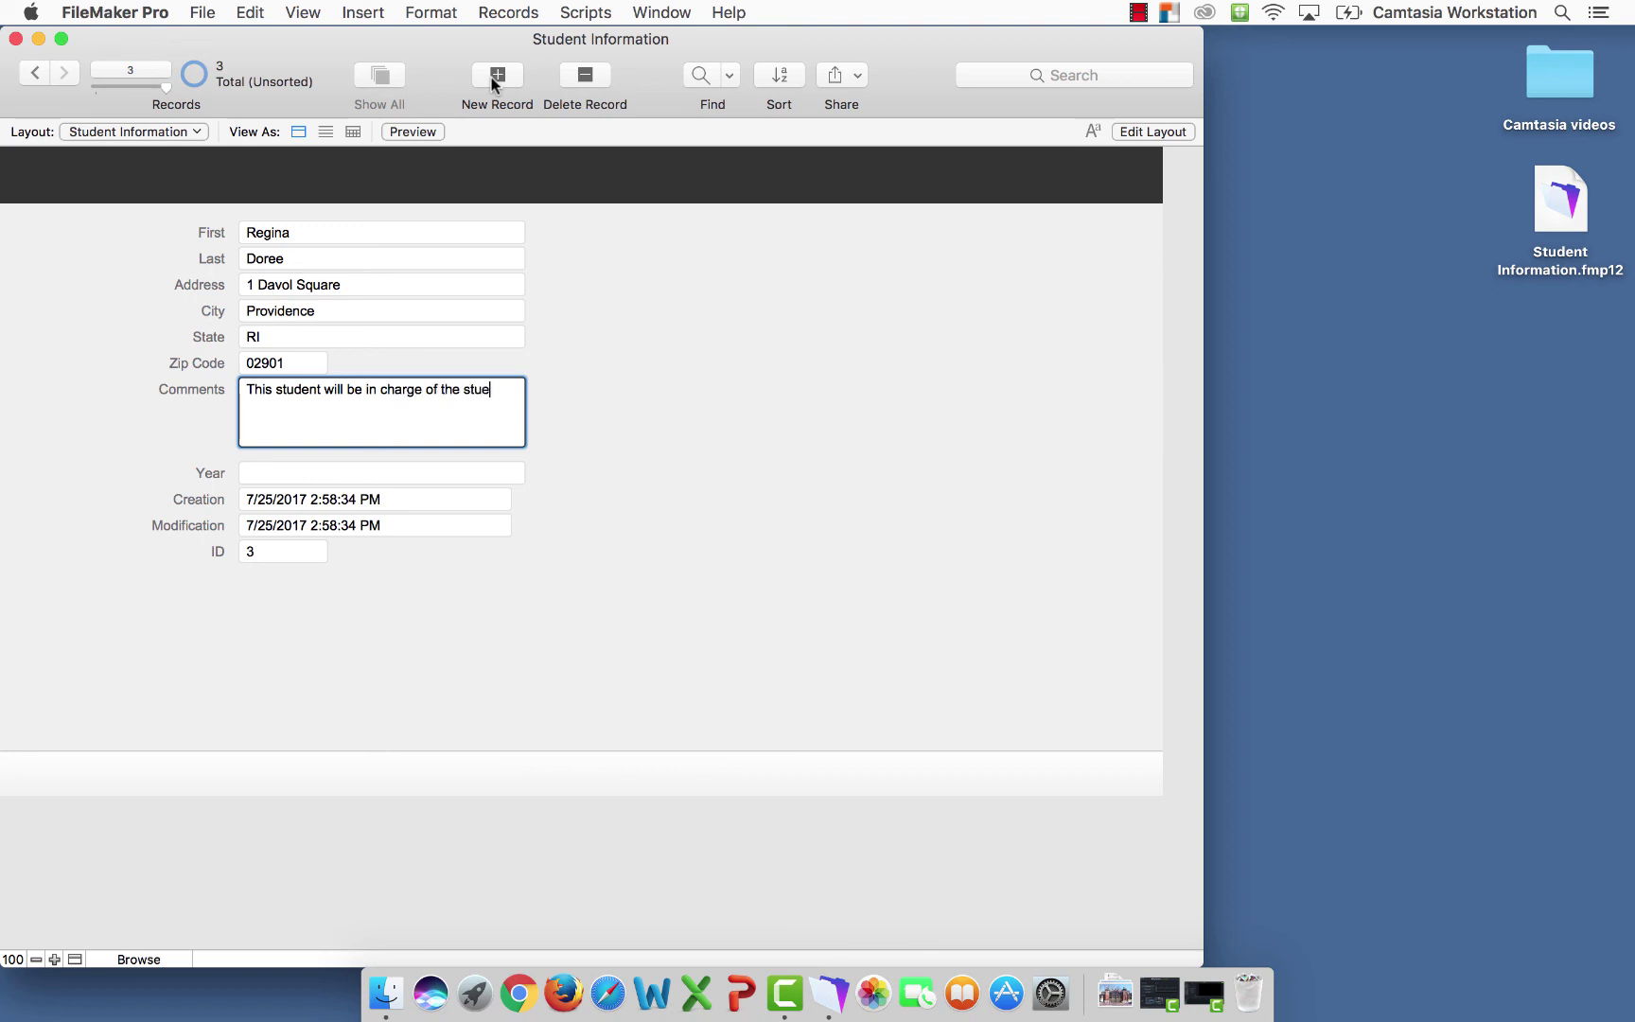
{"action": "key", "text": "BackSpace"}
{"action": "type", "text": "ent union."}
{"action": "left_click", "coordinate": [300, 472]}
{"action": "type", "text": "Senior"}
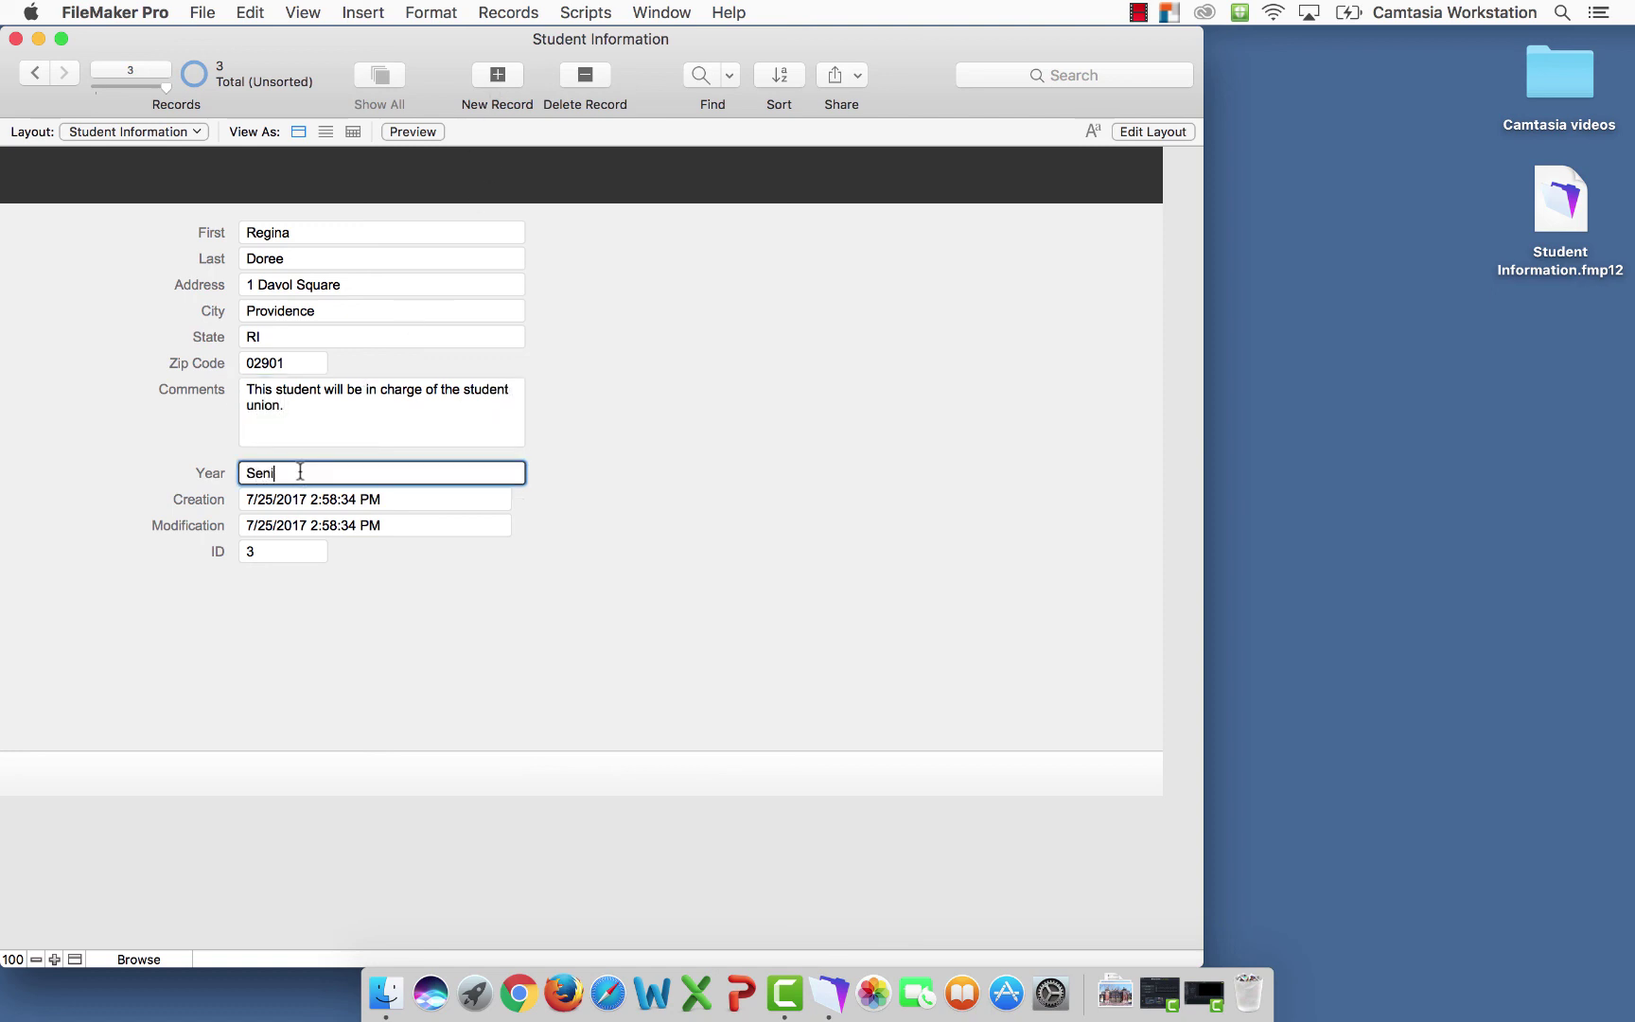
Commit the third record and browse back and forth through all three records
{"action": "left_click", "coordinate": [370, 621]}
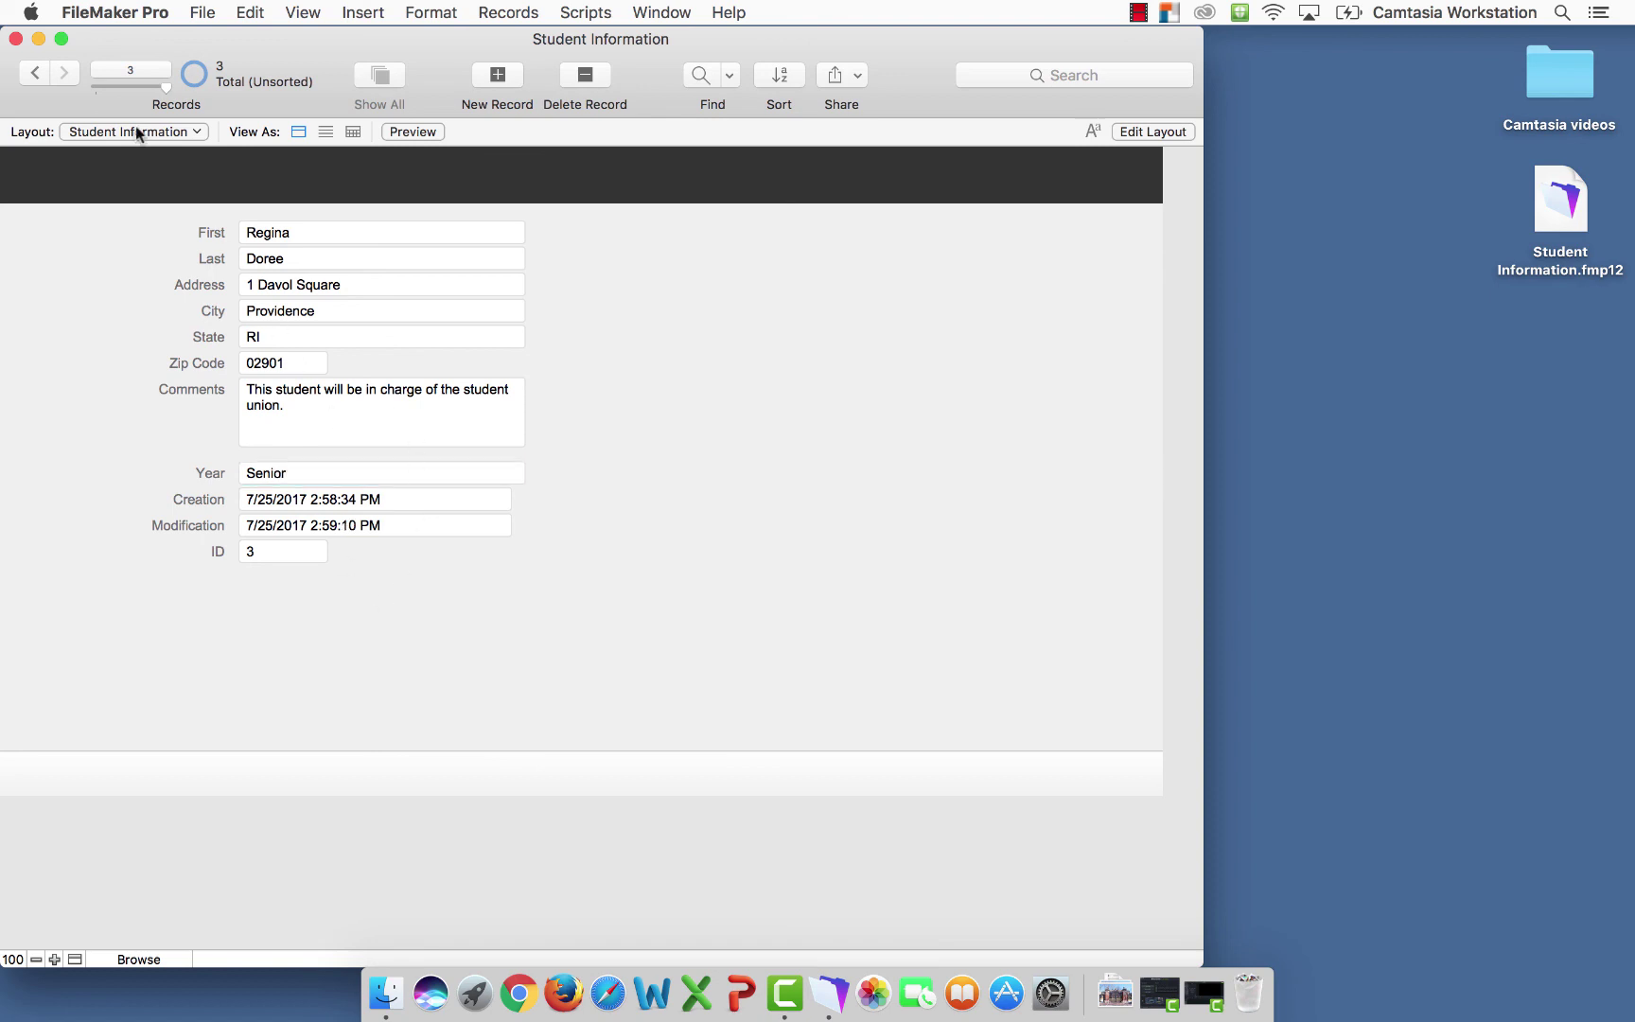
{"action": "left_click", "coordinate": [38, 74]}
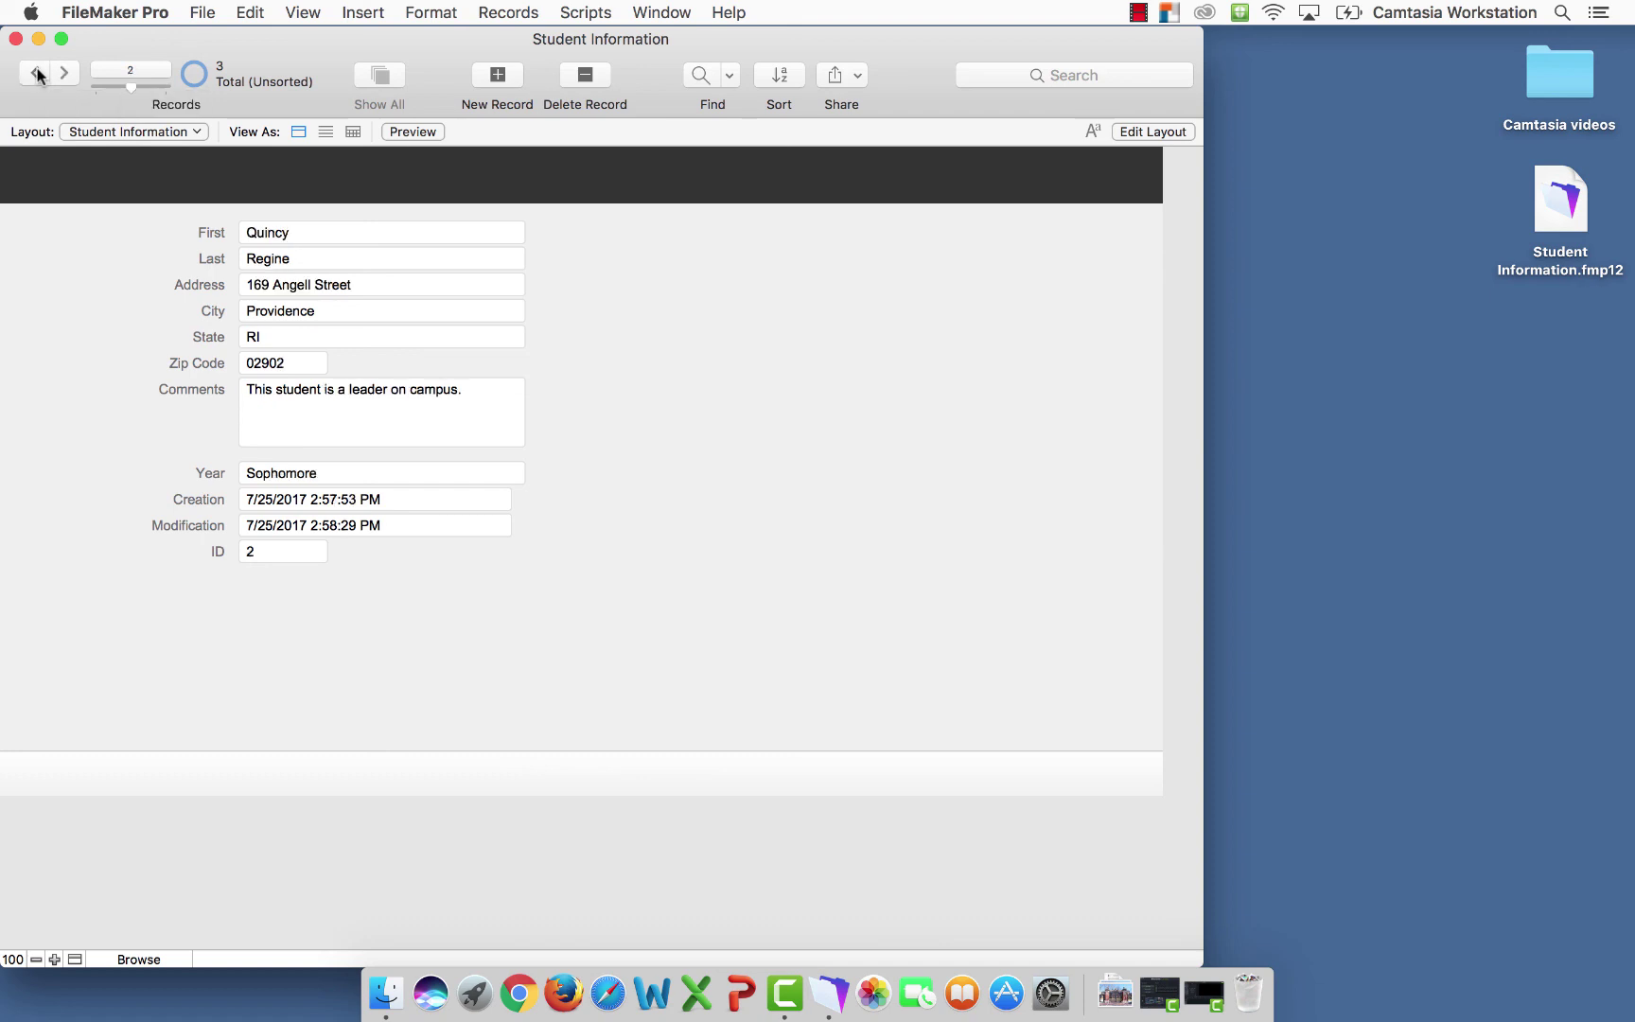
{"action": "left_click", "coordinate": [38, 74]}
{"action": "left_click", "coordinate": [65, 73]}
{"action": "left_click", "coordinate": [64, 73]}
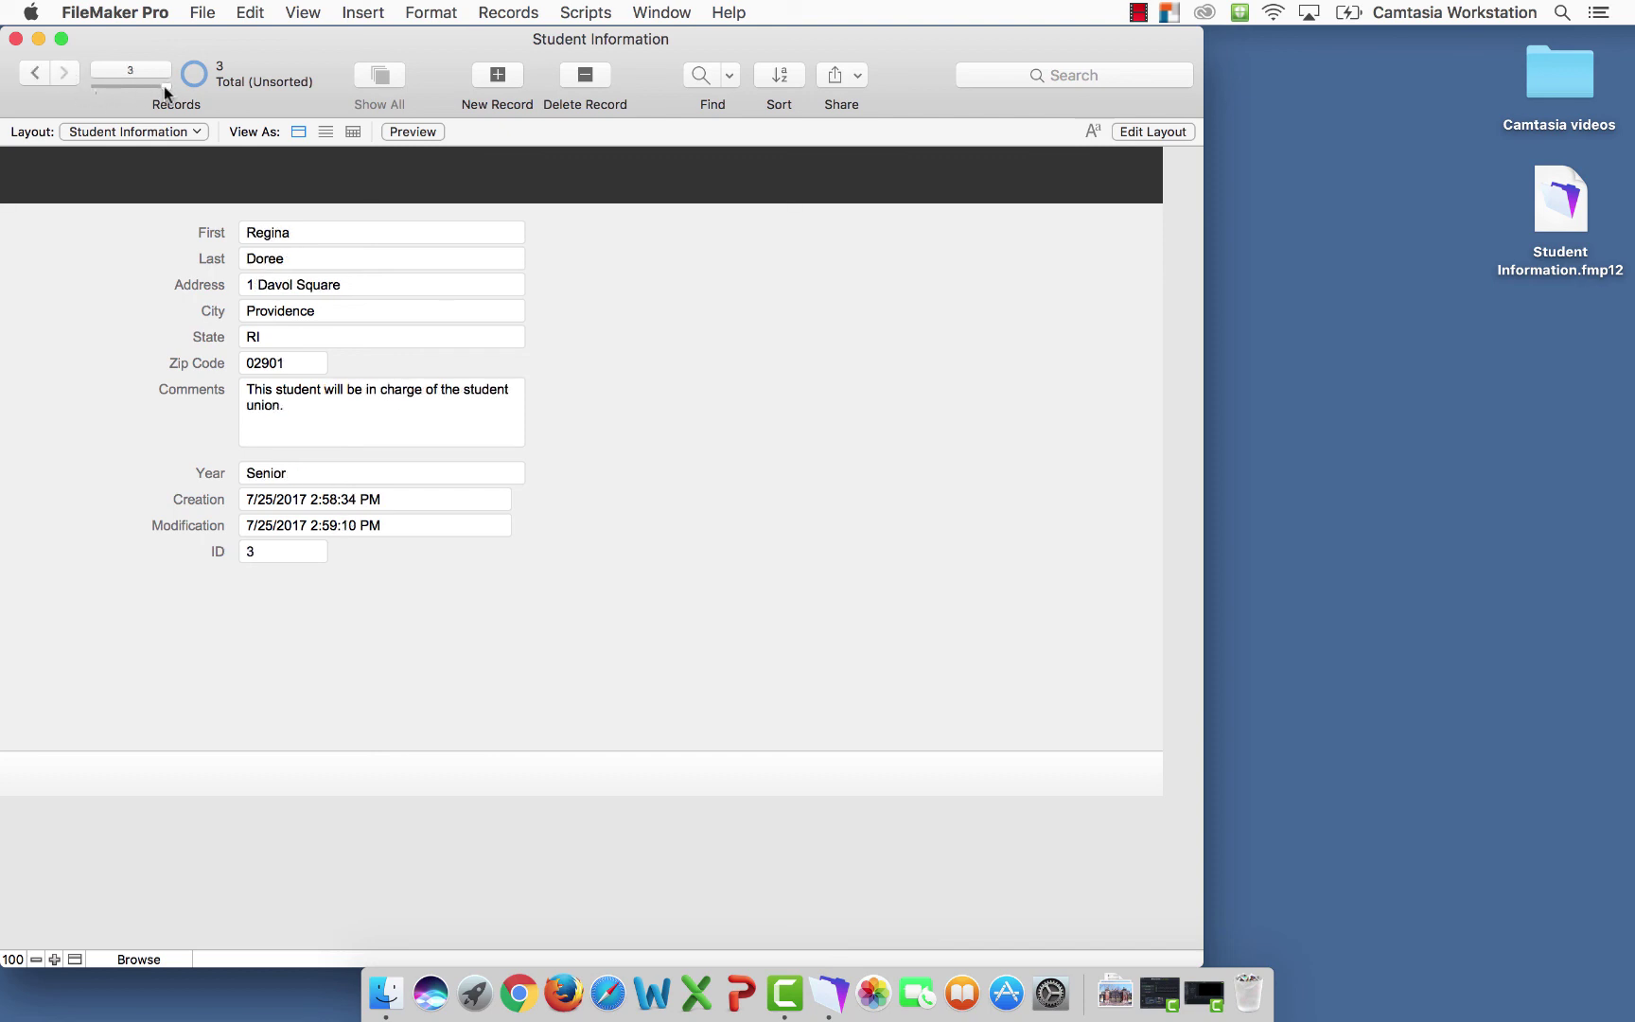
{"action": "left_click_drag", "start_coordinate": [161, 87], "coordinate": [102, 84]}
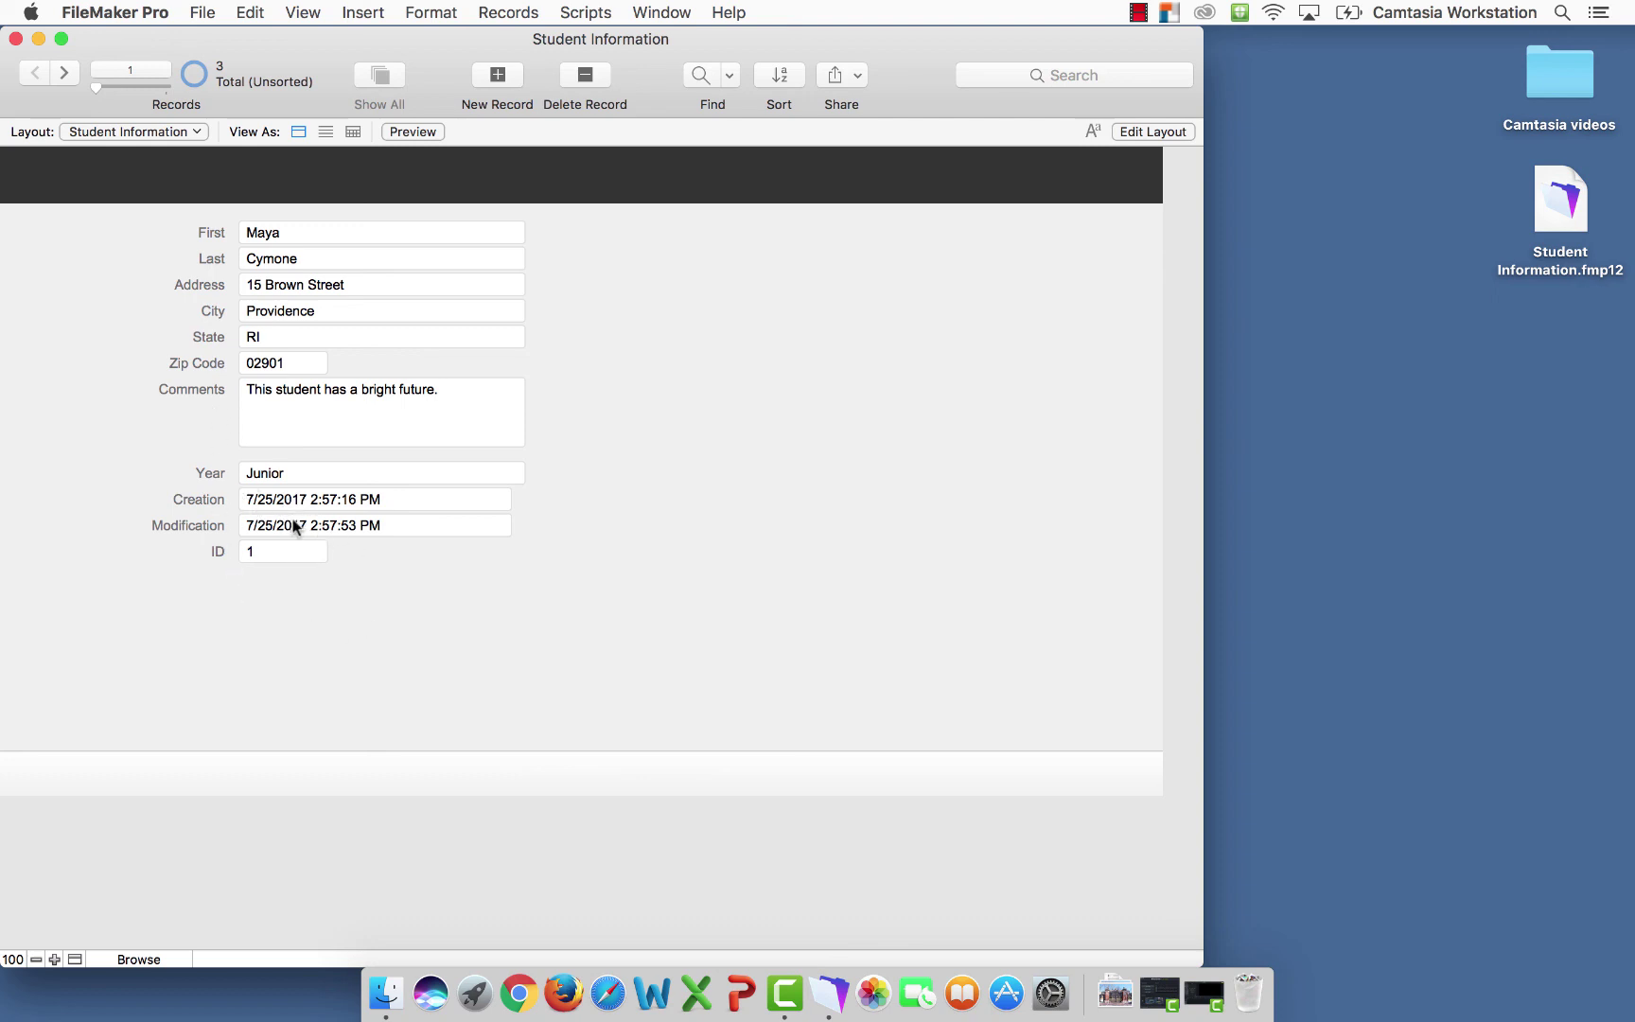
Change the last digit of the first student's zip code to 2 and commit the record
{"action": "left_click", "coordinate": [444, 398]}
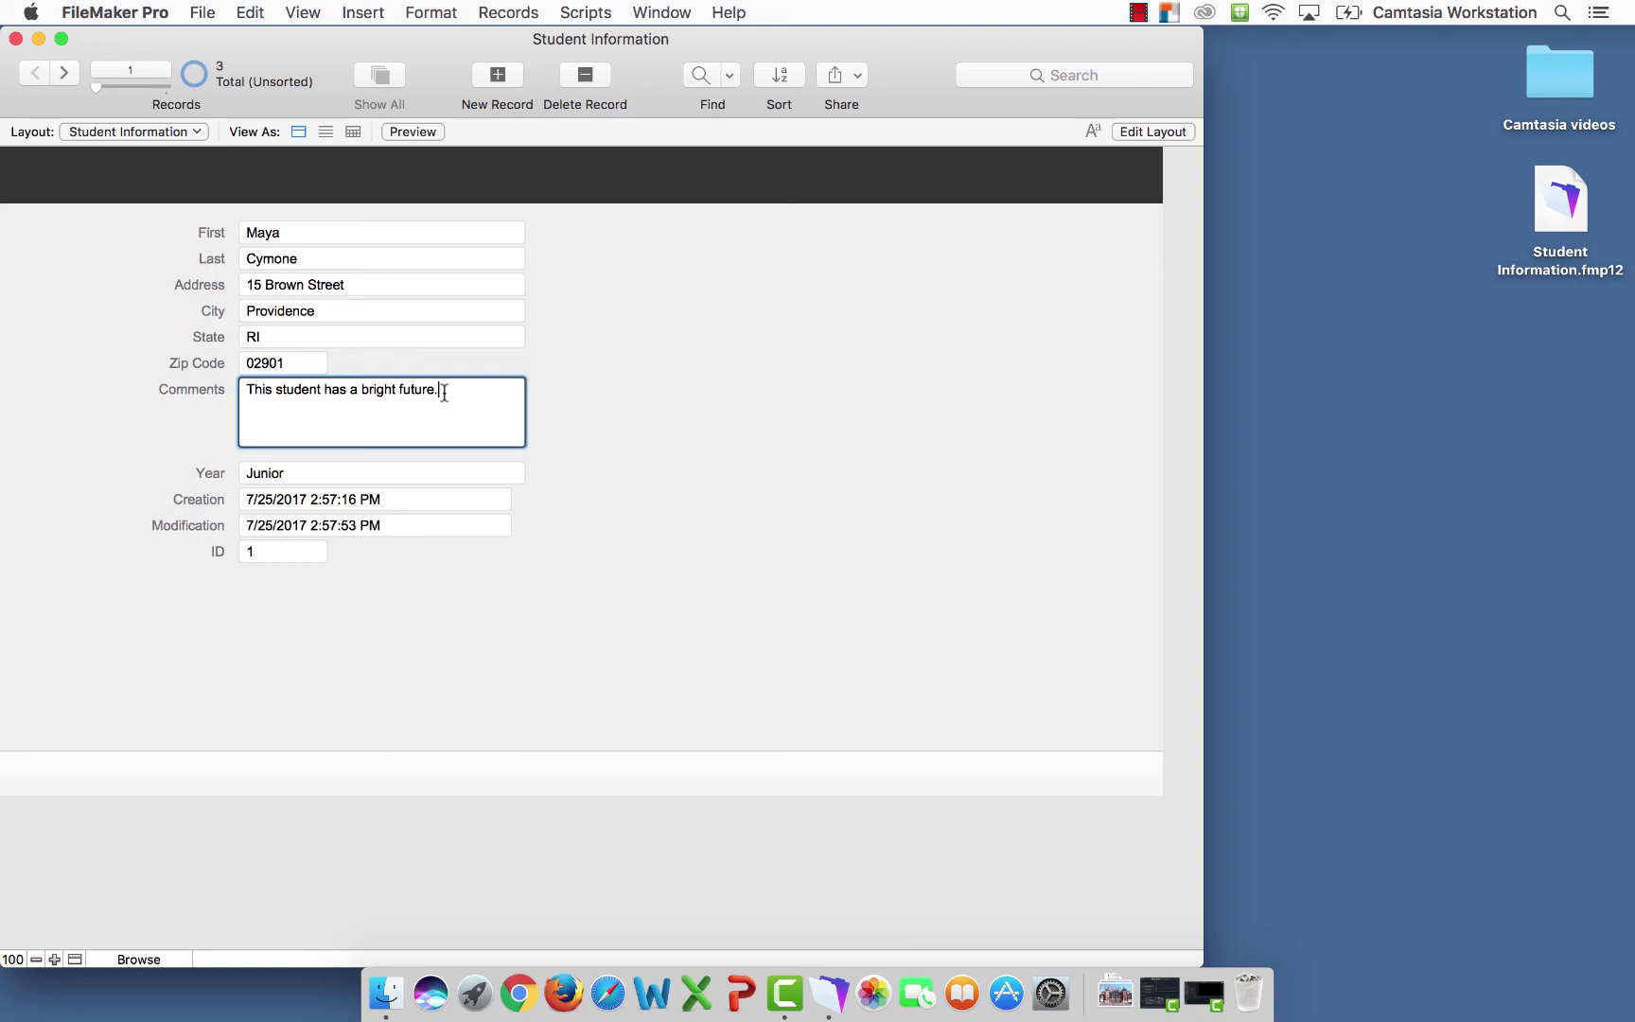
{"action": "left_click", "coordinate": [287, 363]}
{"action": "key", "text": "BackSpace"}
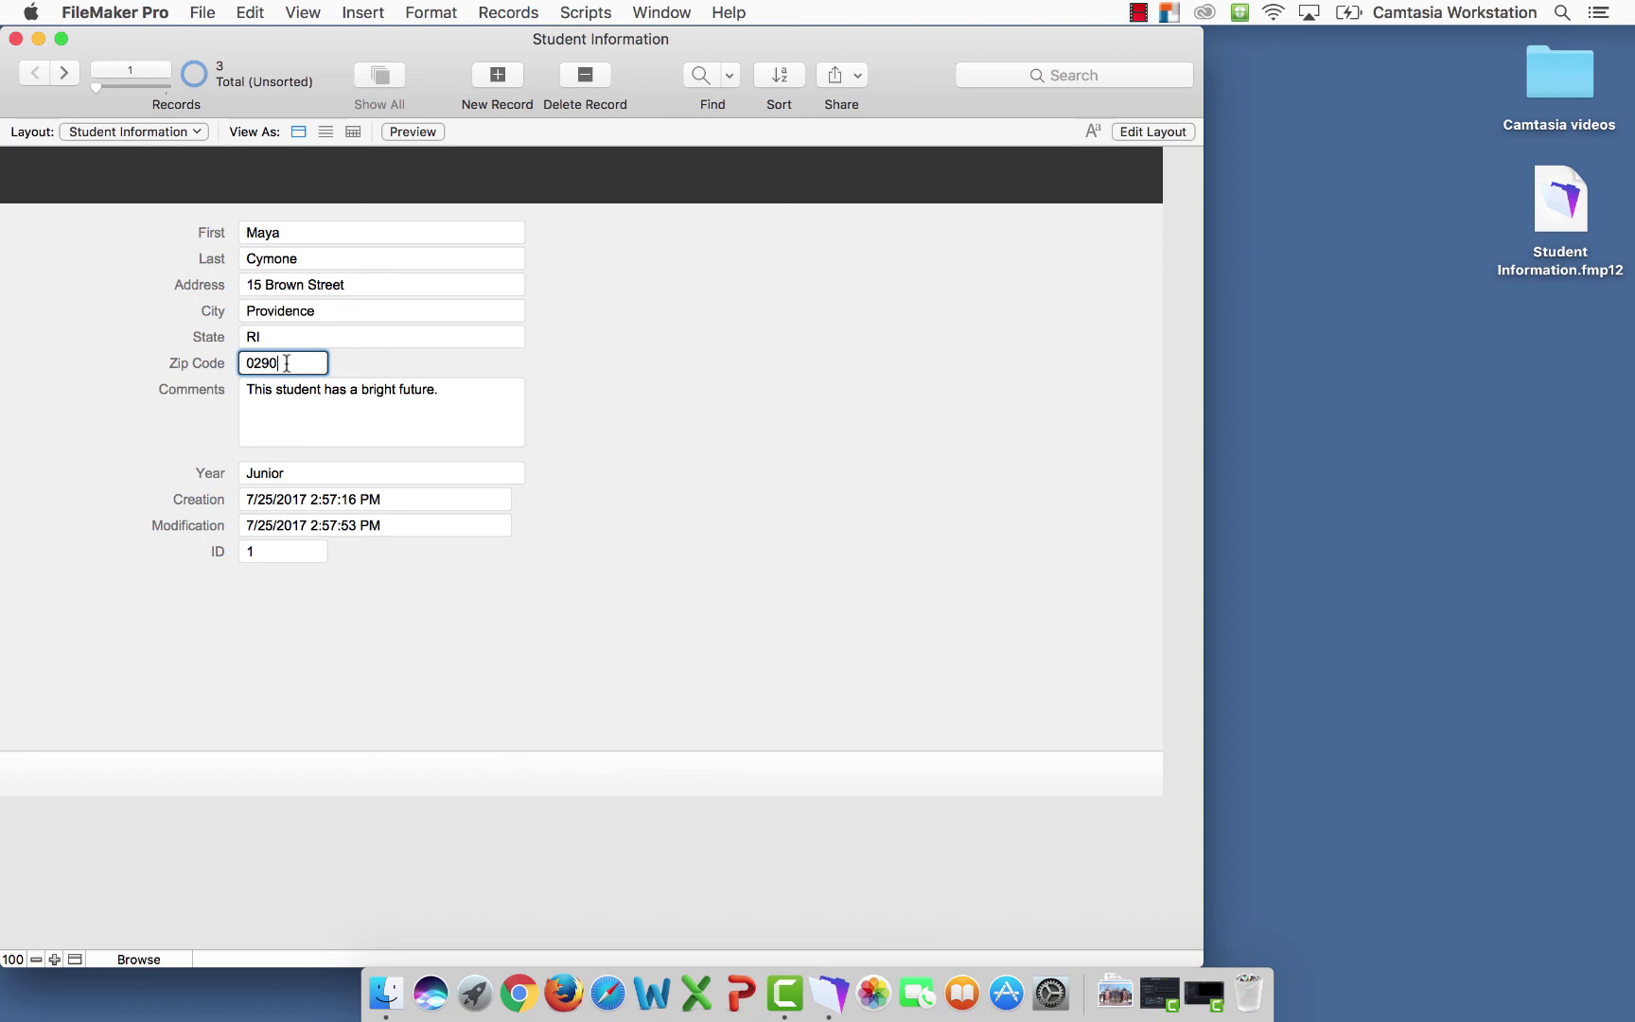
{"action": "type", "text": "2"}
{"action": "left_click", "coordinate": [554, 539]}
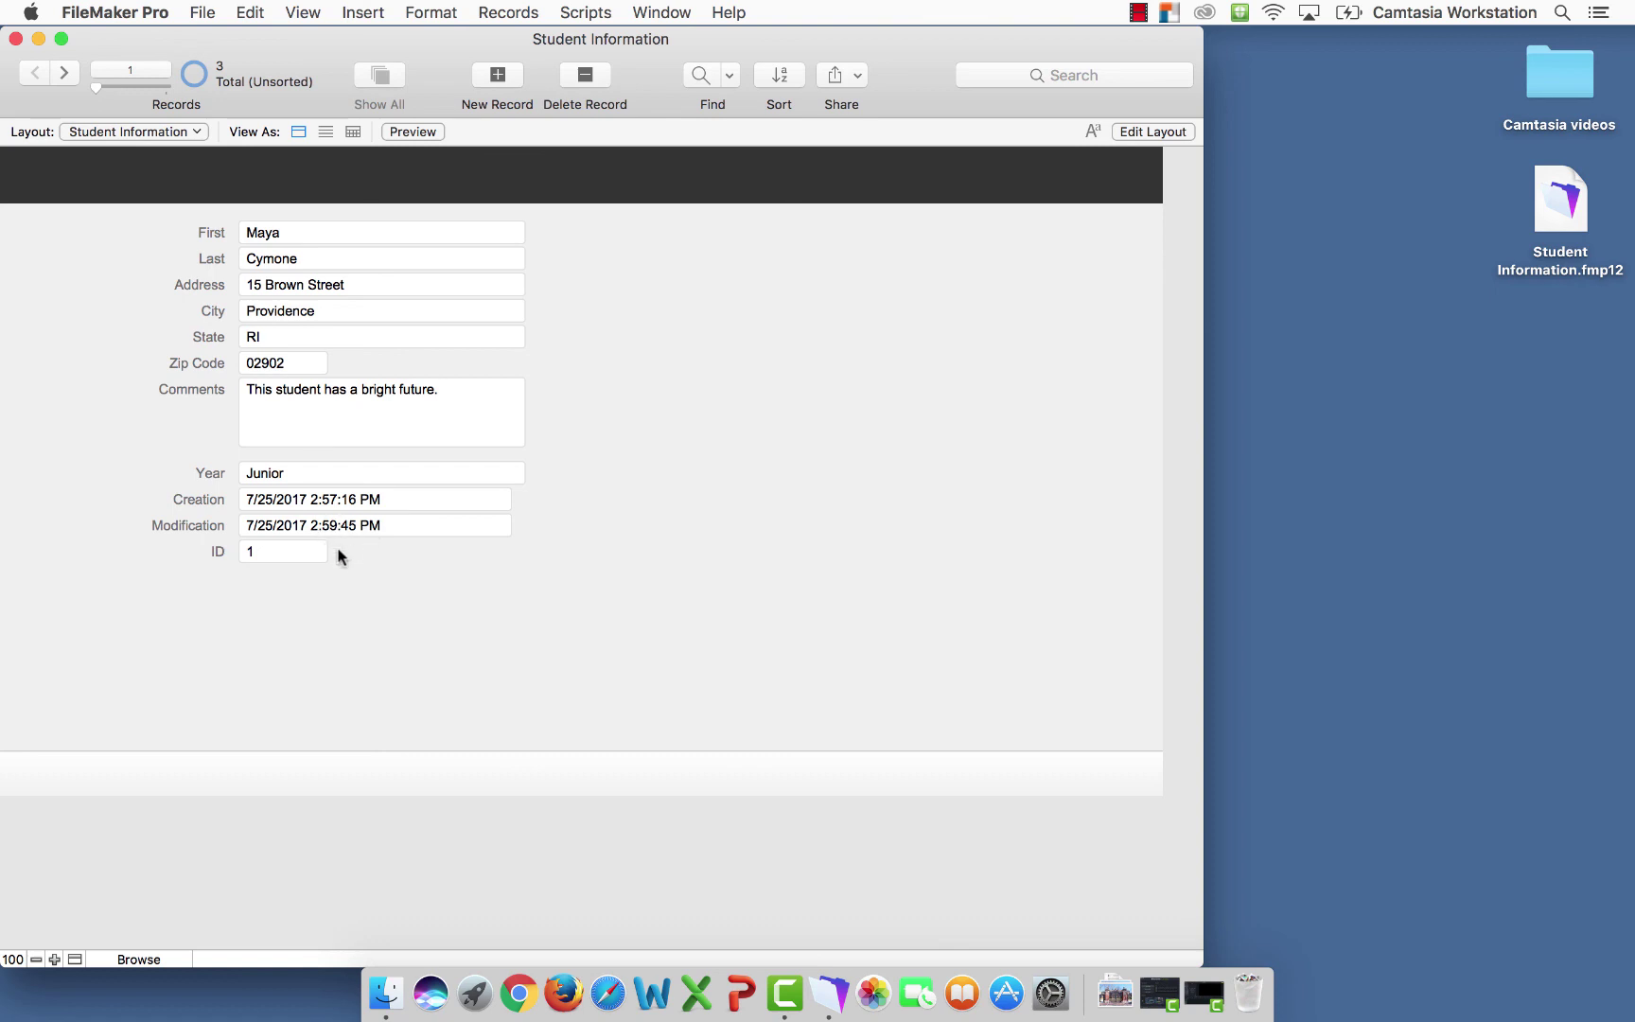